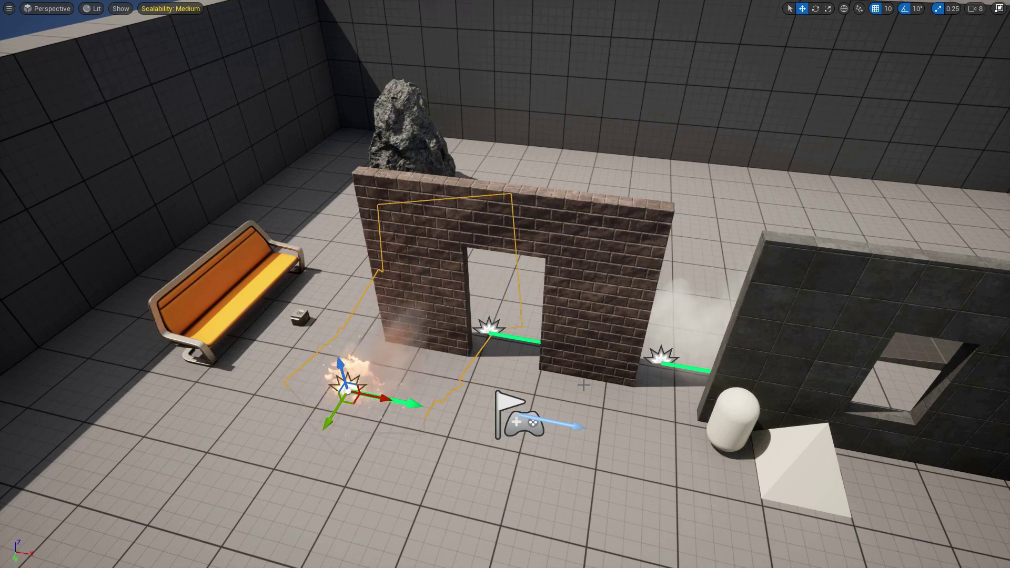
Leave the full-screen viewport and browse to the Maps folder inside the project's ThirdPerson content folder
{"action": "key", "text": "F11"}
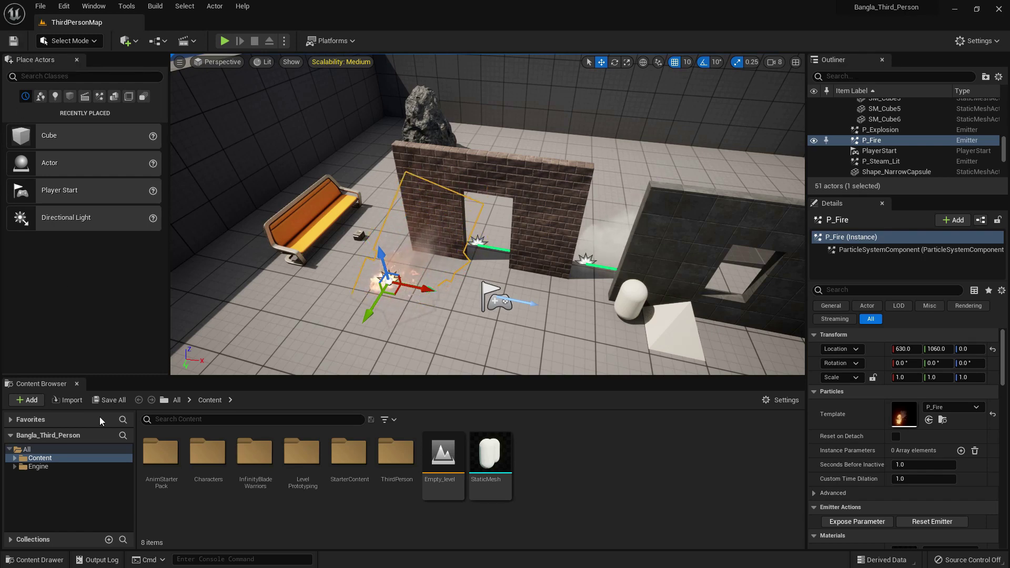
{"action": "left_click", "coordinate": [15, 458]}
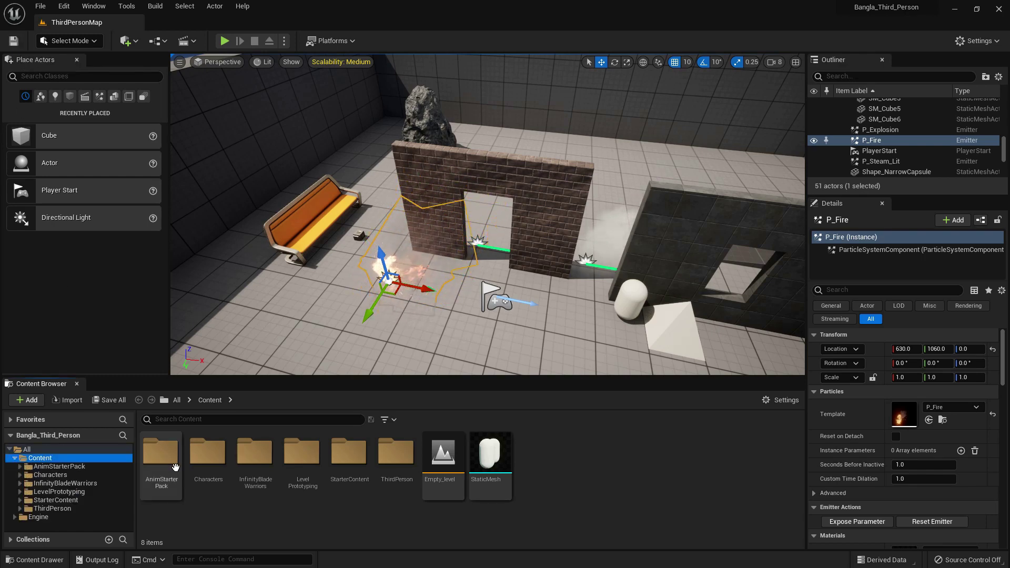
{"action": "left_click", "coordinate": [72, 508]}
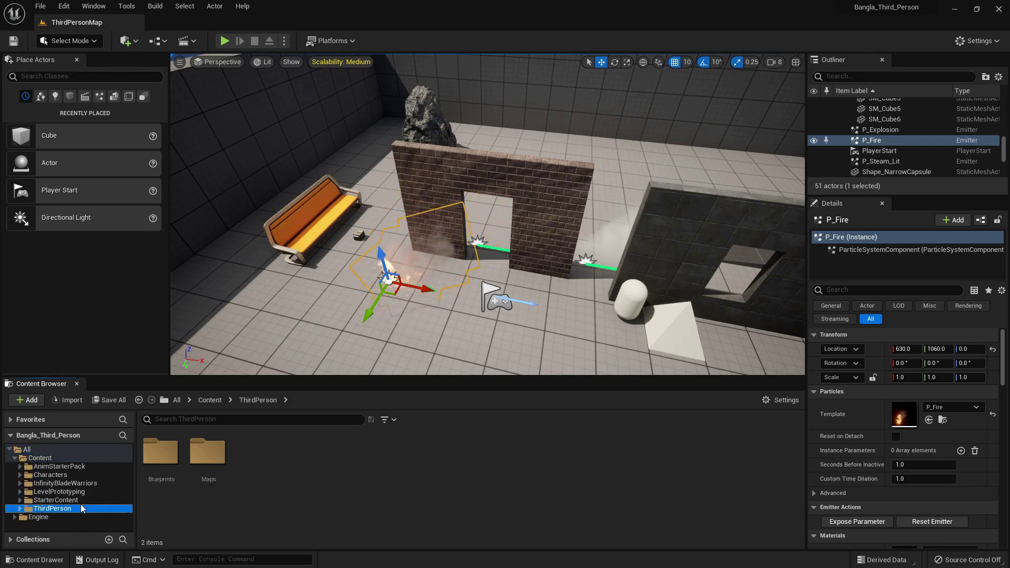
{"action": "double_click", "coordinate": [208, 458]}
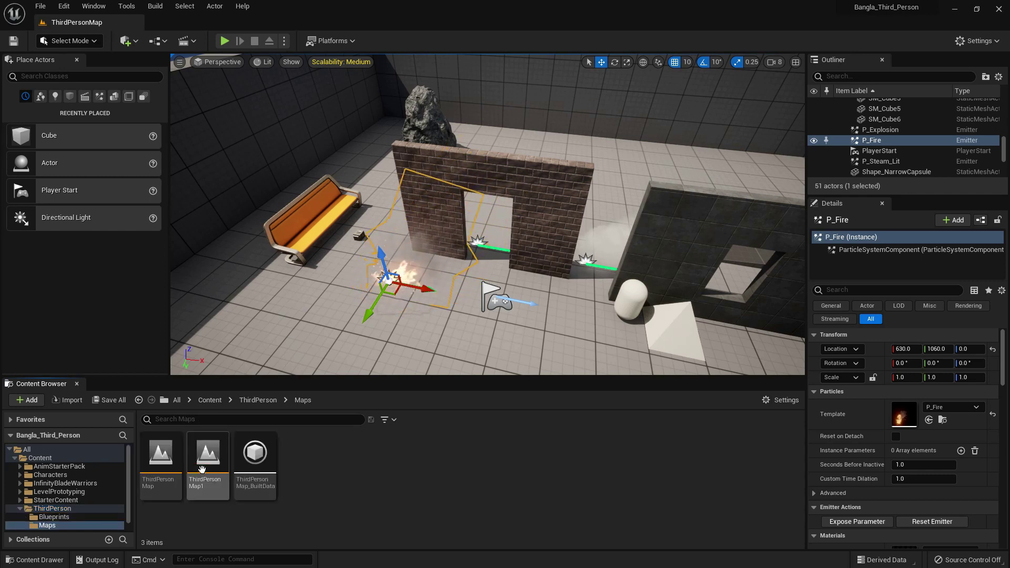
{"action": "mouse_move", "coordinate": [169, 459]}
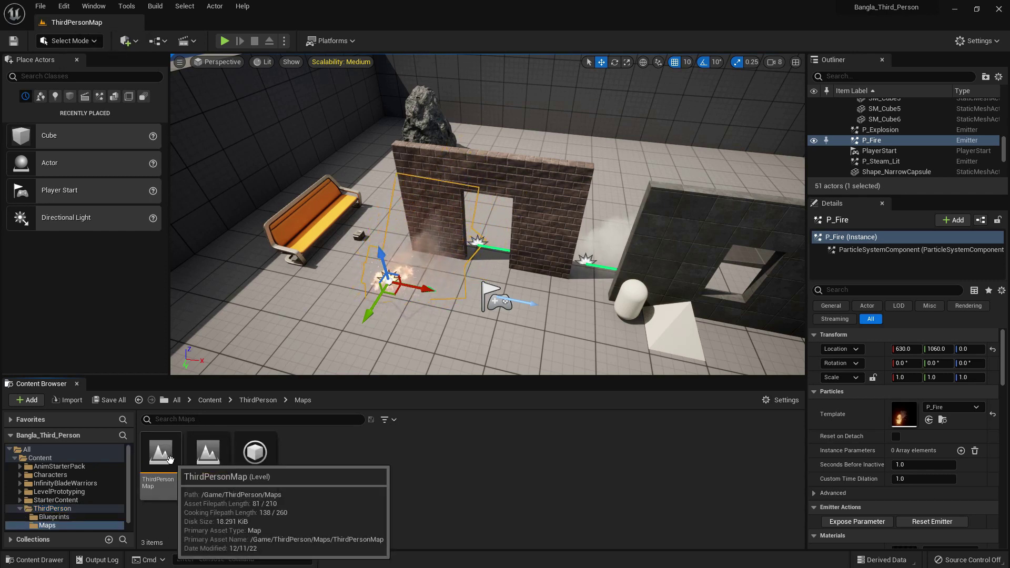
Move the SM_Couch actor to X 431 and Y 1094 beside the fire effect
{"action": "left_click", "coordinate": [314, 235]}
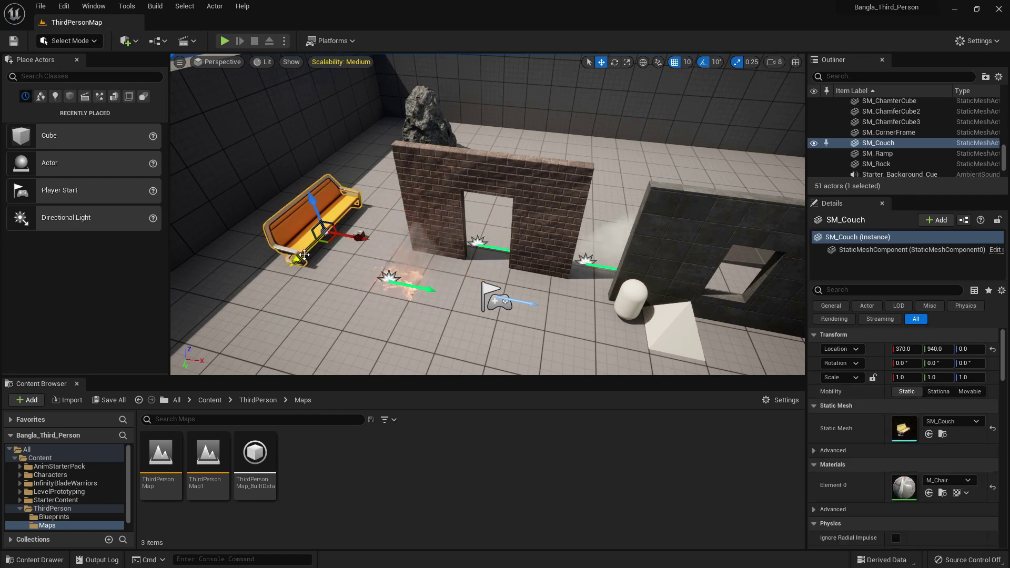
{"action": "left_click_drag", "start_coordinate": [905, 349], "coordinate": [963, 350]}
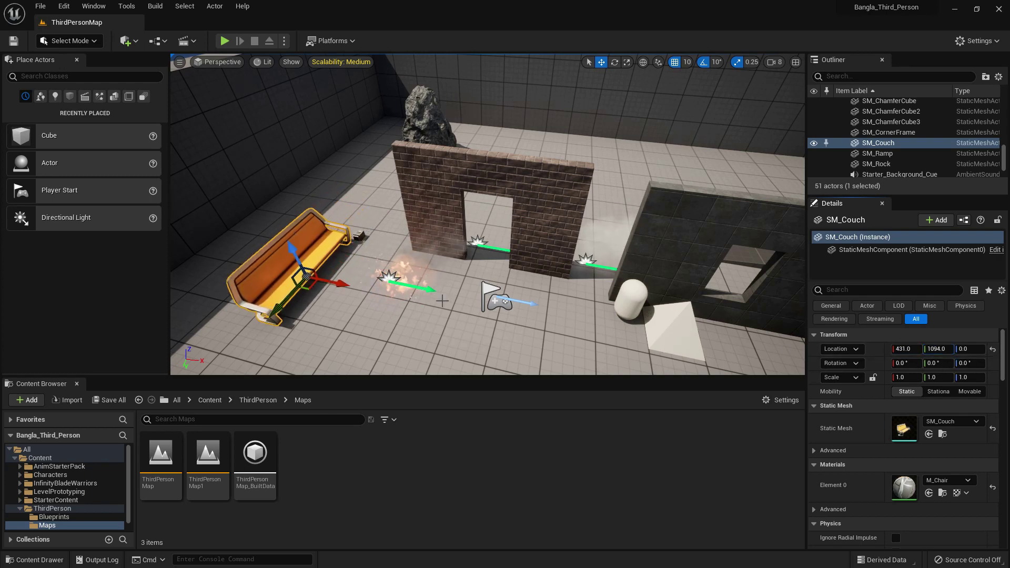
{"action": "scroll", "coordinate": [442, 300], "scroll_direction": "down", "scroll_amount": 3}
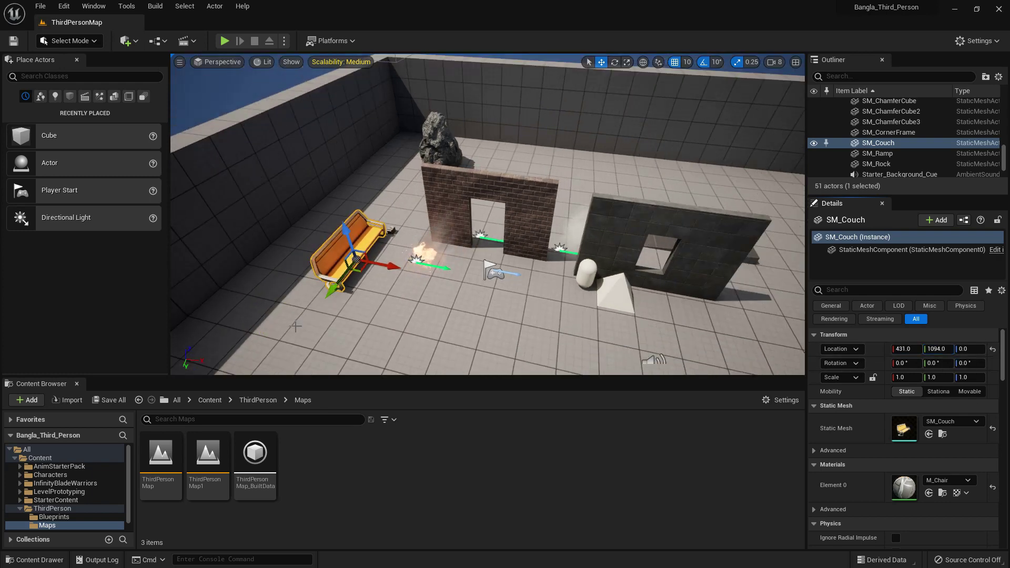
Check the list of unsaved content, cancel it, and save the current level instead
{"action": "left_click", "coordinate": [109, 401]}
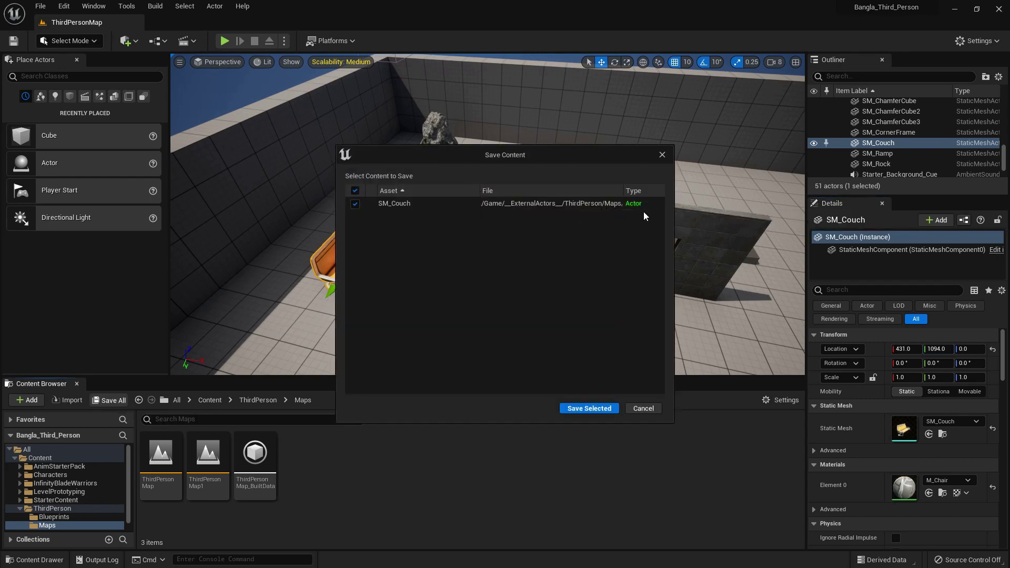
{"action": "left_click", "coordinate": [643, 410]}
{"action": "scroll", "coordinate": [488, 215], "scroll_direction": "up", "scroll_amount": 2}
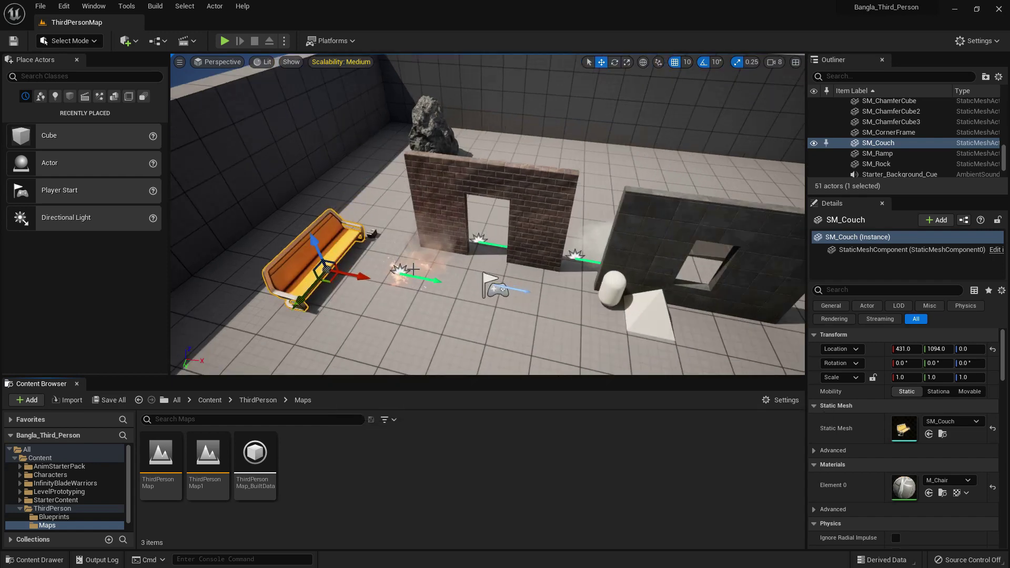
{"action": "right_click_drag", "start_coordinate": [487, 214], "coordinate": [442, 226]}
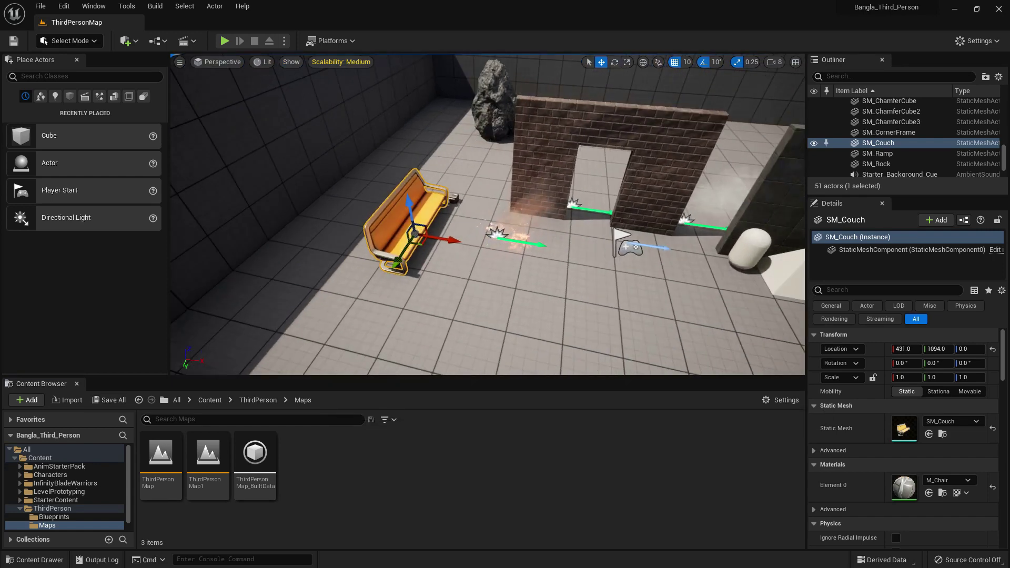
{"action": "left_click", "coordinate": [15, 41]}
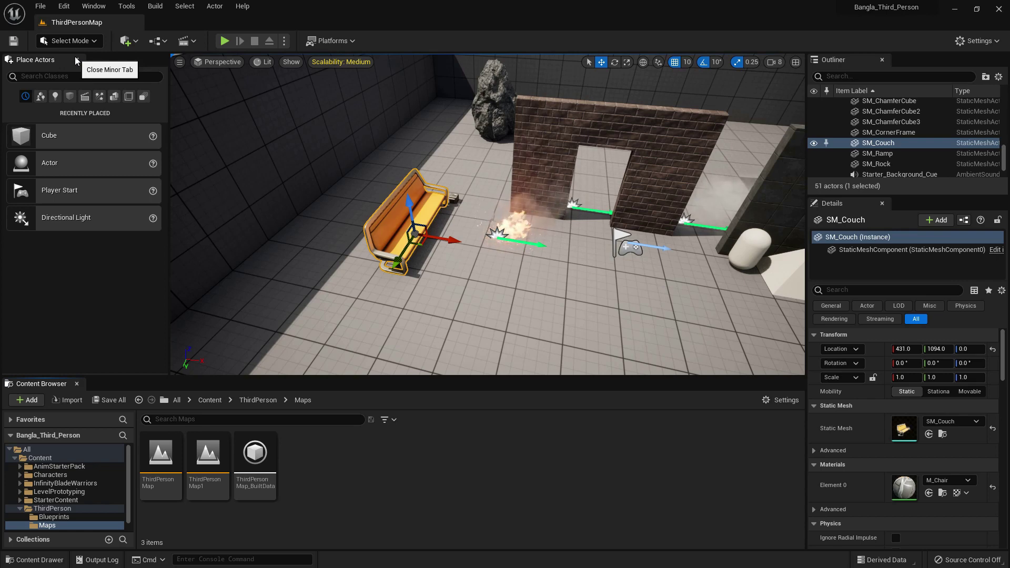
Switch to Landscape mode and create a new landscape with 63×63-quad sections and 8 × 8 components
{"action": "left_click", "coordinate": [74, 40]}
{"action": "left_click", "coordinate": [74, 40]}
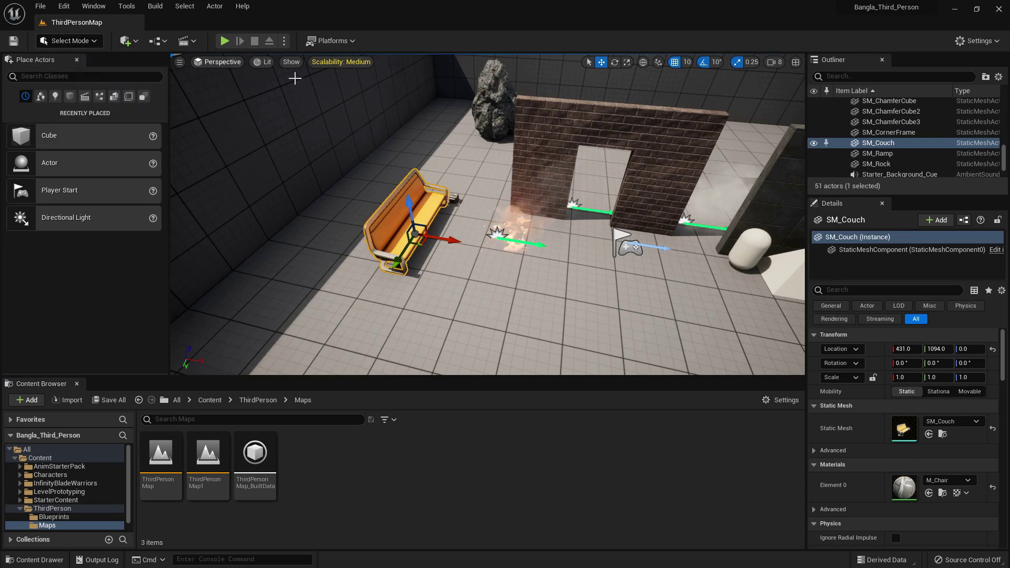
{"action": "left_click", "coordinate": [75, 41]}
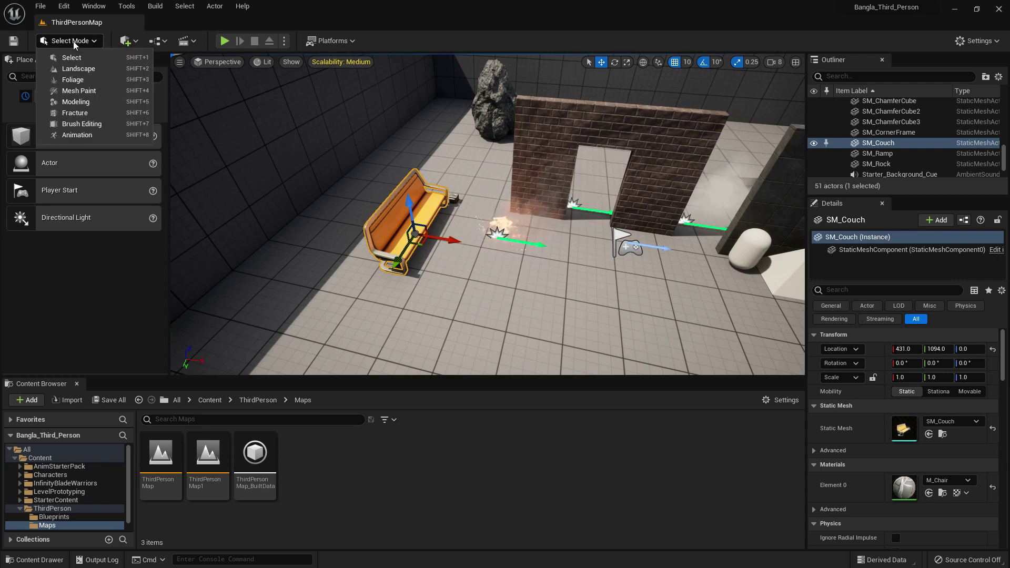
{"action": "left_click", "coordinate": [87, 71]}
{"action": "scroll", "coordinate": [492, 207], "scroll_direction": "down", "scroll_amount": 5}
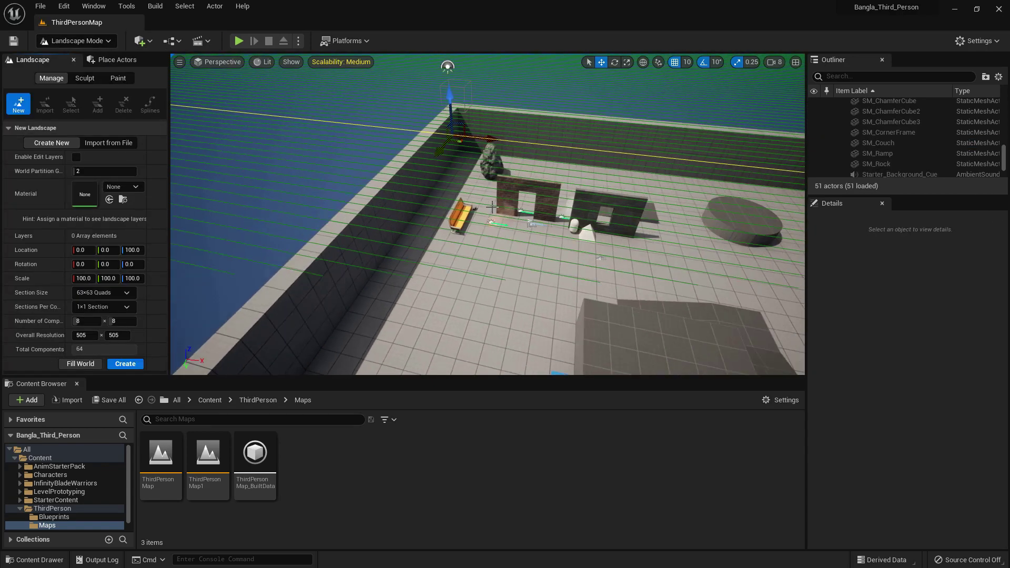
{"action": "scroll", "coordinate": [492, 207], "scroll_direction": "down", "scroll_amount": 8}
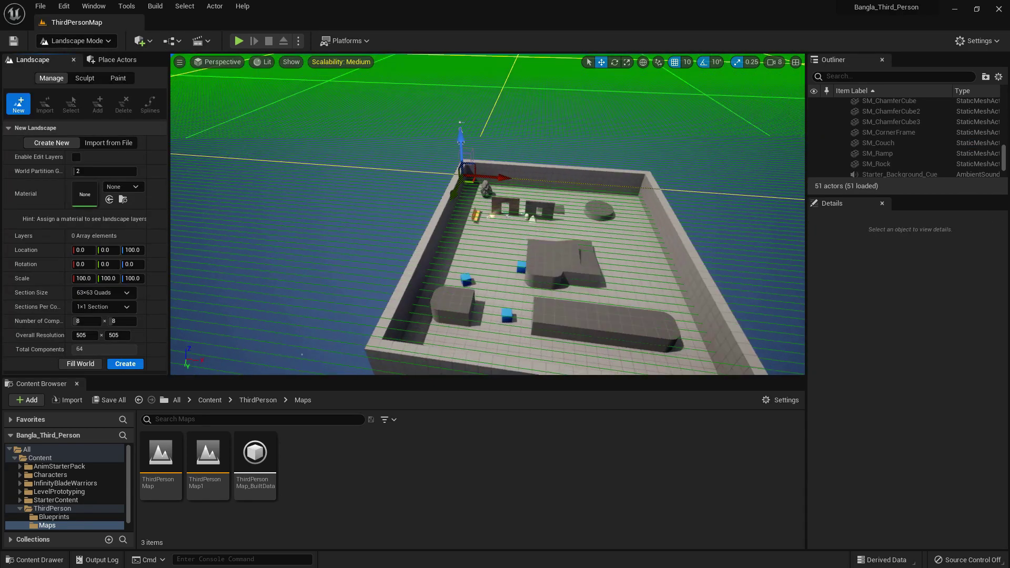
{"action": "left_click_drag", "start_coordinate": [492, 207], "coordinate": [550, 207], "text": "alt"}
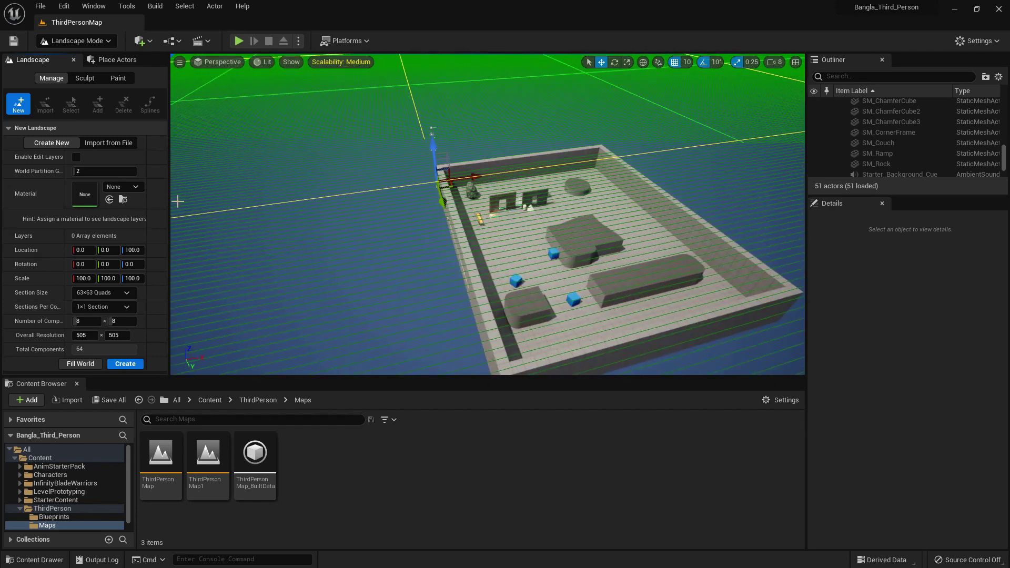
{"action": "left_click", "coordinate": [124, 365]}
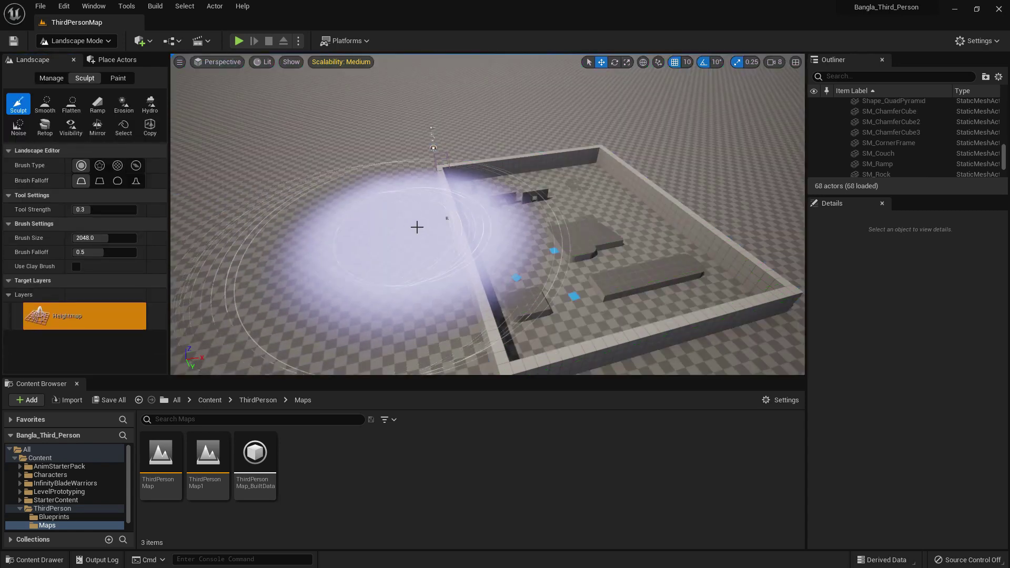
Set the sculpt brush size to about 645.5 and raise a hill on the landscape outside the walled area
{"action": "mouse_move", "coordinate": [418, 228]}
{"action": "left_mouse_down", "text": "alt"}
{"action": "mouse_move", "coordinate": [407, 163]}
{"action": "mouse_move", "coordinate": [441, 192]}
{"action": "left_mouse_up", "text": "alt"}
{"action": "right_click_drag", "start_coordinate": [406, 221], "coordinate": [405, 224]}
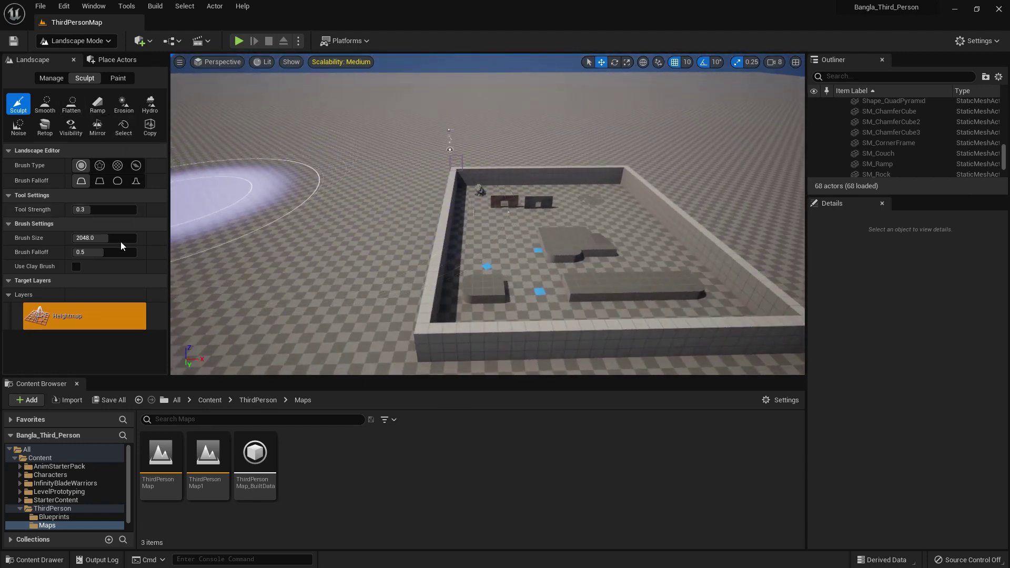
{"action": "left_click_drag", "start_coordinate": [113, 238], "coordinate": [84, 238]}
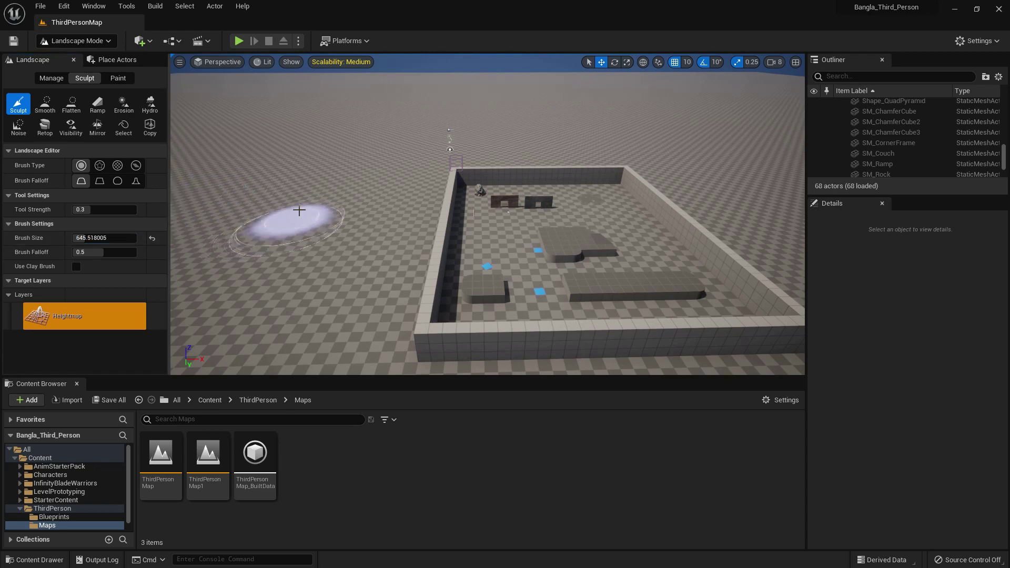
{"action": "mouse_move", "coordinate": [298, 210]}
{"action": "left_mouse_down"}
{"action": "mouse_move", "coordinate": [284, 203]}
{"action": "mouse_move", "coordinate": [287, 179]}
{"action": "left_mouse_up"}
Look over the landscape Flatten and Smooth tools and the Paint and Manage options
{"action": "left_click", "coordinate": [71, 103]}
{"action": "left_click", "coordinate": [45, 103]}
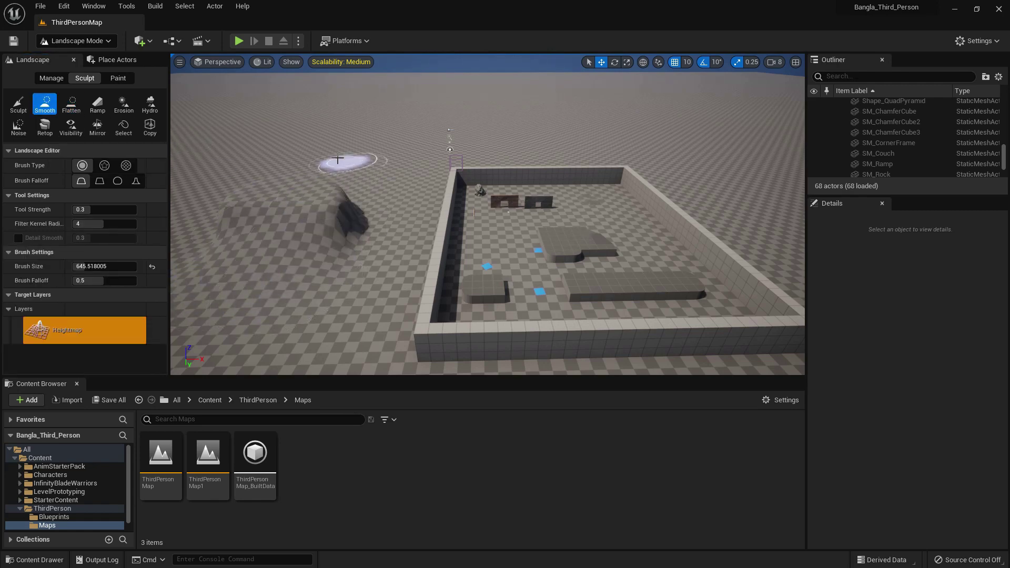
{"action": "left_click", "coordinate": [119, 79]}
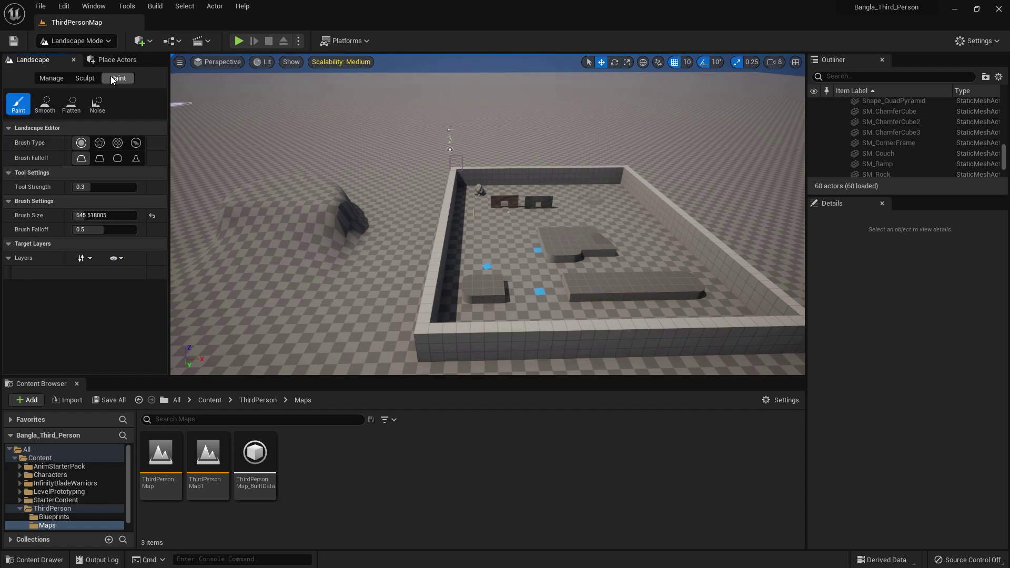
{"action": "left_click", "coordinate": [52, 78]}
Switch the editor from Landscape mode to Foliage mode
{"action": "left_click", "coordinate": [87, 45]}
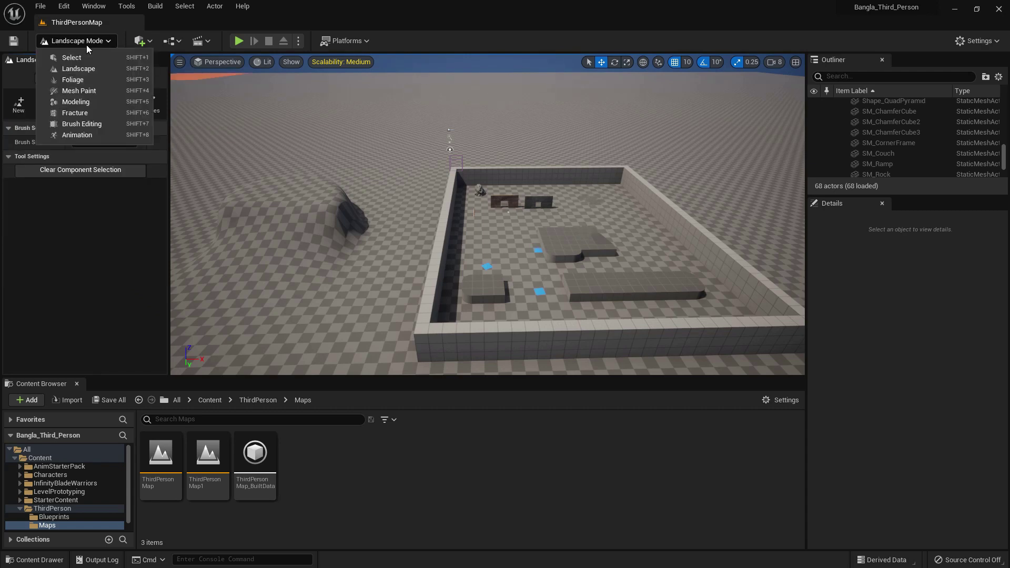
{"action": "key", "text": "Escape"}
{"action": "left_click", "coordinate": [78, 78]}
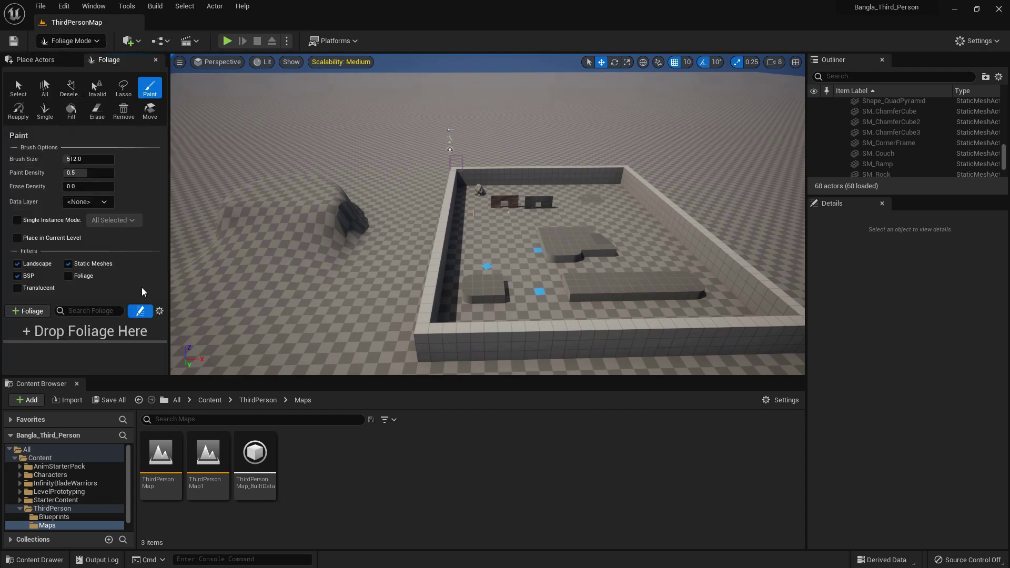
Browse to the StarterContent Props folder and preview the SM_Bush mesh in its own editor
{"action": "left_click", "coordinate": [63, 499]}
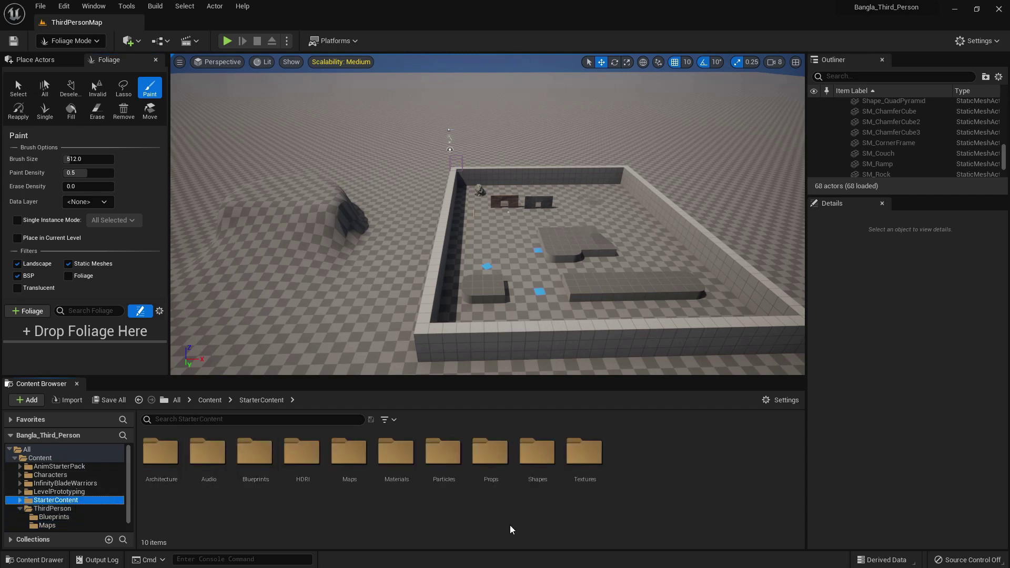
{"action": "double_click", "coordinate": [490, 457]}
{"action": "scroll", "coordinate": [387, 477], "scroll_direction": "down", "scroll_amount": 1}
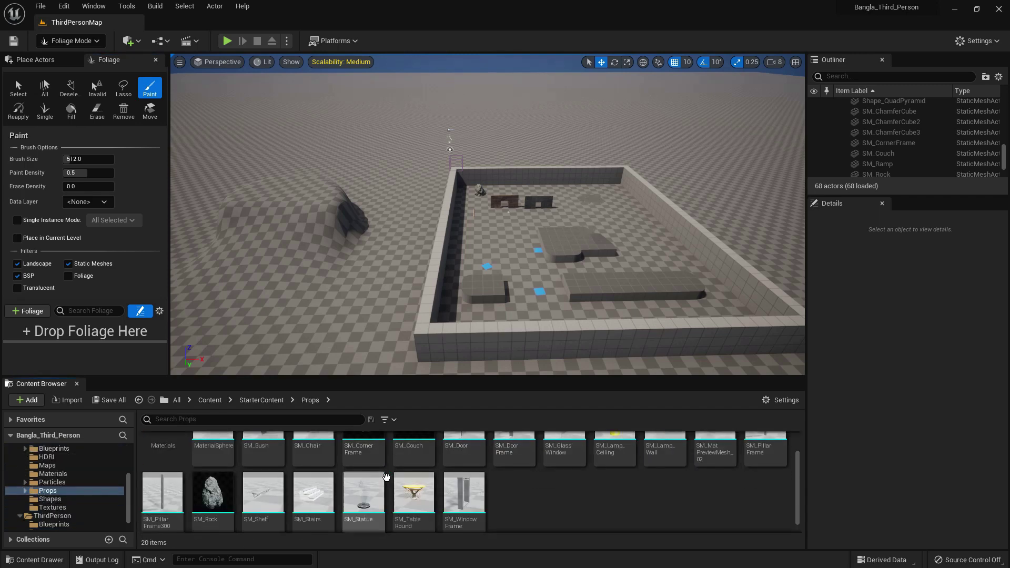
{"action": "scroll", "coordinate": [387, 477], "scroll_direction": "up", "scroll_amount": 1}
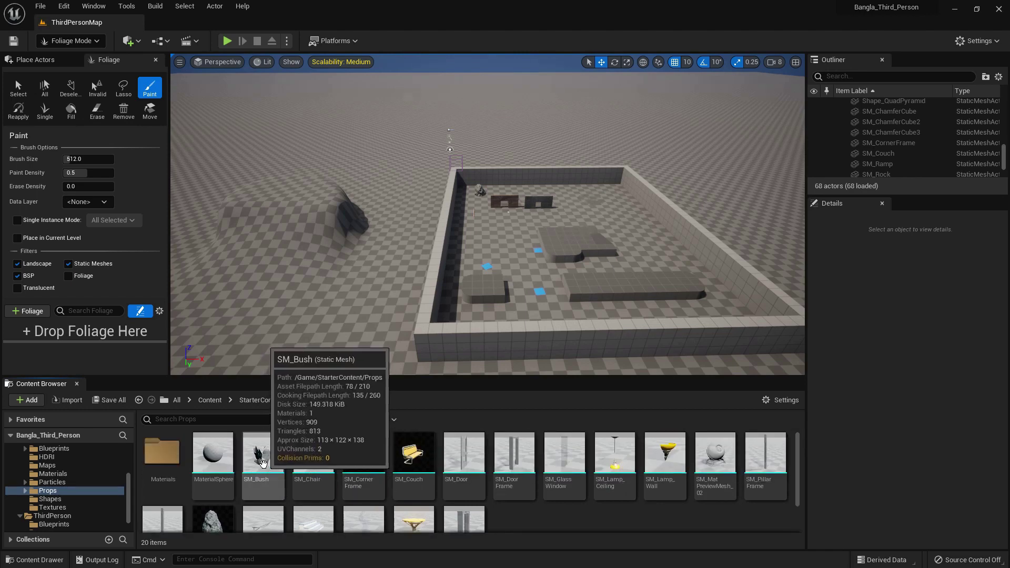
{"action": "double_click", "coordinate": [263, 463]}
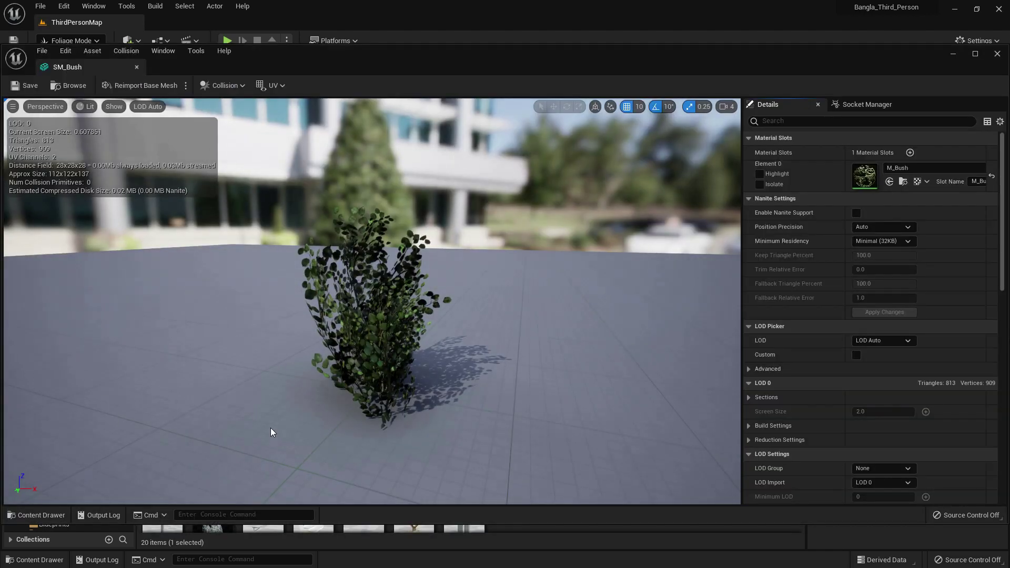
{"action": "left_click", "coordinate": [137, 68]}
Add SM_Bush to the foliage palette and save its foliage type as SM_Bush_FoliageType in the Props folder
{"action": "mouse_move", "coordinate": [263, 460]}
{"action": "left_mouse_down"}
{"action": "mouse_move", "coordinate": [168, 320]}
{"action": "mouse_move", "coordinate": [81, 121]}
{"action": "mouse_move", "coordinate": [222, 481]}
{"action": "mouse_move", "coordinate": [253, 479]}
{"action": "left_mouse_up"}
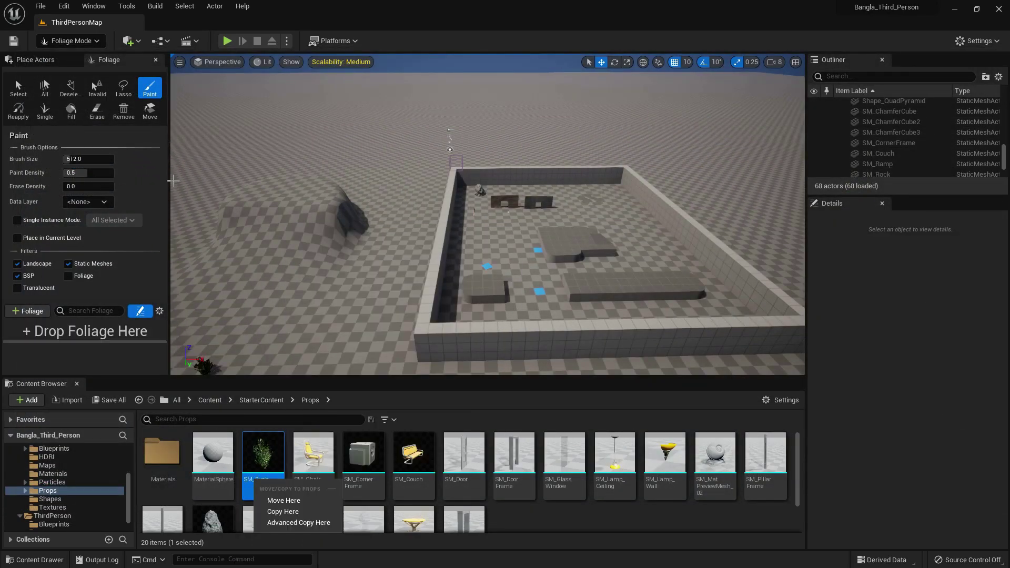
{"action": "left_click", "coordinate": [18, 87]}
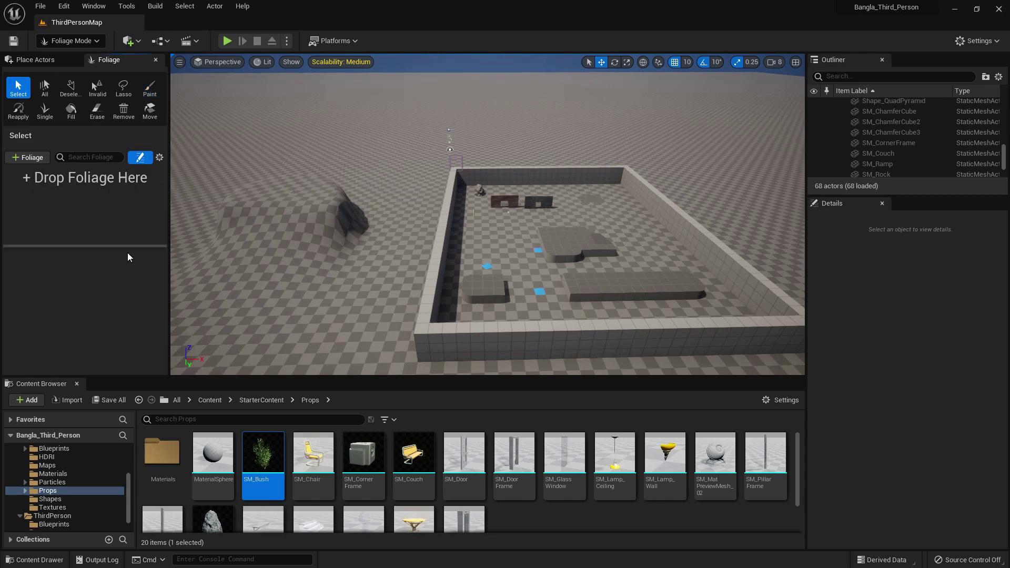
{"action": "left_click_drag", "start_coordinate": [263, 457], "coordinate": [50, 191]}
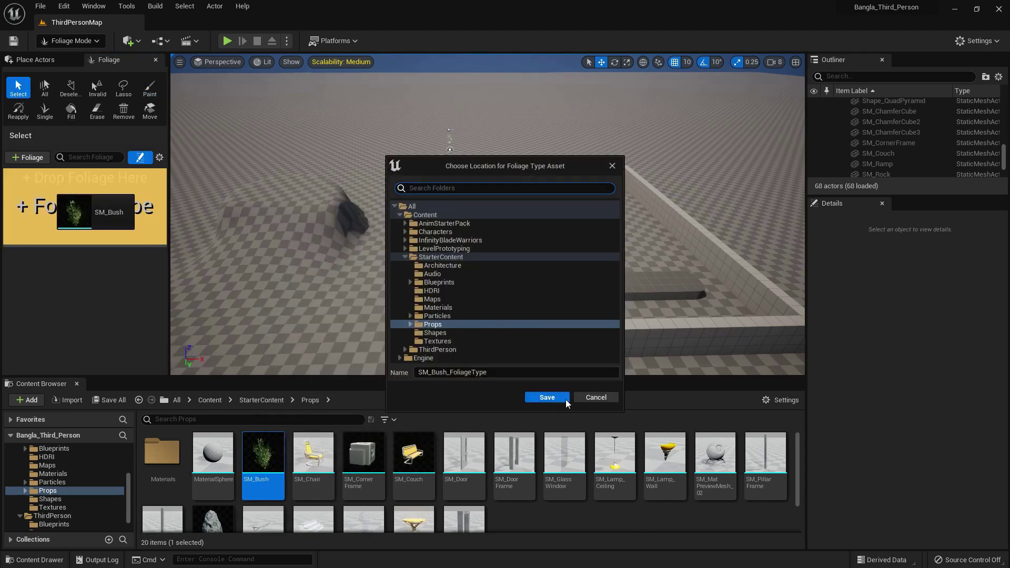
{"action": "left_click", "coordinate": [546, 397]}
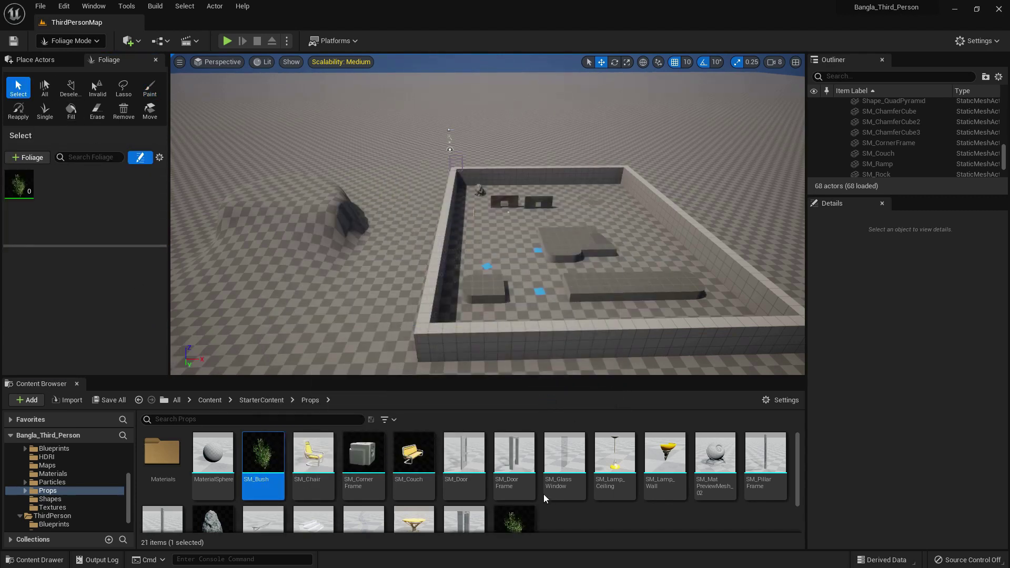
Fill the long raised block inside the walled area with SM_Bush foliage using the Fill tool
{"action": "left_click", "coordinate": [21, 188]}
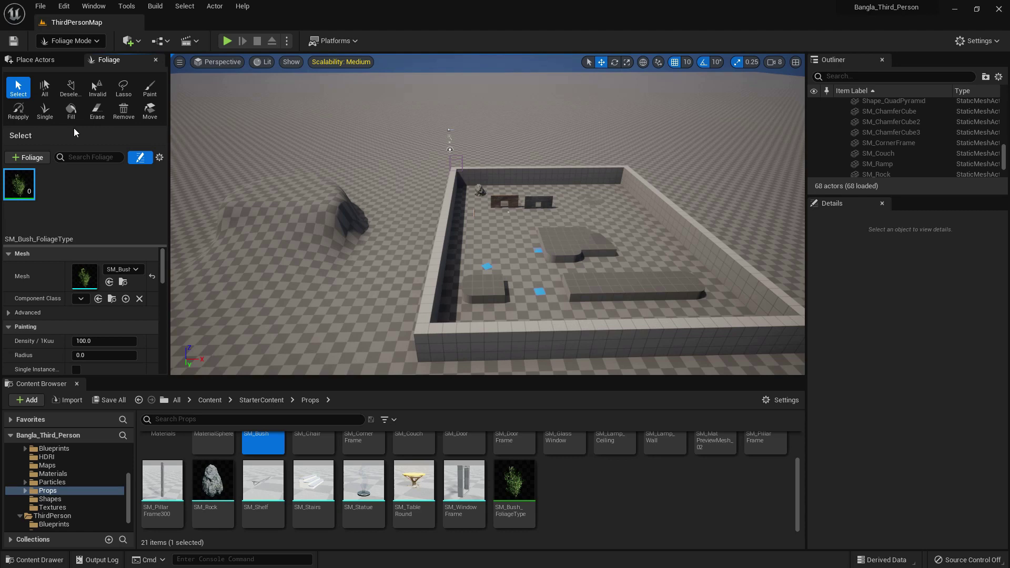
{"action": "left_click", "coordinate": [71, 110]}
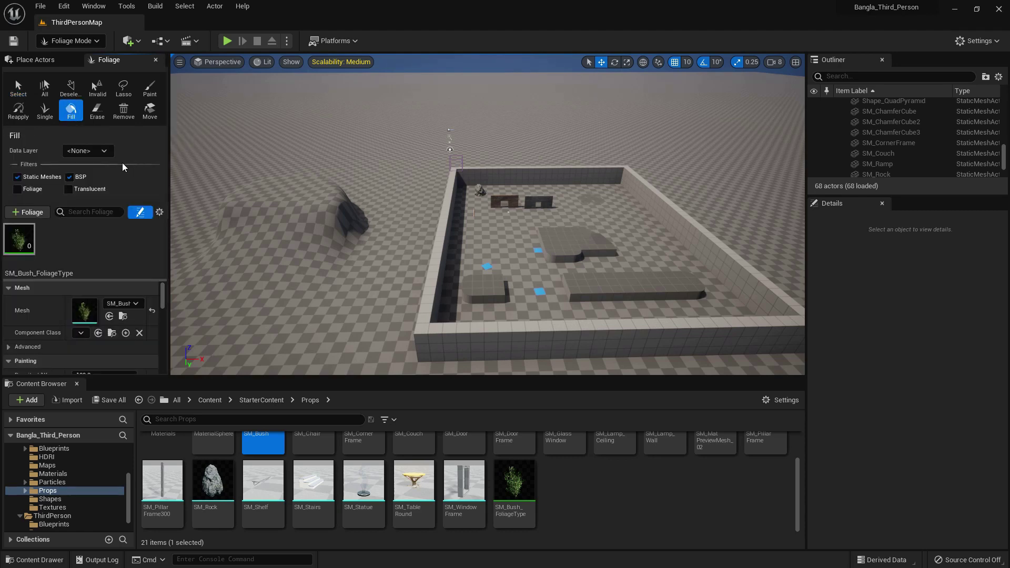
{"action": "key", "text": "w"}
{"action": "right_click_drag", "start_coordinate": [449, 248], "coordinate": [562, 269]}
{"action": "scroll", "coordinate": [561, 268], "scroll_direction": "up", "scroll_amount": 3}
{"action": "left_click", "coordinate": [551, 258]}
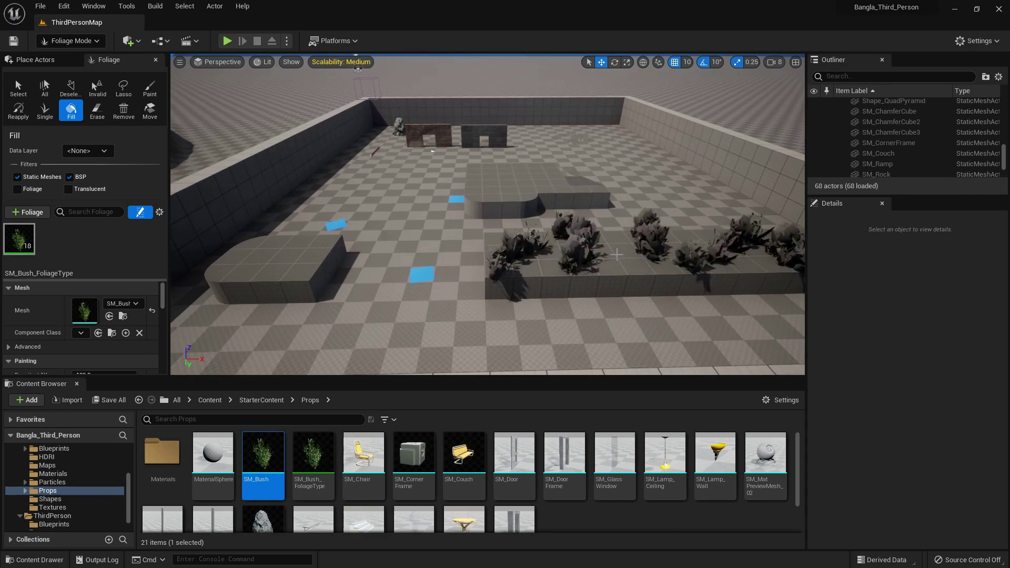
Paint SM_Bush foliage over the sculpted landscape hill outside the walled area using the Paint tool with brush size 512
{"action": "scroll", "coordinate": [594, 240], "scroll_direction": "down", "scroll_amount": 2}
{"action": "key", "text": "d"}
{"action": "right_click_drag", "start_coordinate": [615, 258], "coordinate": [474, 259]}
{"action": "key", "text": "w"}
{"action": "key", "text": "a"}
{"action": "key", "text": "a"}
{"action": "right_click_drag", "start_coordinate": [536, 259], "coordinate": [474, 260]}
{"action": "left_click", "coordinate": [16, 82]}
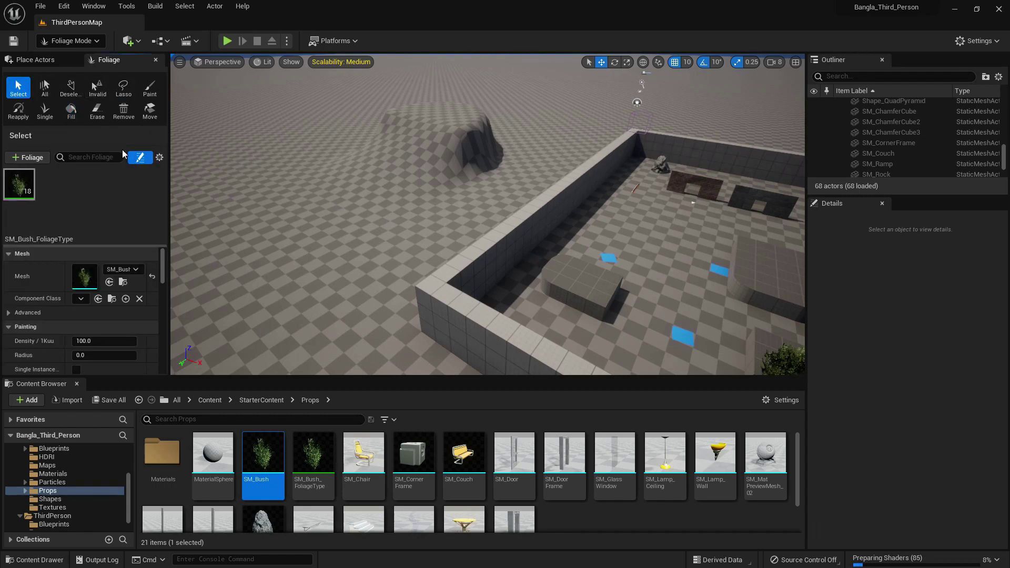
{"action": "left_click", "coordinate": [149, 88]}
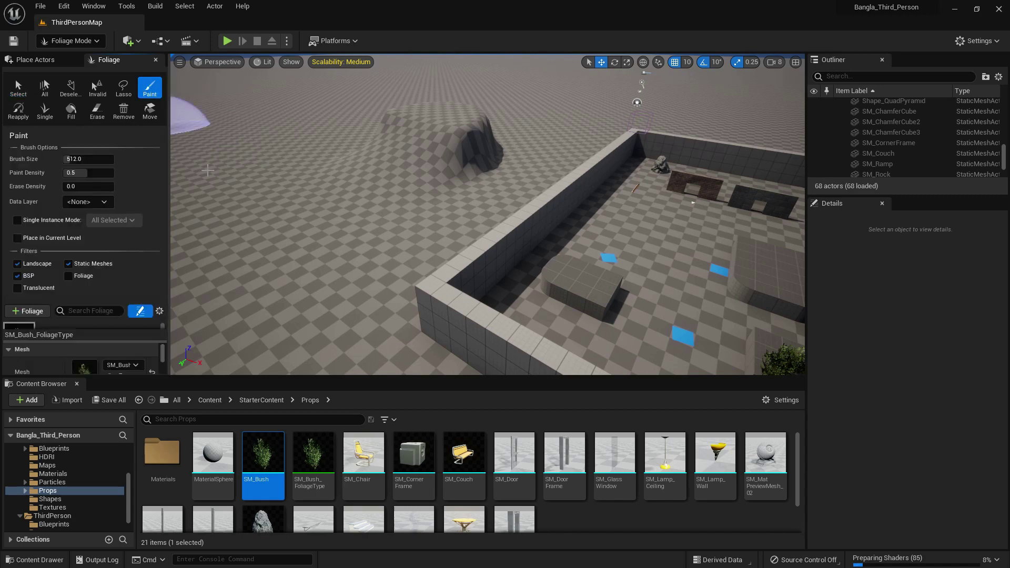
{"action": "mouse_move", "coordinate": [254, 214]}
{"action": "left_mouse_down"}
{"action": "mouse_move", "coordinate": [293, 210]}
{"action": "mouse_move", "coordinate": [243, 184]}
{"action": "mouse_move", "coordinate": [327, 136]}
{"action": "mouse_move", "coordinate": [422, 102]}
{"action": "mouse_move", "coordinate": [451, 169]}
{"action": "mouse_move", "coordinate": [338, 214]}
{"action": "left_mouse_up"}
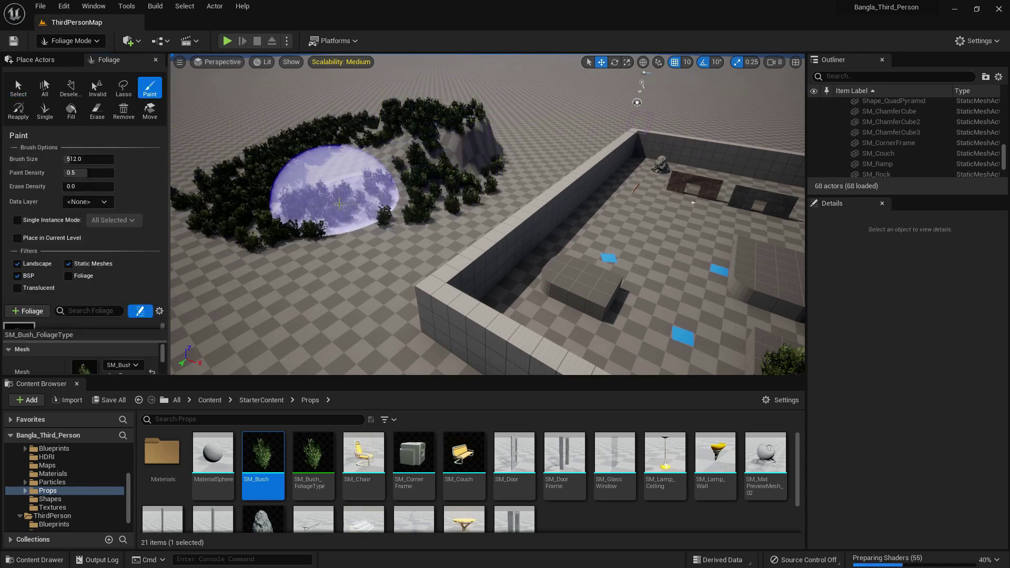
{"action": "scroll", "coordinate": [344, 216], "scroll_direction": "down", "scroll_amount": 2}
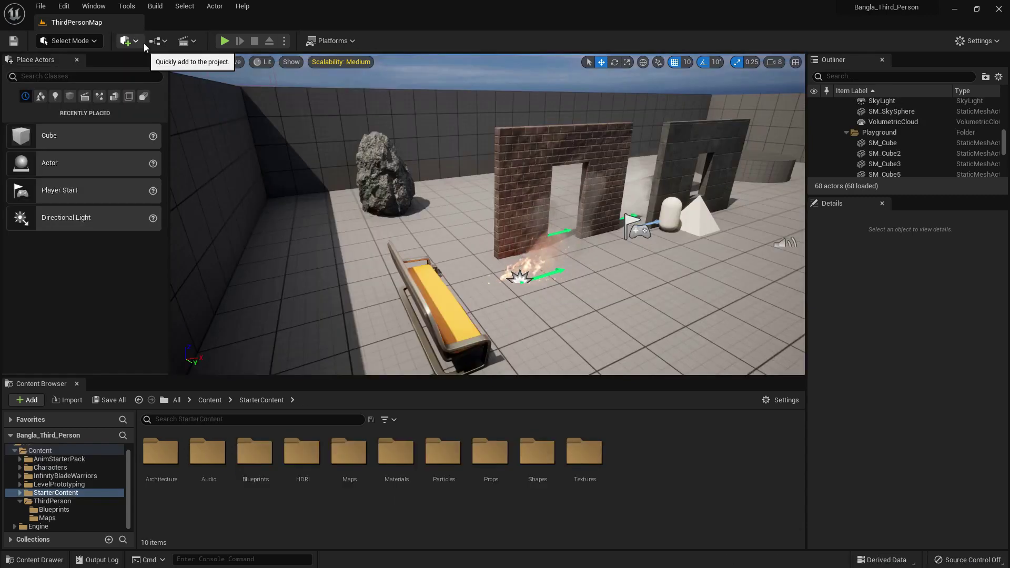
Open Quixel Bridge, look through its home page of surfaces, models, plants, collections and asset types, and dismiss its window
{"action": "left_click", "coordinate": [144, 43]}
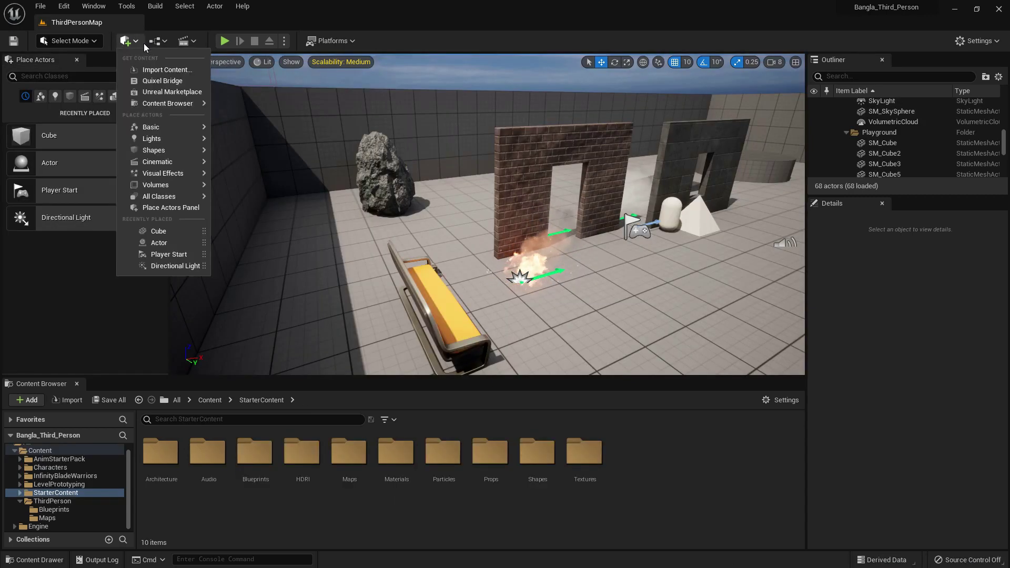
{"action": "left_click", "coordinate": [168, 79]}
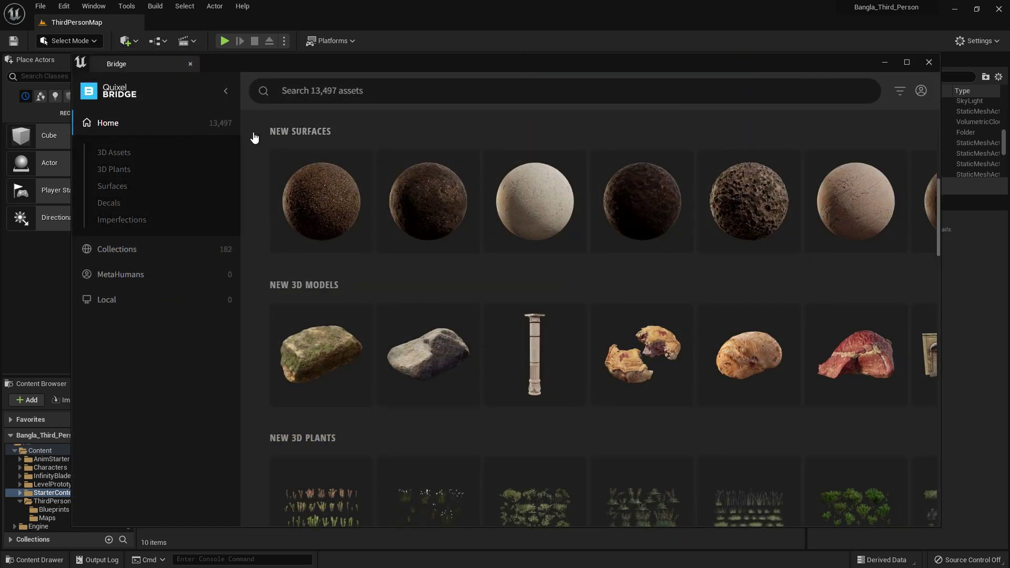
{"action": "scroll", "coordinate": [536, 295], "scroll_direction": "down", "scroll_amount": 4}
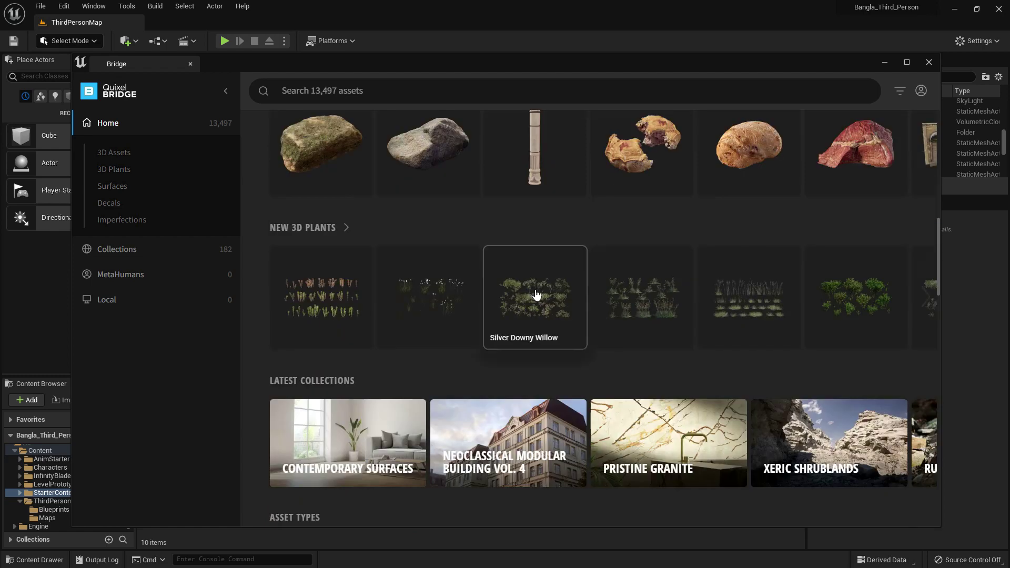
{"action": "scroll", "coordinate": [536, 295], "scroll_direction": "down", "scroll_amount": 2}
{"action": "scroll", "coordinate": [508, 367], "scroll_direction": "down", "scroll_amount": 2}
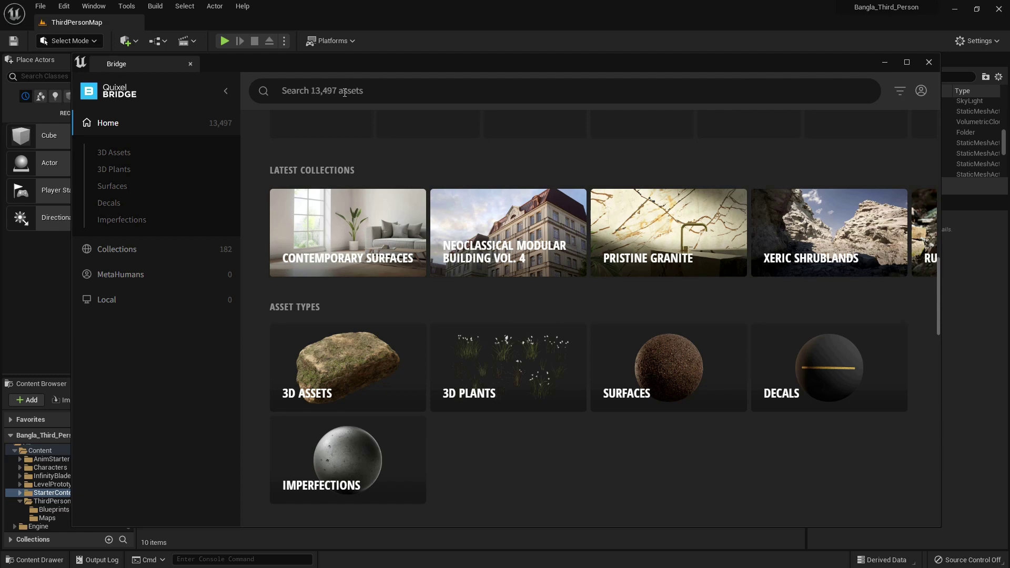
{"action": "left_click", "coordinate": [884, 63]}
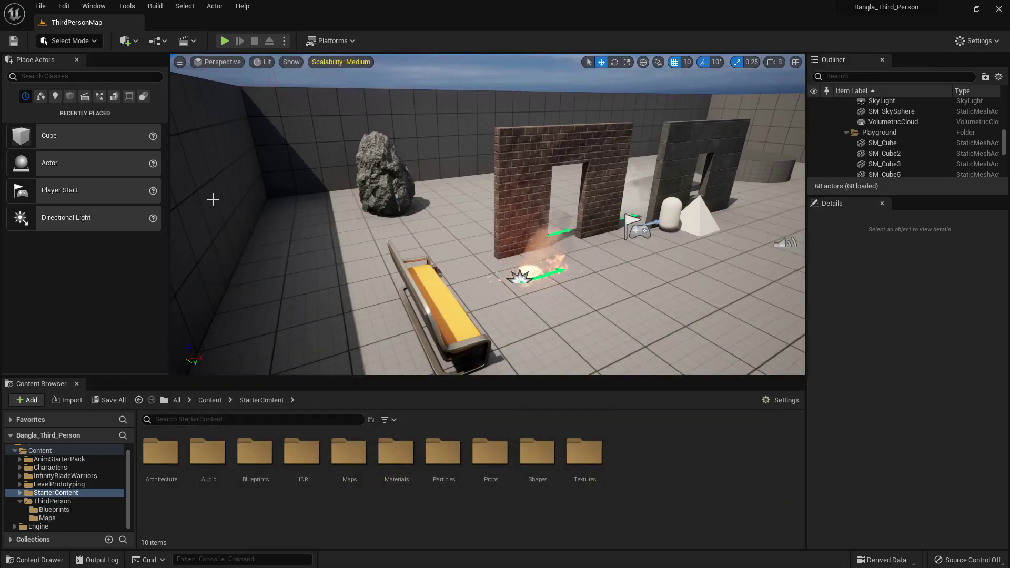
Add a second Player Start and move it beside the large rock, to about X 670, Y 550, Z 130
{"action": "left_click", "coordinate": [128, 41]}
{"action": "mouse_move", "coordinate": [185, 105]}
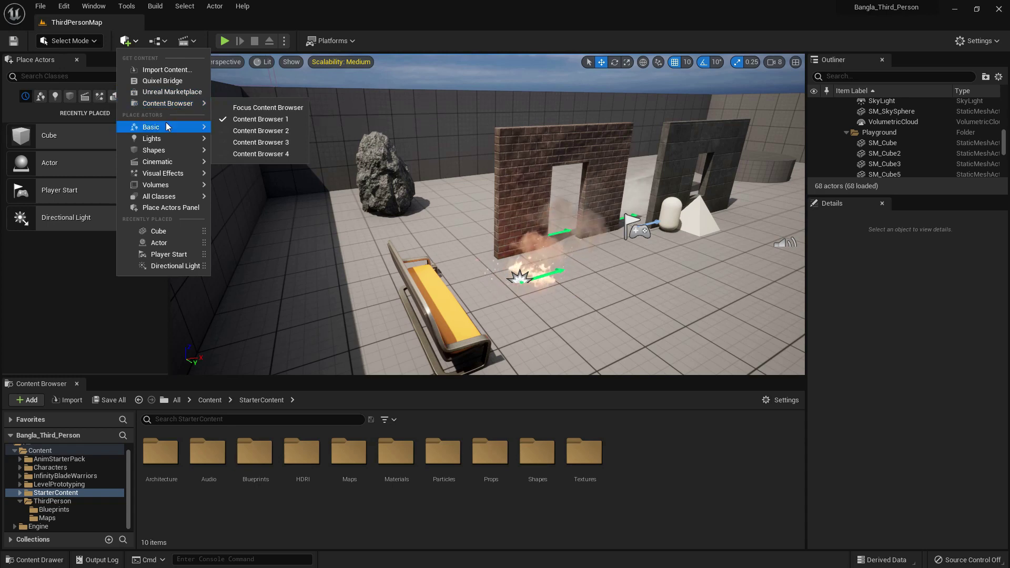
{"action": "mouse_move", "coordinate": [167, 126]}
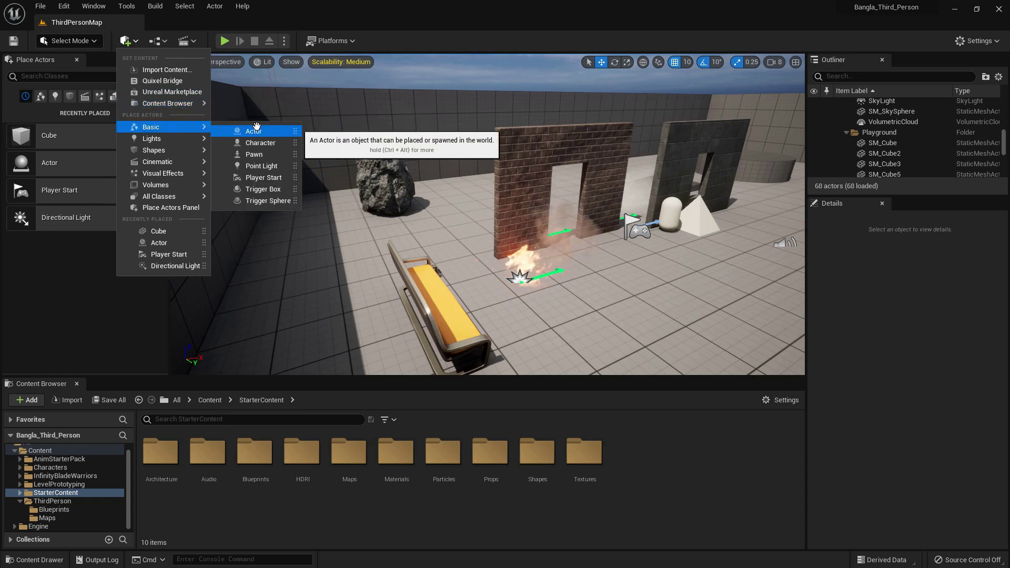
{"action": "left_click", "coordinate": [266, 178]}
{"action": "left_click_drag", "start_coordinate": [489, 176], "coordinate": [488, 160]}
{"action": "left_click_drag", "start_coordinate": [509, 206], "coordinate": [461, 177]}
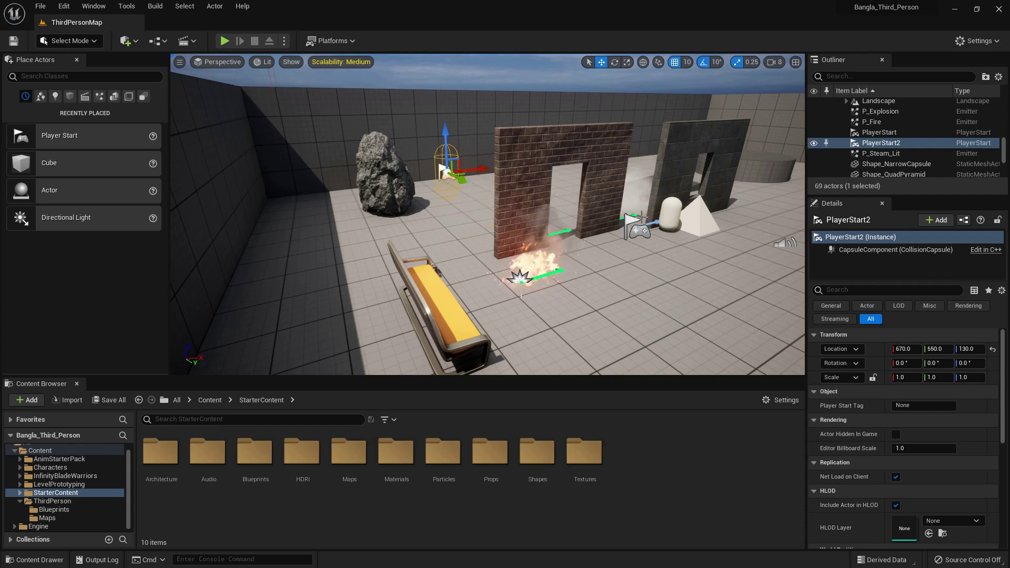
Delete the original Player Start near the white capsule and pyramid, and play-test the level from the remaining one
{"action": "left_click", "coordinate": [633, 229]}
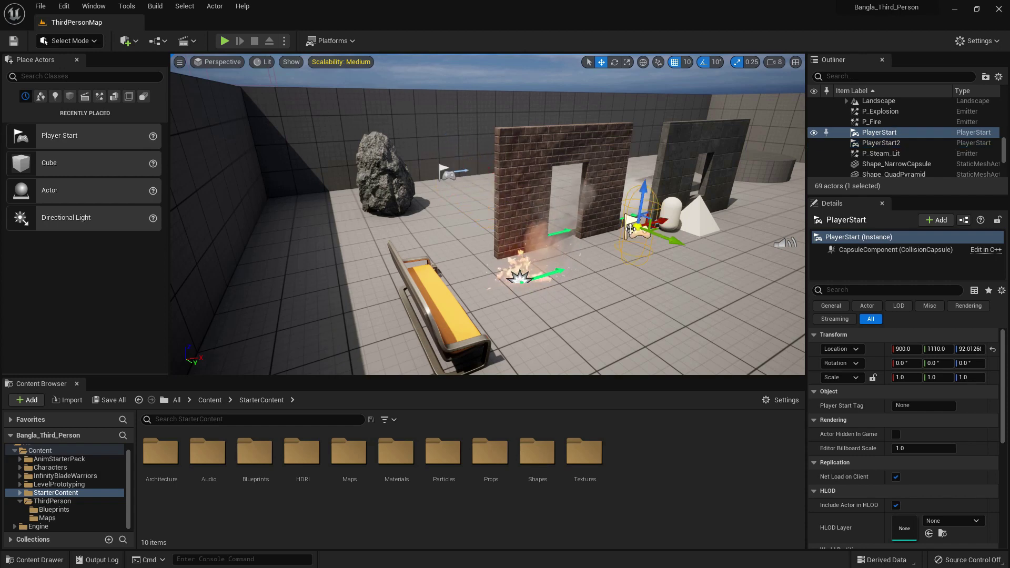
{"action": "key", "text": "Delete"}
{"action": "key", "text": "alt+p"}
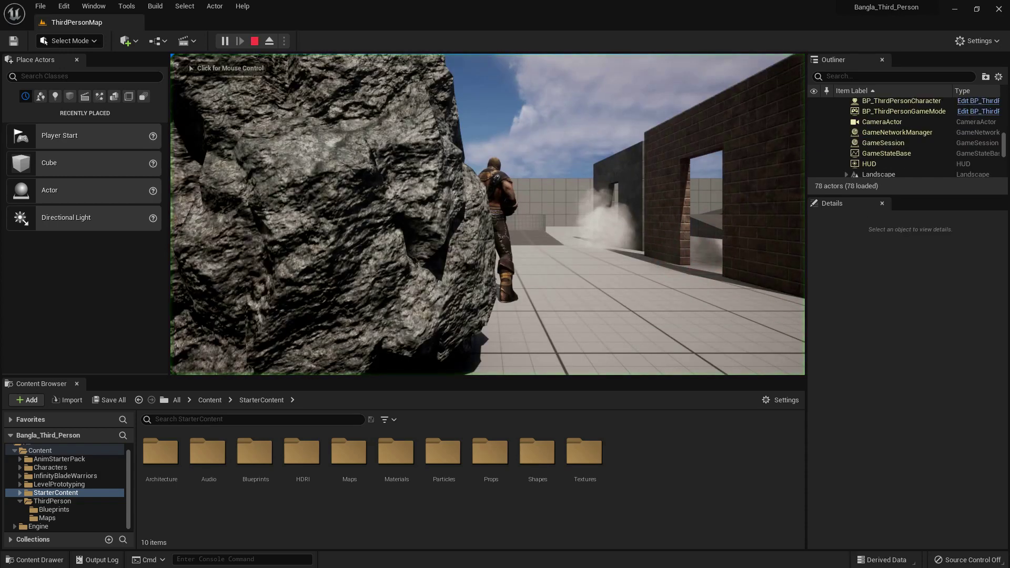
{"action": "key", "text": "Escape"}
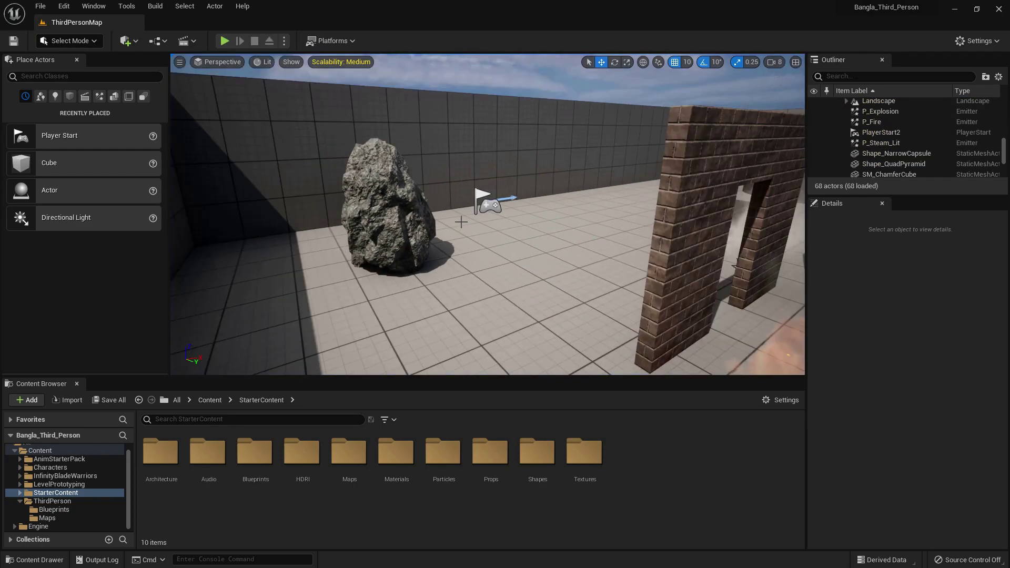
Add a Point Light to the level and move it along X to 290, between the rock and the wall
{"action": "left_click", "coordinate": [126, 41]}
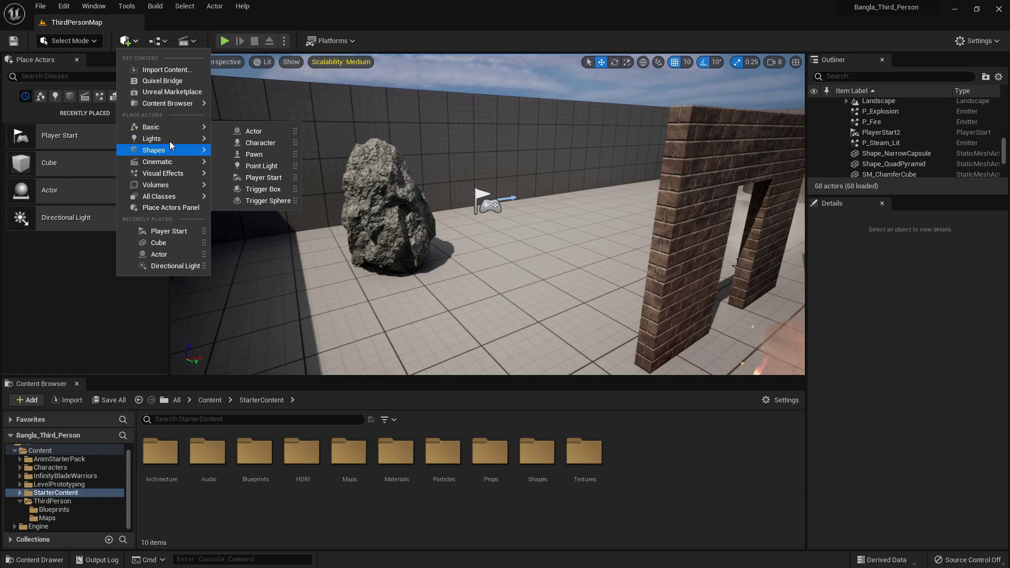
{"action": "mouse_move", "coordinate": [168, 139]}
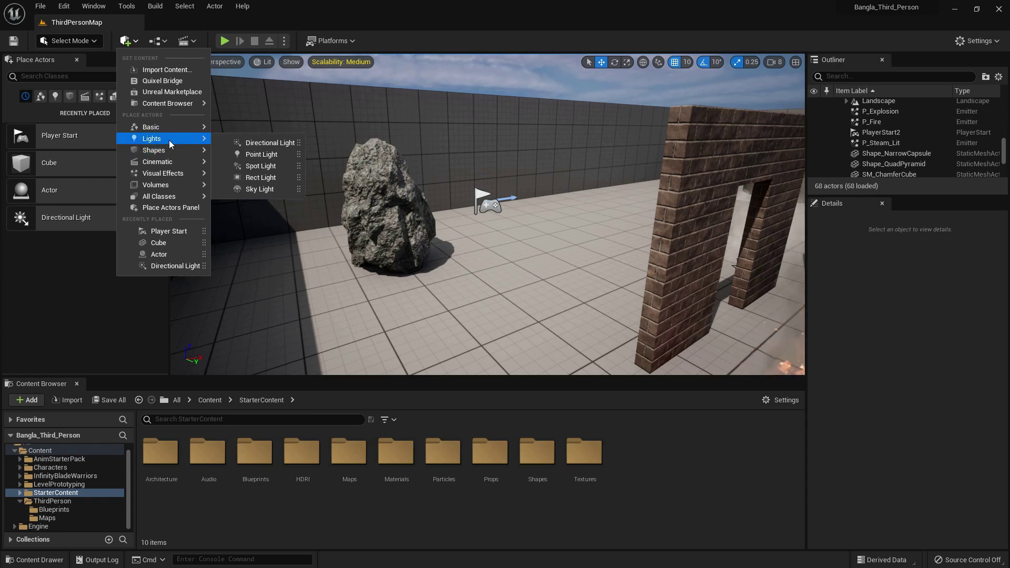
{"action": "left_click", "coordinate": [261, 156]}
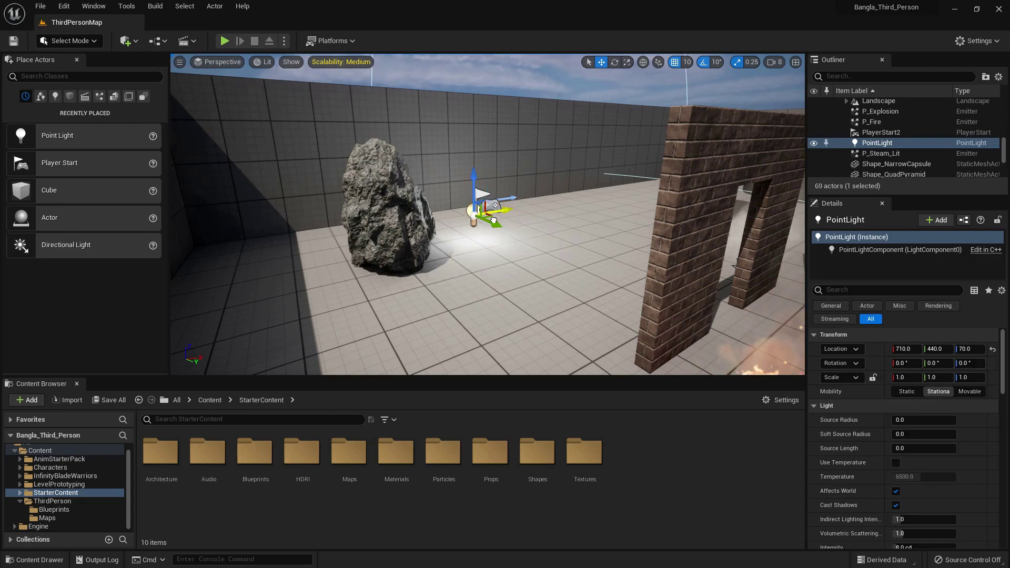
{"action": "left_click_drag", "start_coordinate": [494, 220], "coordinate": [297, 242]}
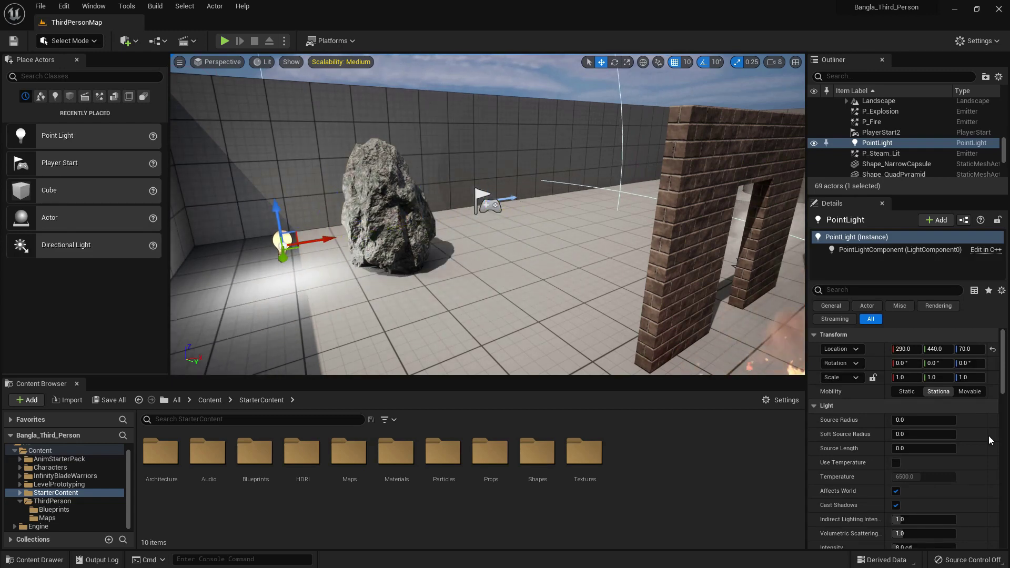
Try a pink light color on the point light and cancel the color change
{"action": "scroll", "coordinate": [954, 439], "scroll_direction": "down", "scroll_amount": 4}
{"action": "left_click", "coordinate": [936, 462]}
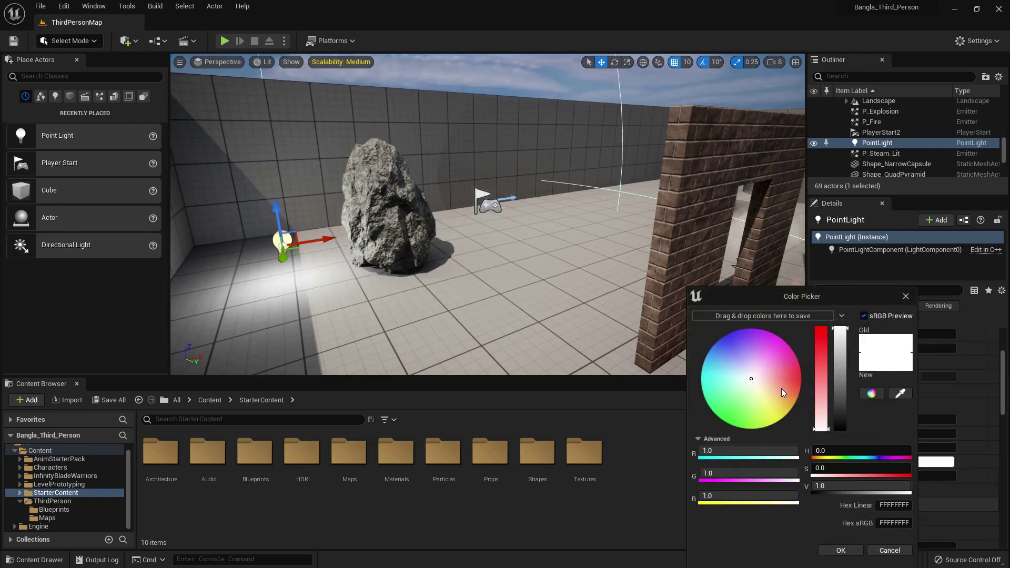
{"action": "left_click", "coordinate": [790, 372]}
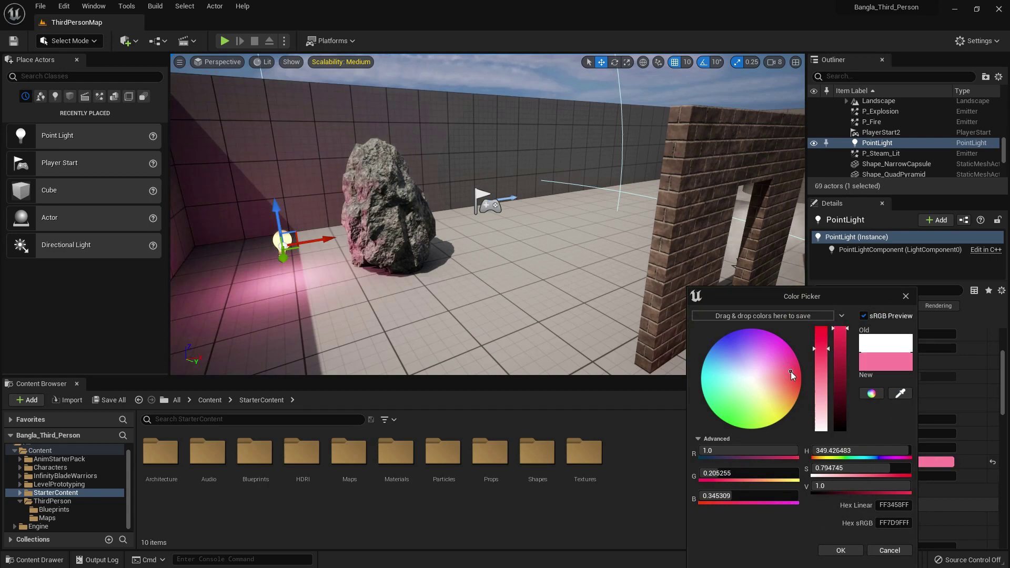
{"action": "left_click", "coordinate": [889, 551]}
Delete the point light beside the rock
{"action": "left_click", "coordinate": [315, 273]}
{"action": "left_click", "coordinate": [279, 241]}
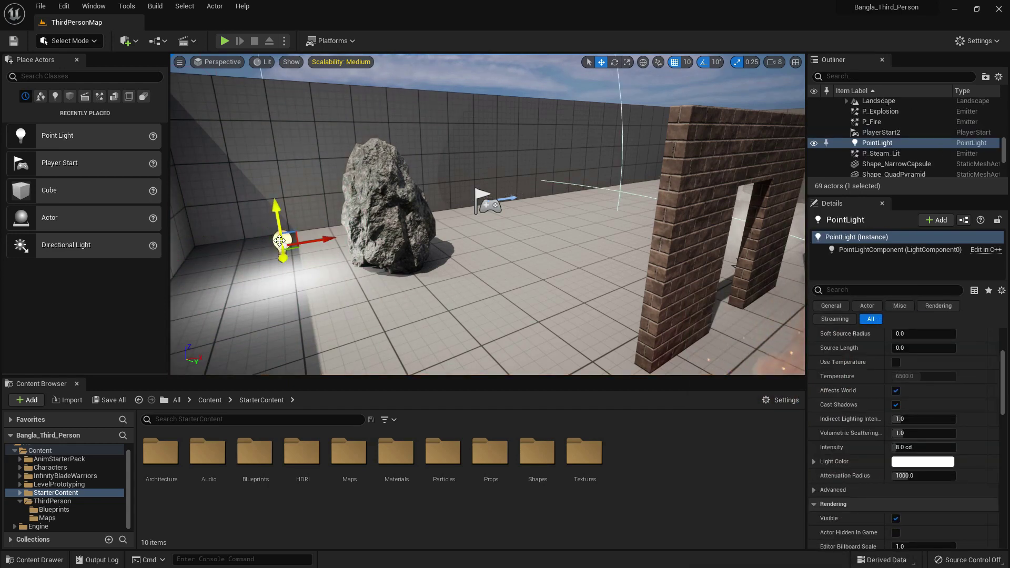
{"action": "key", "text": "Delete"}
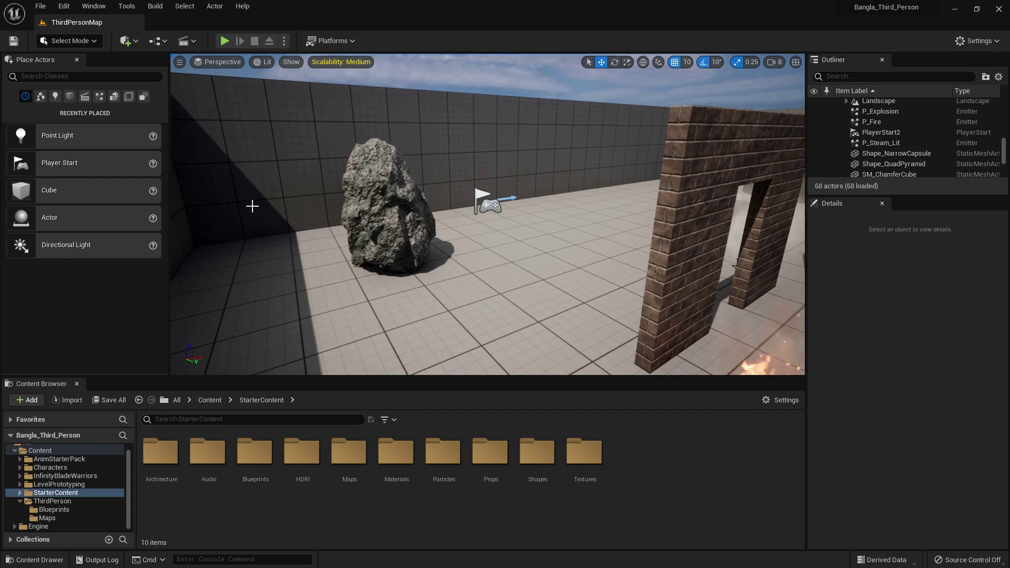
Add a Sphere shape, move it along X past the rock toward the wall, and delete it
{"action": "left_click", "coordinate": [137, 42]}
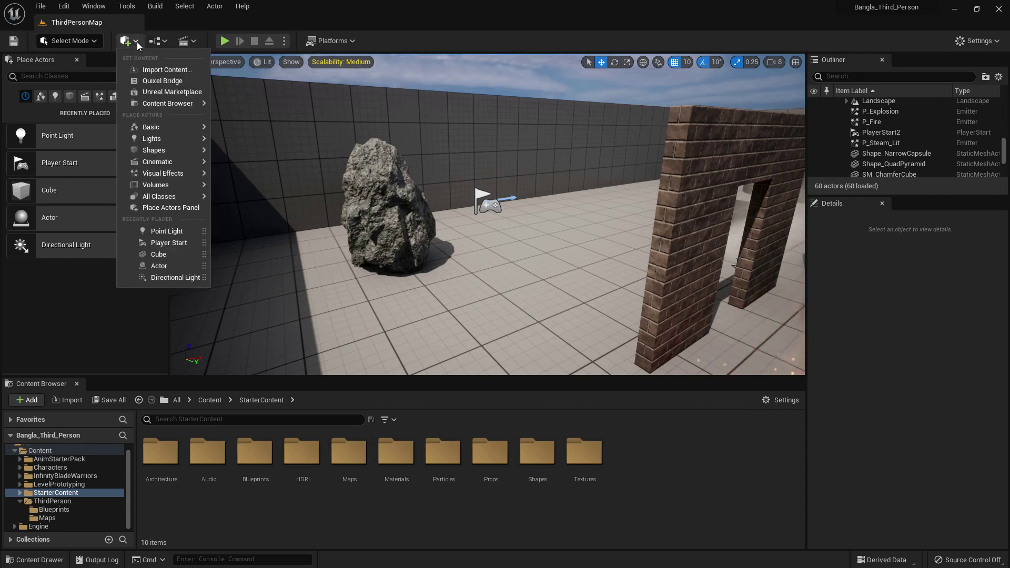
{"action": "mouse_move", "coordinate": [184, 152]}
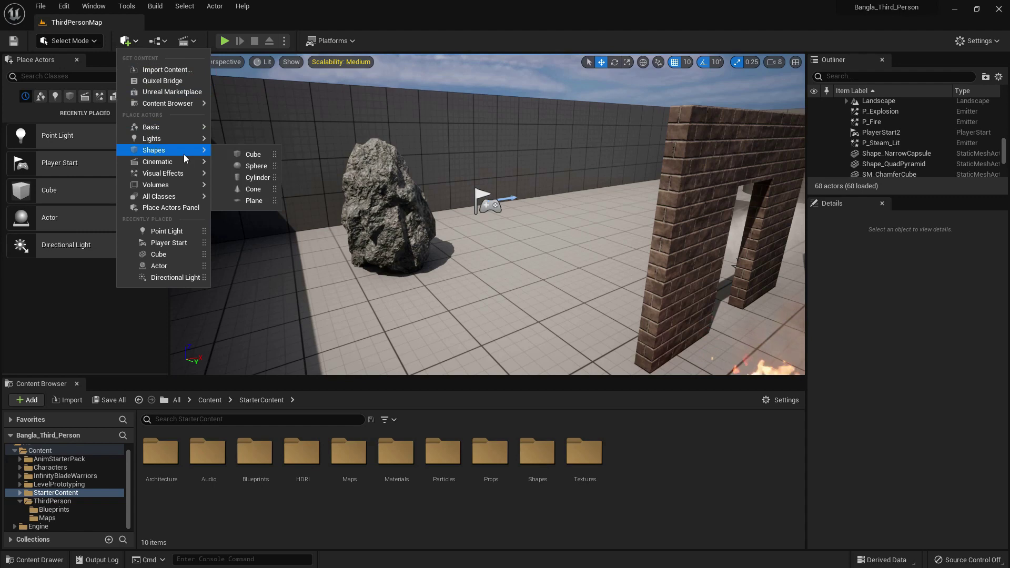
{"action": "left_click", "coordinate": [258, 165]}
{"action": "left_click_drag", "start_coordinate": [513, 210], "coordinate": [314, 228]}
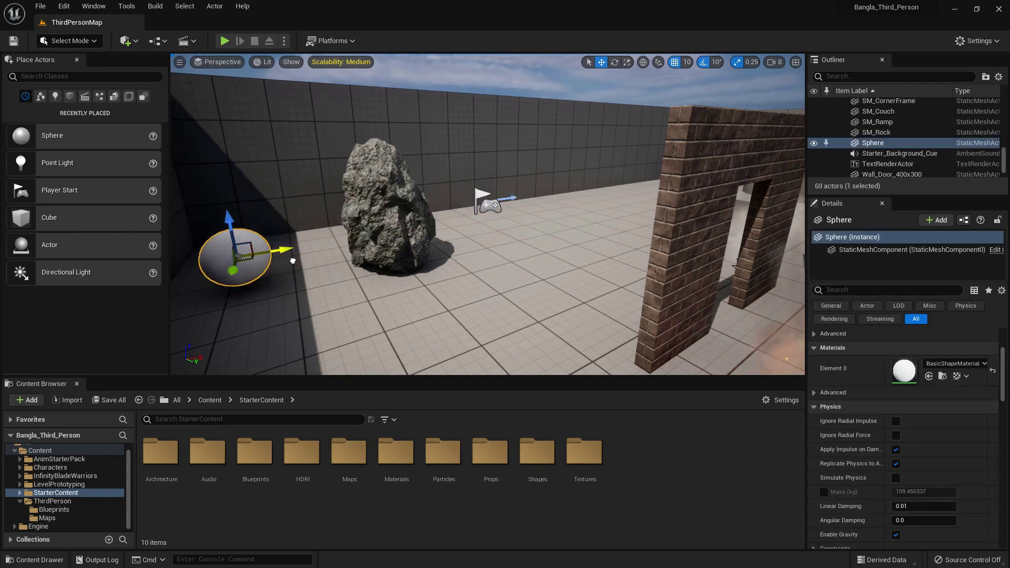
{"action": "key", "text": "Delete"}
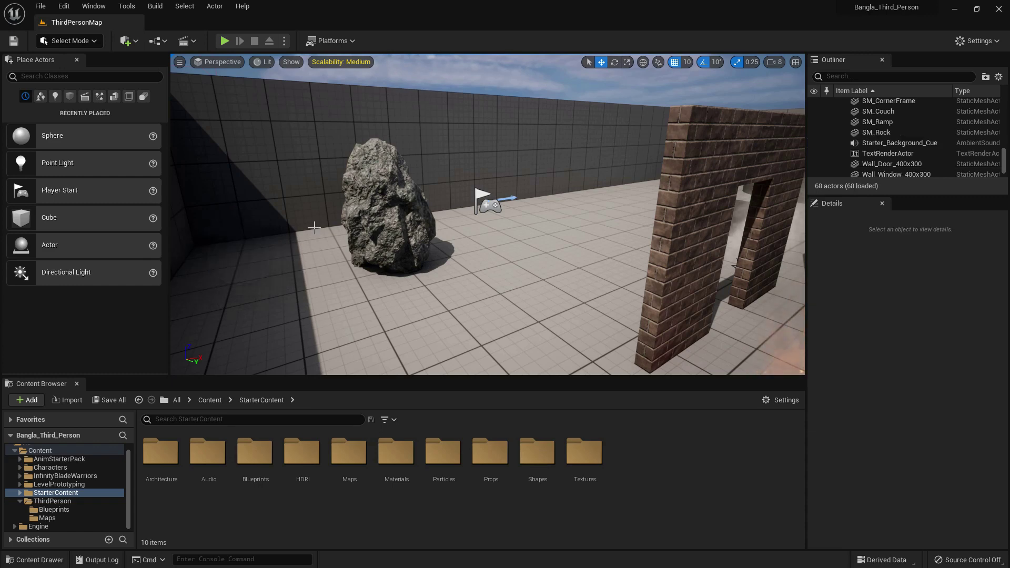
Examine the placeable actors by category: Basic, Lights, Shapes, Cinematic, Visual Effects, Geometry and Volumes
{"action": "left_click", "coordinate": [131, 42]}
{"action": "mouse_move", "coordinate": [172, 167]}
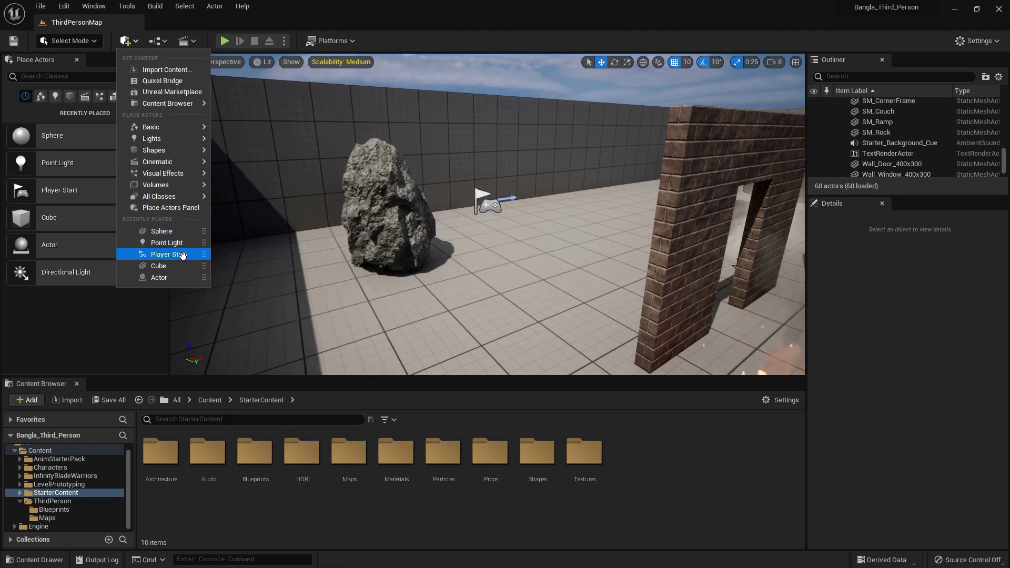
{"action": "left_click", "coordinate": [50, 221]}
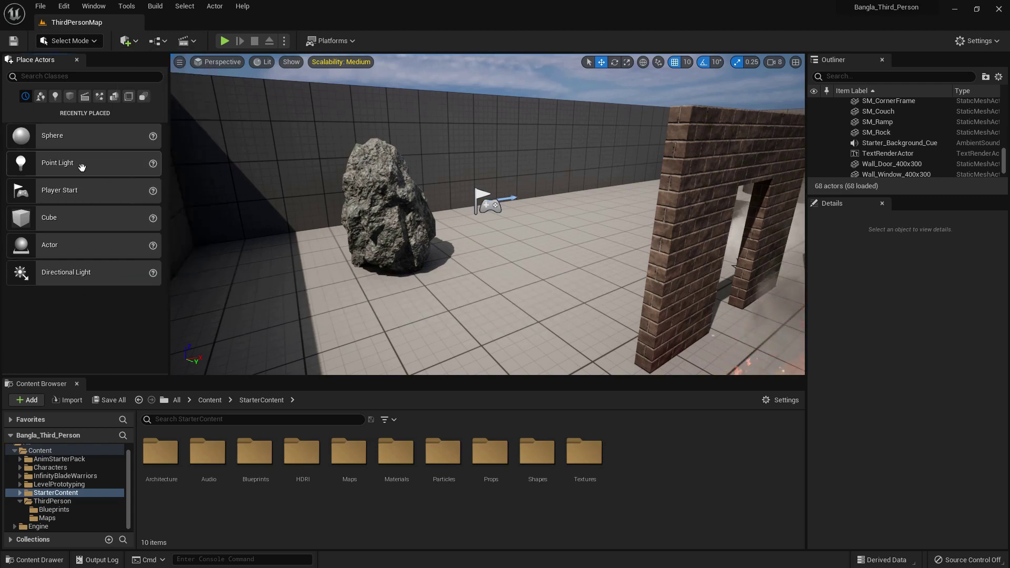
{"action": "left_click", "coordinate": [40, 97]}
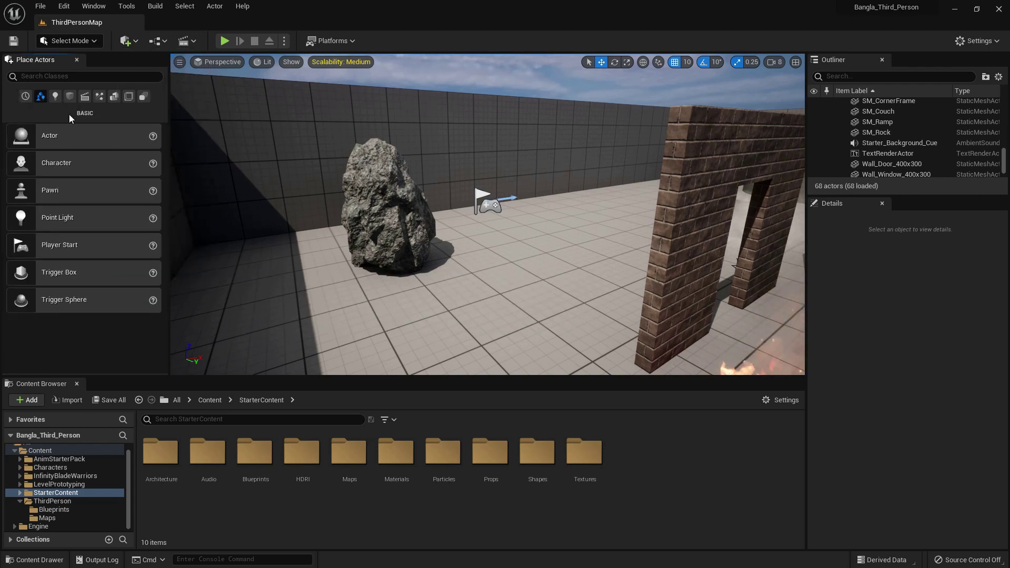
{"action": "left_click", "coordinate": [54, 97]}
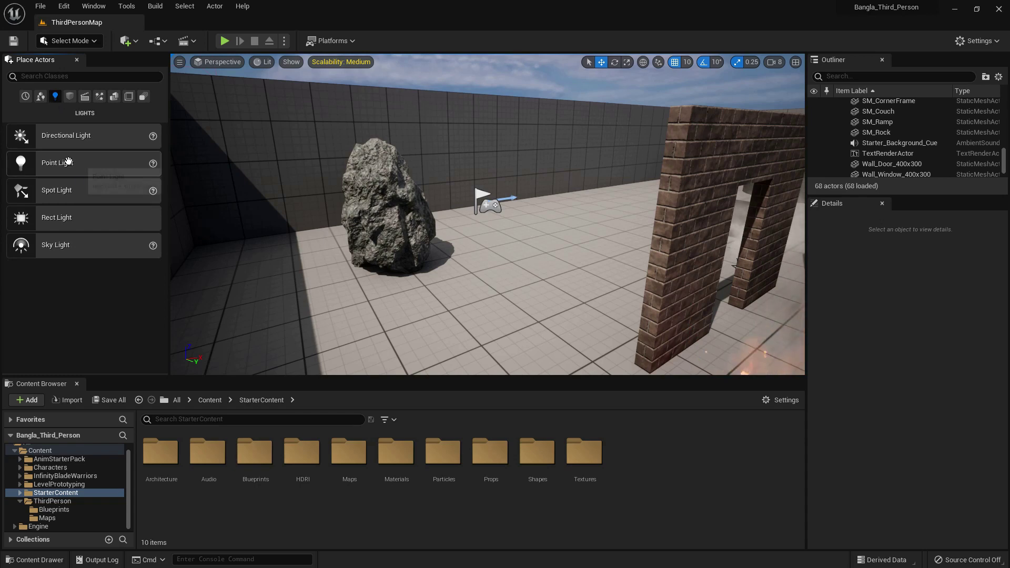
{"action": "left_click", "coordinate": [69, 97]}
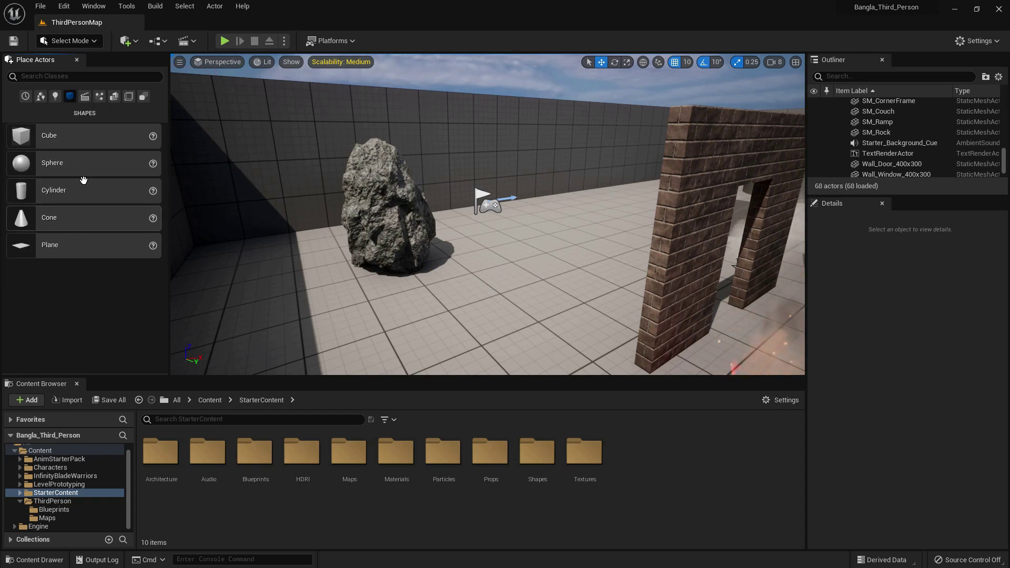
{"action": "left_click", "coordinate": [86, 97]}
{"action": "left_click", "coordinate": [99, 97]}
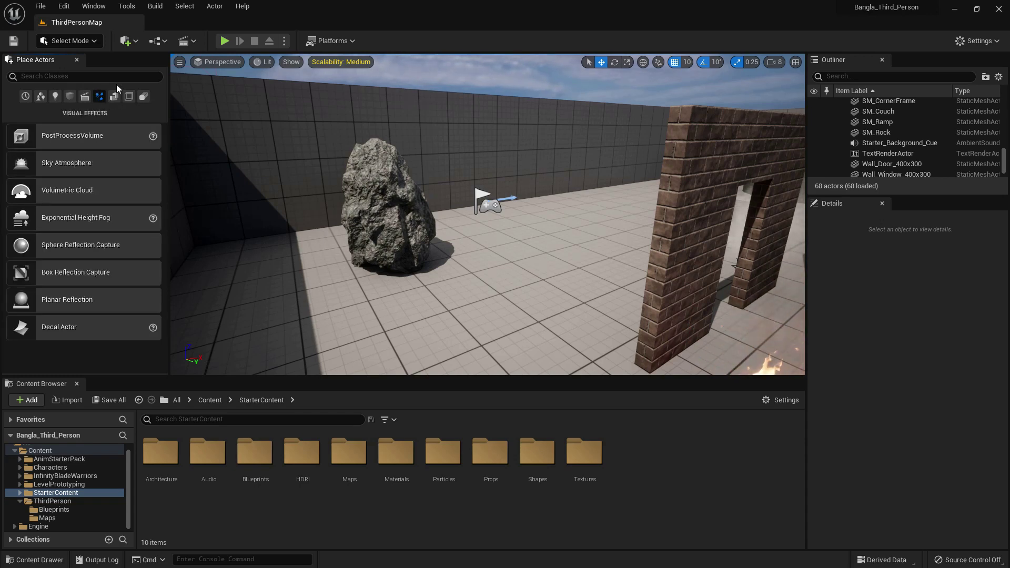
{"action": "left_click", "coordinate": [114, 97]}
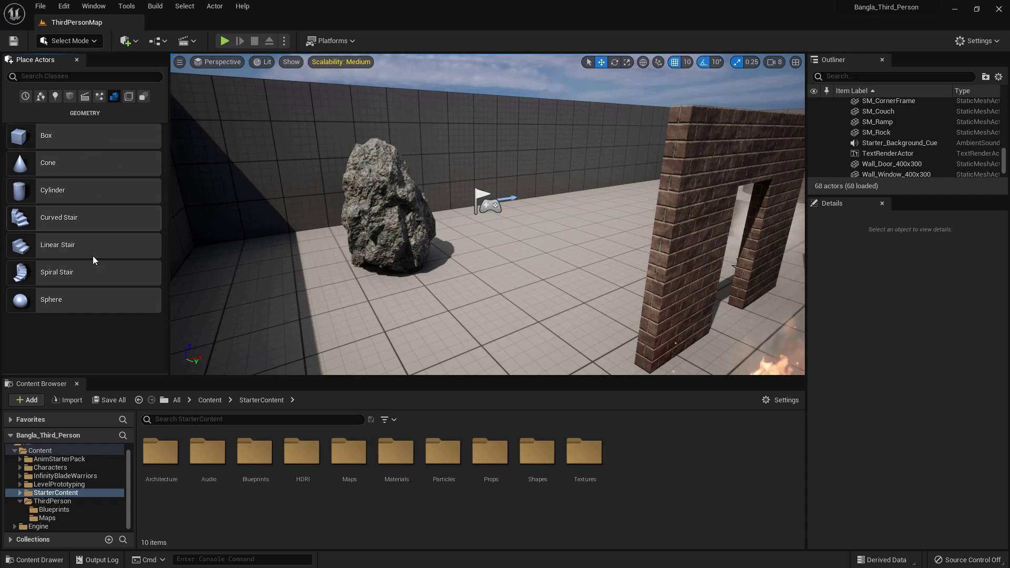
{"action": "left_click", "coordinate": [128, 96]}
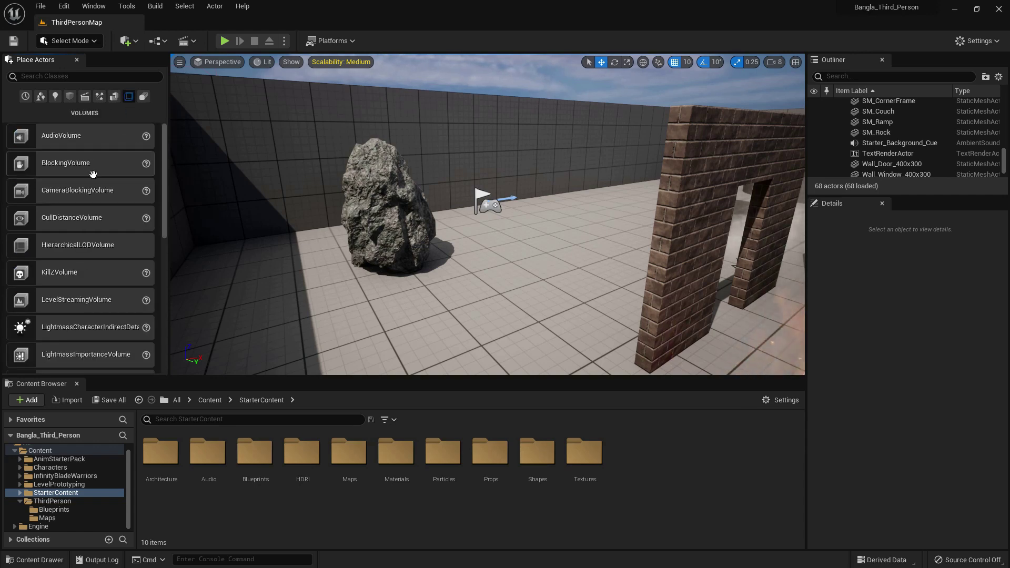
Examine the All Classes and Geometry actor categories, and the Blueprint options including the project and world GameMode choices
{"action": "left_click", "coordinate": [140, 98]}
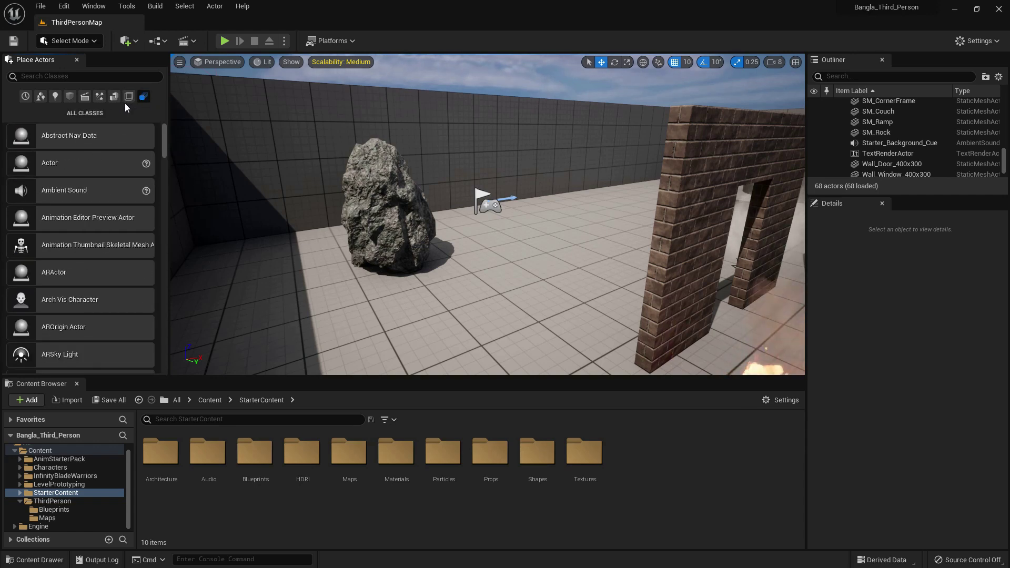
{"action": "left_click", "coordinate": [113, 97]}
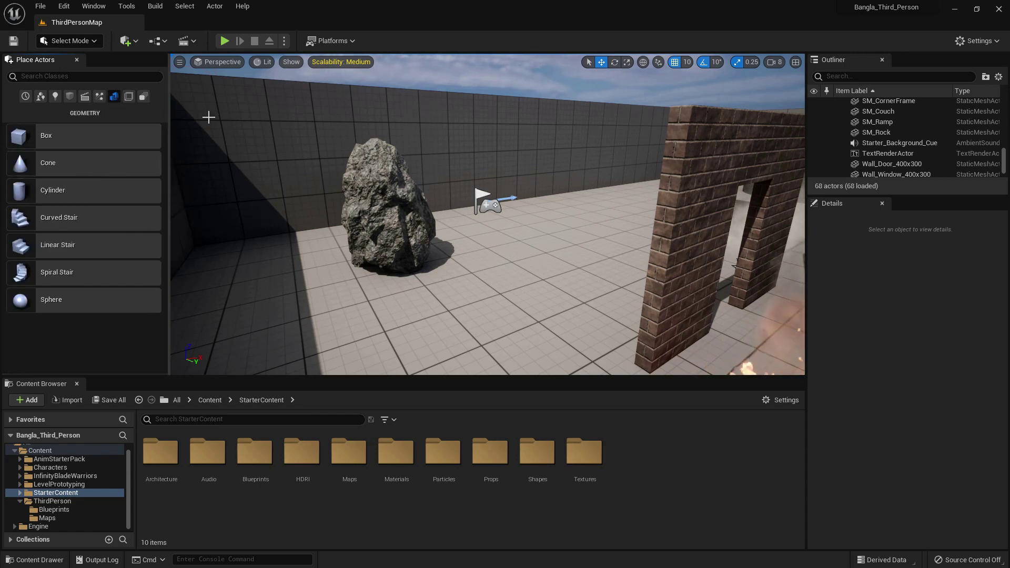
{"action": "left_click", "coordinate": [153, 41]}
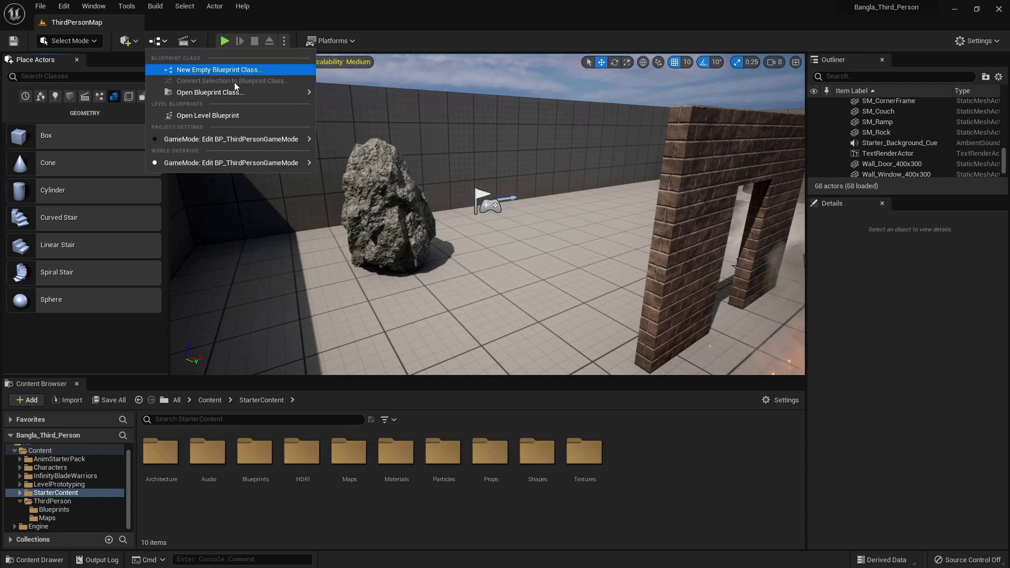
{"action": "mouse_move", "coordinate": [230, 94]}
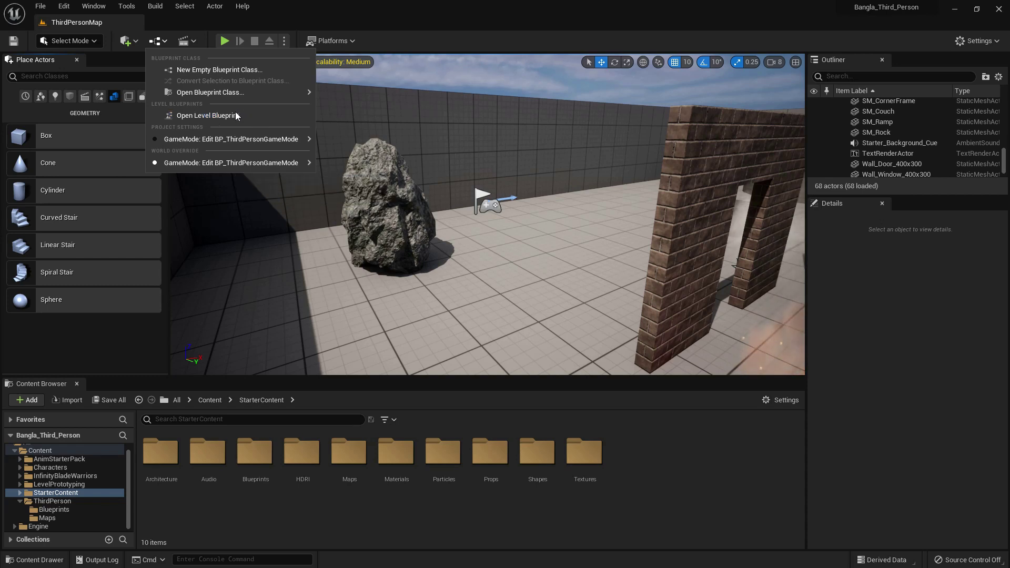
{"action": "mouse_move", "coordinate": [229, 142]}
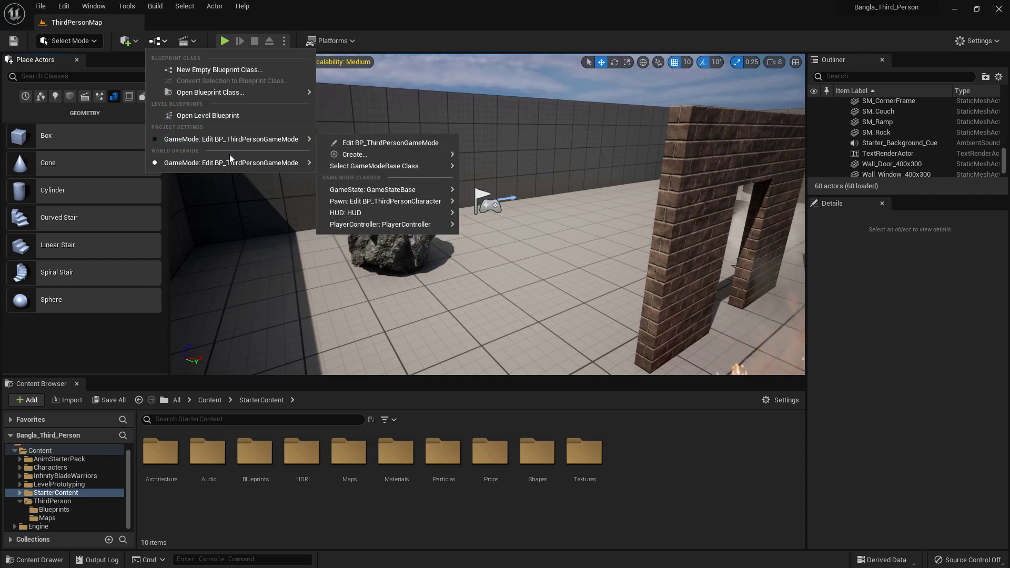
{"action": "mouse_move", "coordinate": [232, 163]}
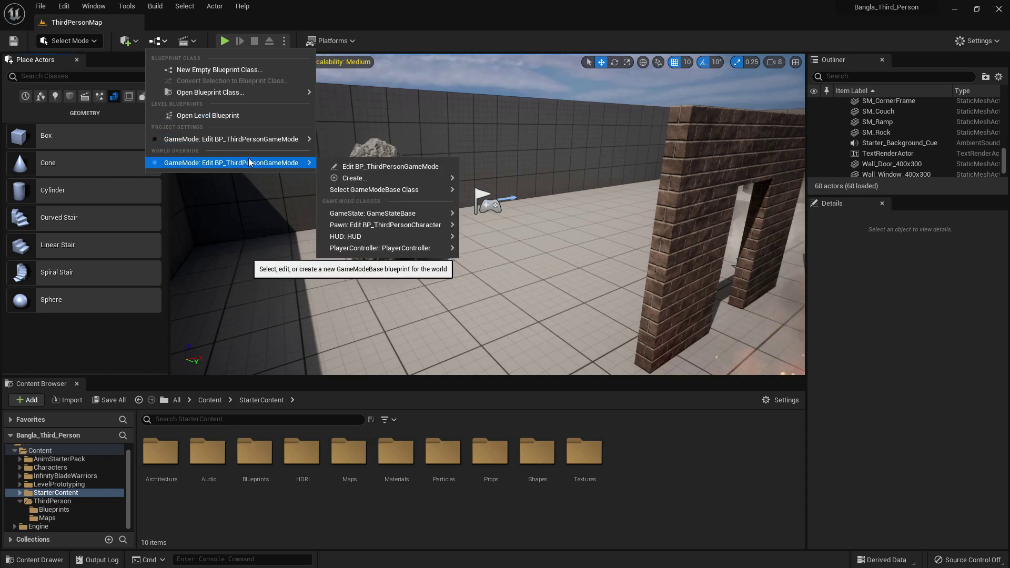
{"action": "mouse_move", "coordinate": [418, 229]}
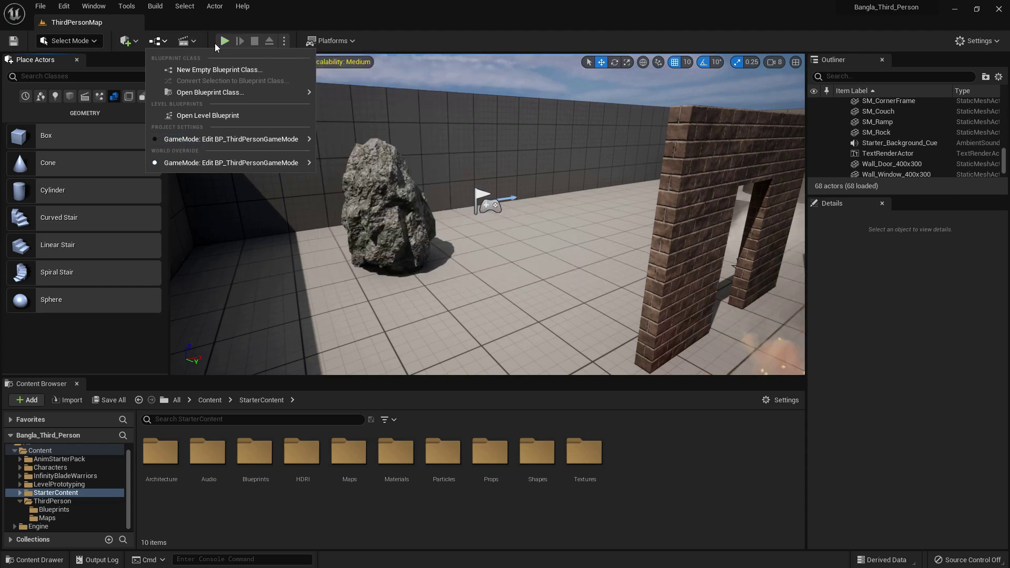
{"action": "left_click", "coordinate": [189, 42]}
{"action": "left_click", "coordinate": [189, 42]}
Open the Level Blueprint of ThirdPersonMap and dock its window as a tab beside the level
{"action": "left_click", "coordinate": [158, 41]}
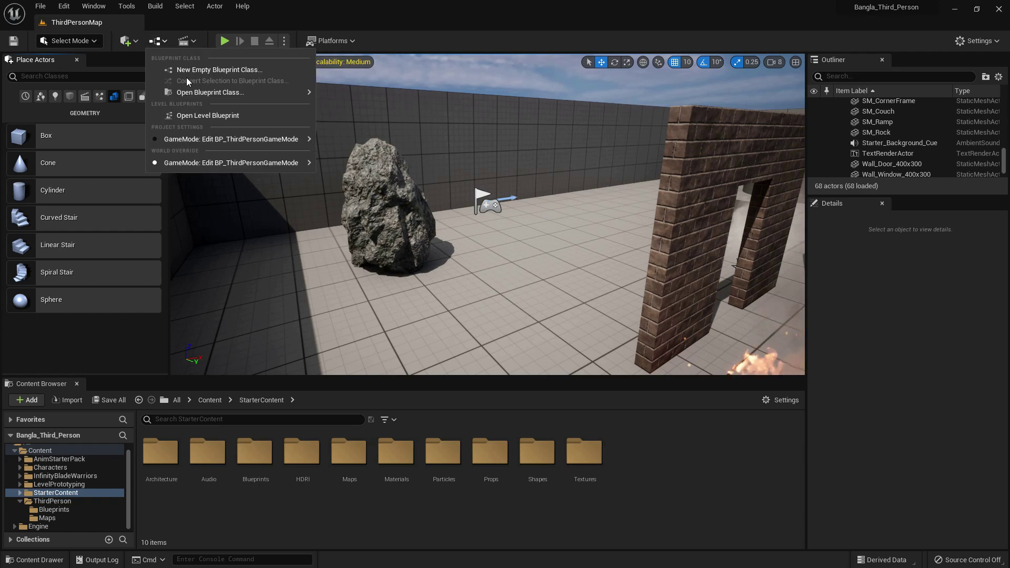
{"action": "left_click", "coordinate": [197, 114]}
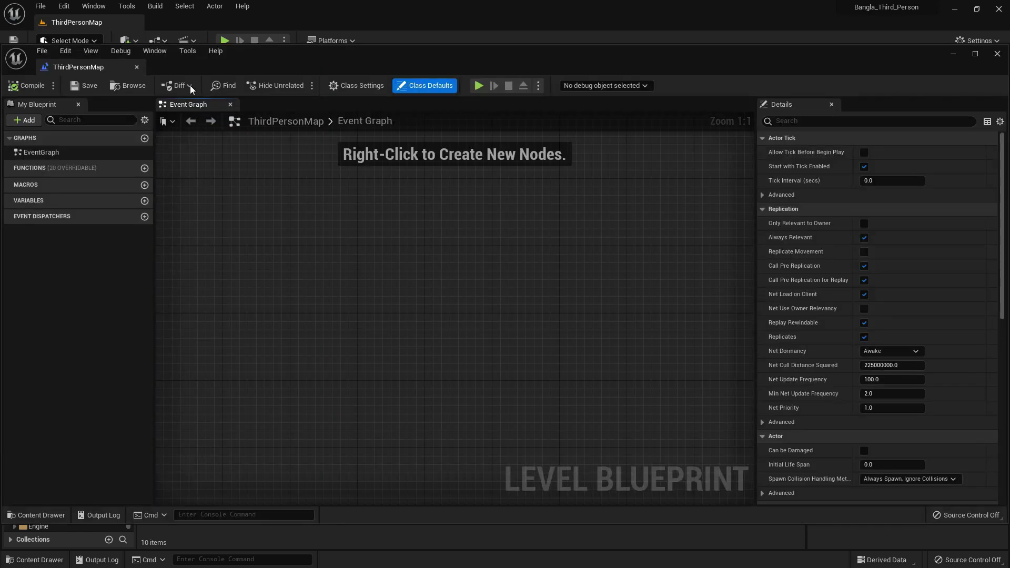
{"action": "left_click_drag", "start_coordinate": [78, 67], "coordinate": [233, 24]}
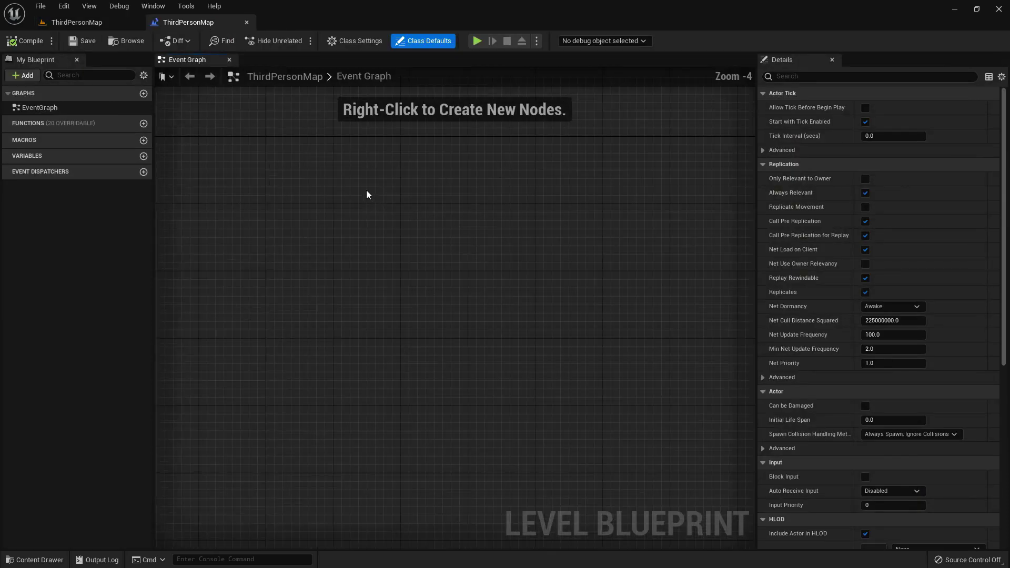
Add an Event BeginPlay node to the Event Graph and connect its execution output to a Print String node
{"action": "scroll", "coordinate": [373, 211], "scroll_direction": "up", "scroll_amount": 1}
{"action": "right_click", "coordinate": [288, 200]}
{"action": "type", "text": "event beg"}
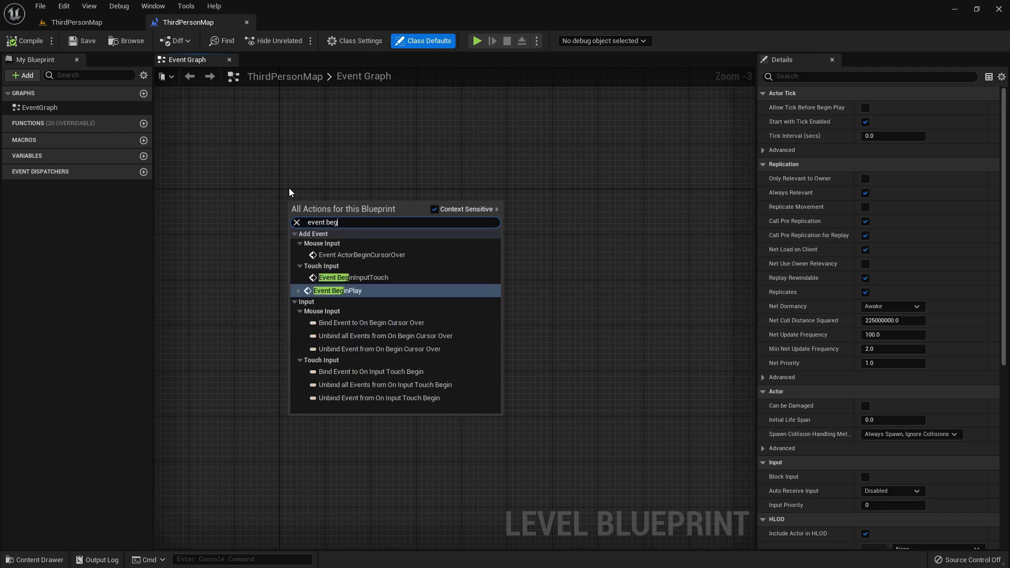
{"action": "type", "text": "in"}
{"action": "key", "text": "Return"}
{"action": "scroll", "coordinate": [303, 186], "scroll_direction": "up", "scroll_amount": 3}
{"action": "left_click_drag", "start_coordinate": [347, 227], "coordinate": [457, 229]}
{"action": "type", "text": "print"}
{"action": "key", "text": "Return"}
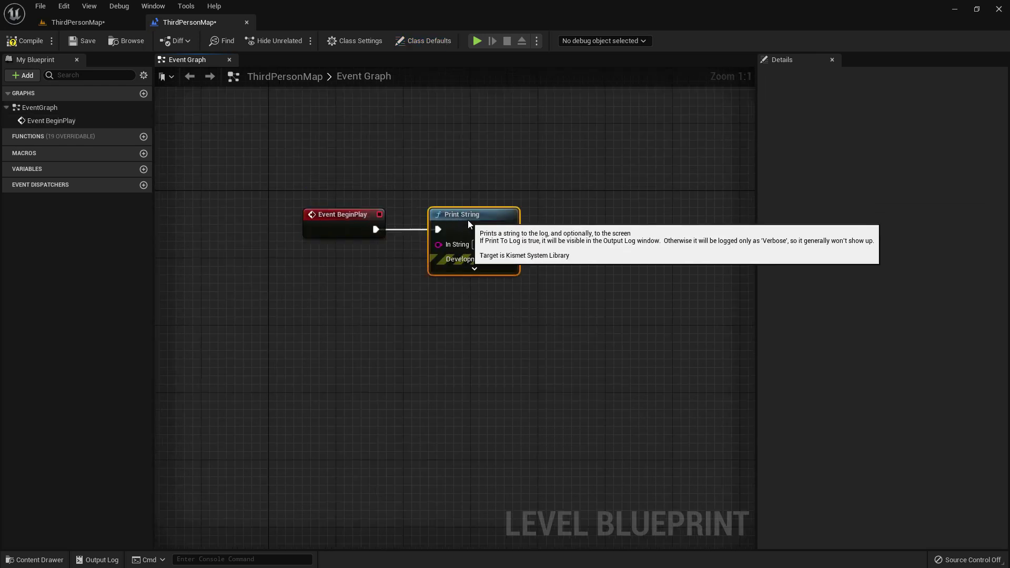
Set the Print String node's In String to "Welcome to tutorial"
{"action": "left_click", "coordinate": [482, 245]}
{"action": "type", "text": "Welcome to t"}
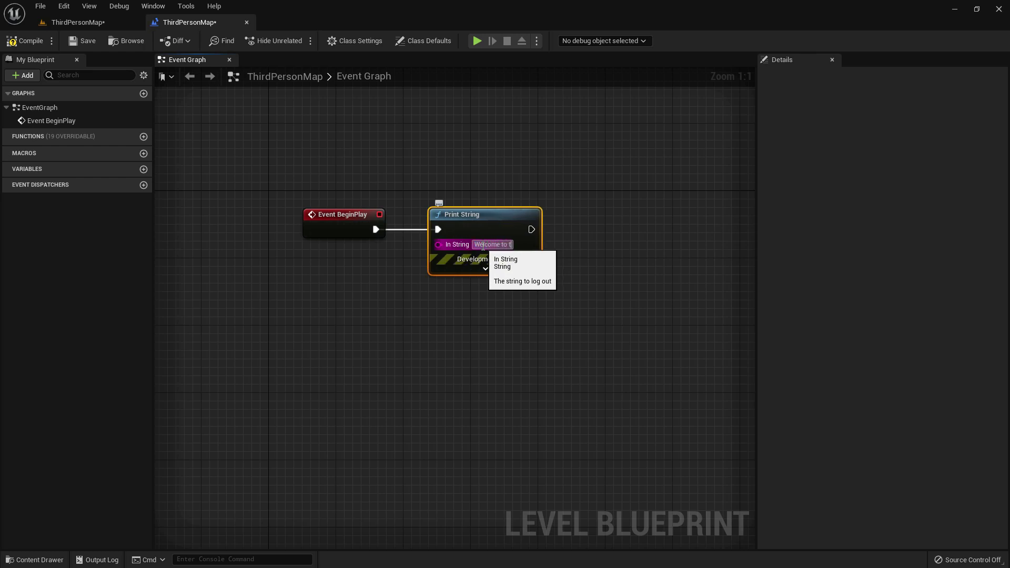
{"action": "type", "text": "he tut"}
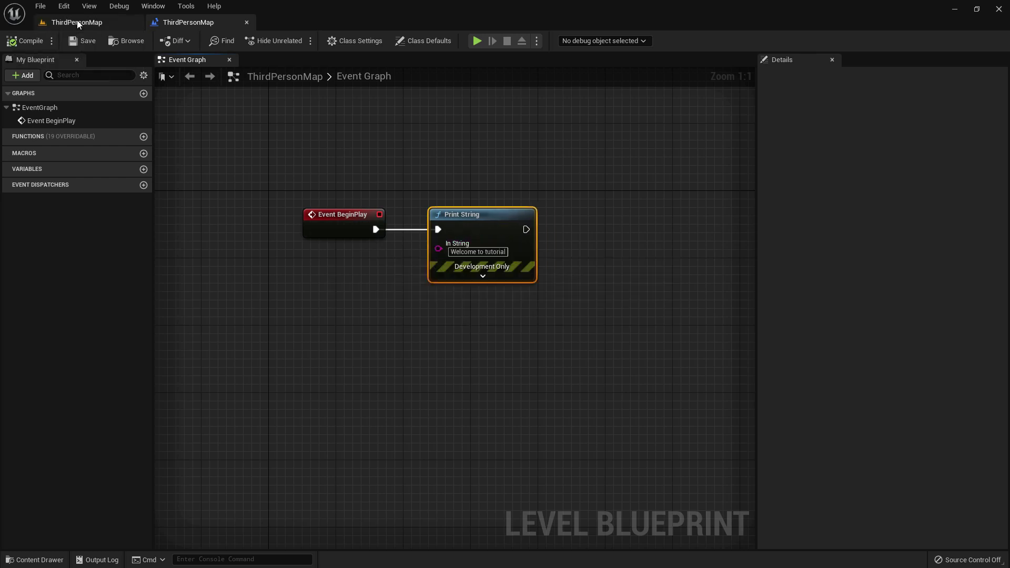
Play the level to test the welcome message, and stop the play session
{"action": "left_click", "coordinate": [71, 22]}
{"action": "left_click", "coordinate": [224, 41]}
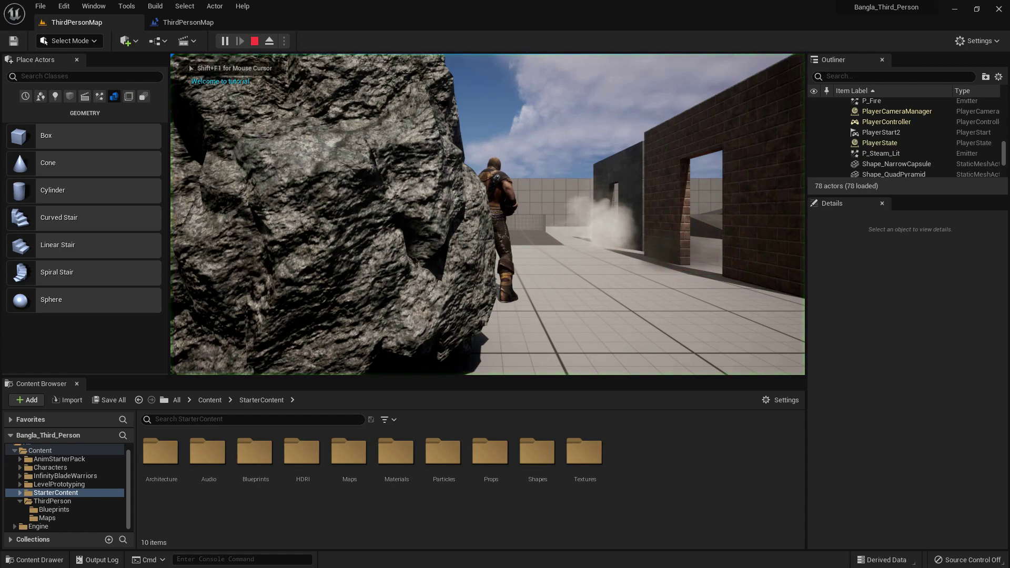
{"action": "key", "text": "Escape"}
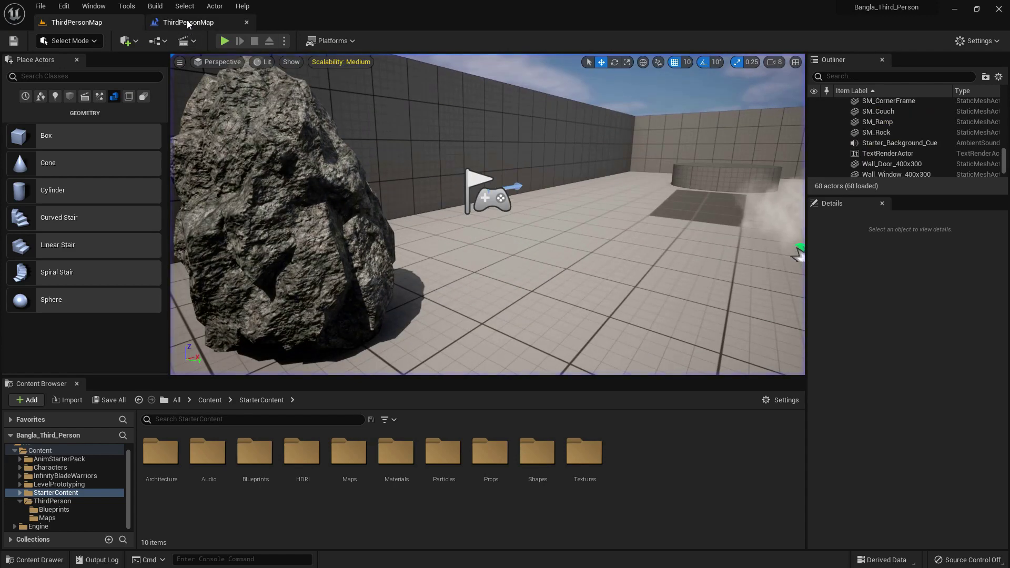
Expand the Print String node, set its Text Color to pink (linear hex FF1341FF), and save the Level Blueprint
{"action": "left_click", "coordinate": [187, 22]}
{"action": "left_click", "coordinate": [482, 276]}
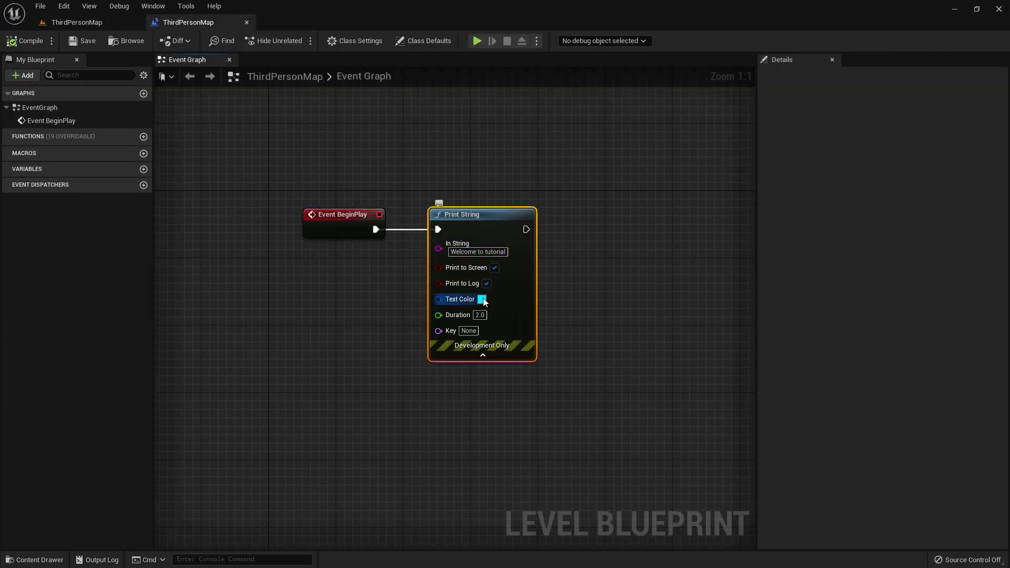
{"action": "left_click", "coordinate": [480, 299]}
{"action": "left_click_drag", "start_coordinate": [540, 361], "coordinate": [594, 370]}
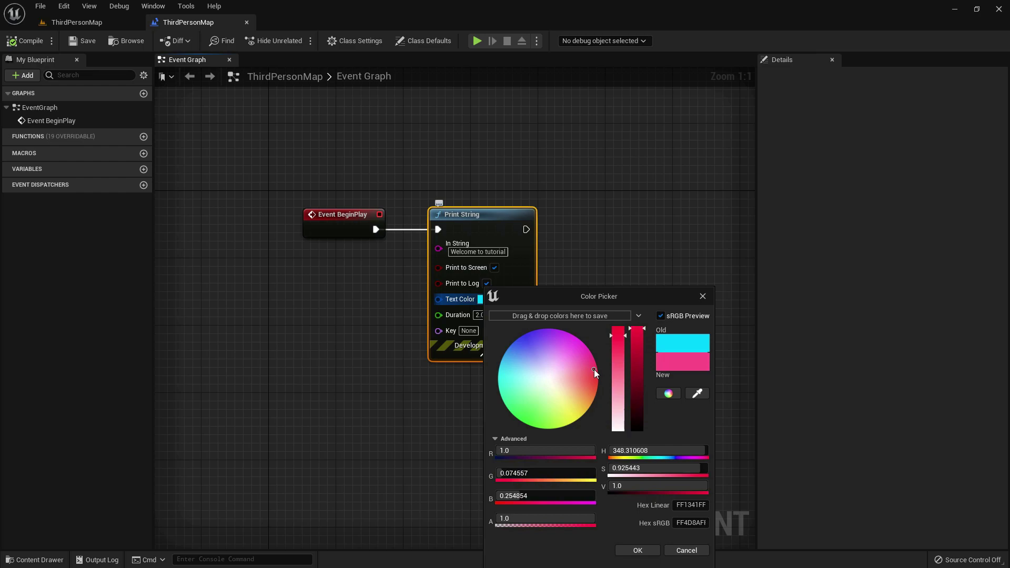
{"action": "left_click", "coordinate": [638, 550]}
{"action": "left_click", "coordinate": [82, 40]}
Play the level to check the message's text color, and end the play session
{"action": "left_click", "coordinate": [78, 22]}
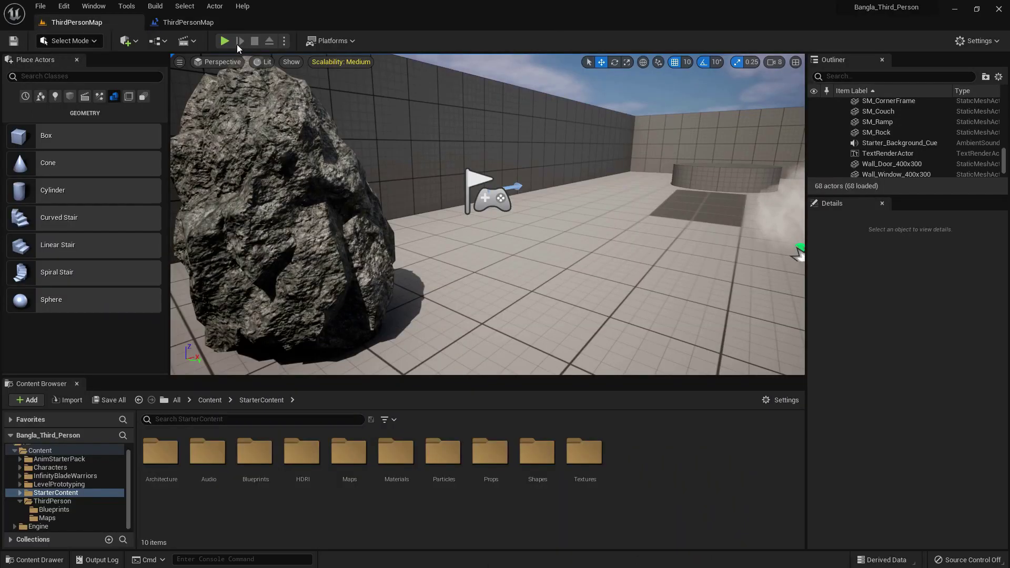
{"action": "left_click", "coordinate": [224, 40]}
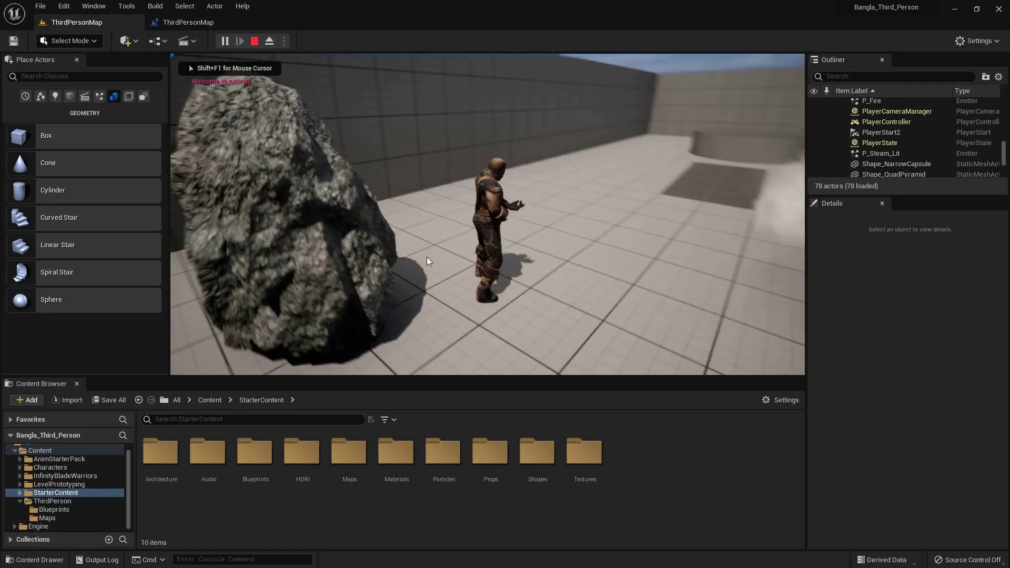
{"action": "key", "text": "Escape"}
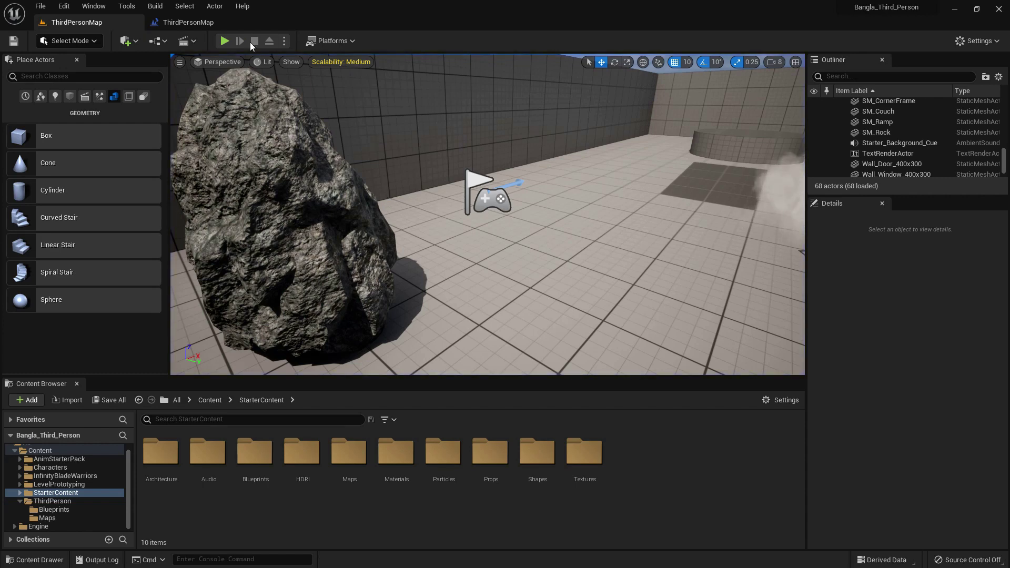
Collapse the extra options of the Print String node in the Level Blueprint
{"action": "left_click", "coordinate": [196, 21]}
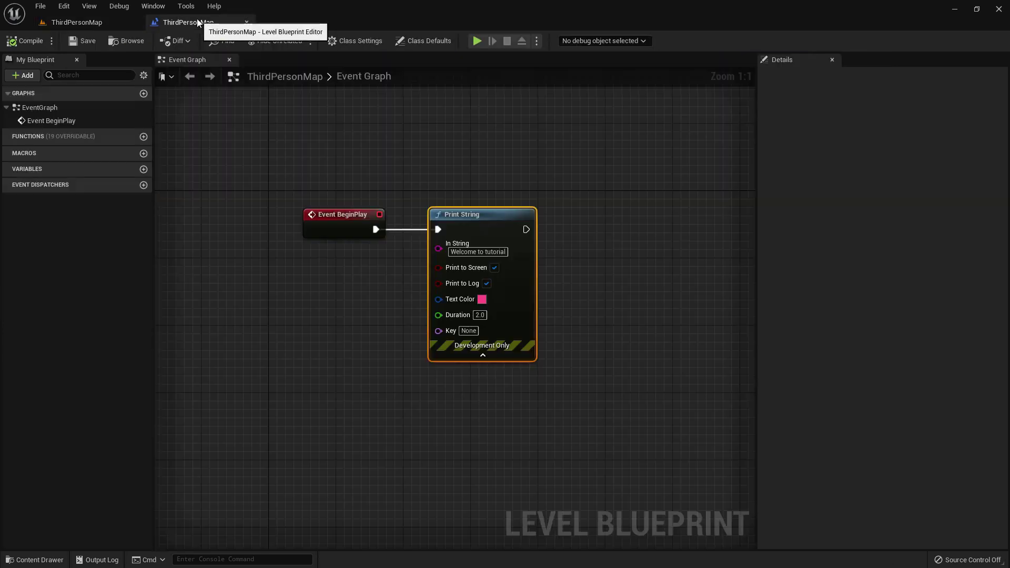
{"action": "left_click", "coordinate": [498, 358]}
{"action": "left_click", "coordinate": [396, 160]}
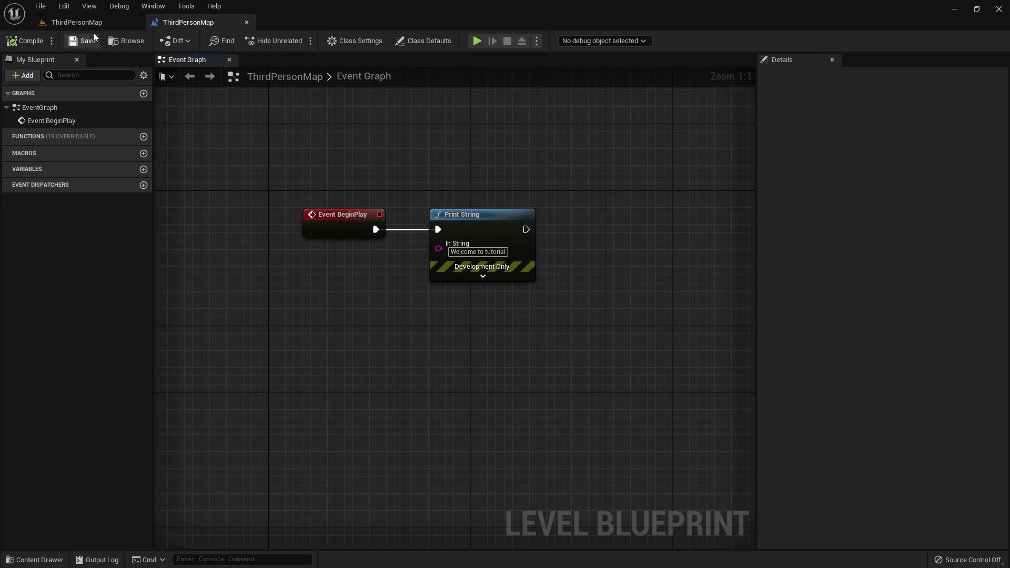
Return to the level and examine its cinematic sequence and Blueprint options
{"action": "left_click", "coordinate": [122, 24]}
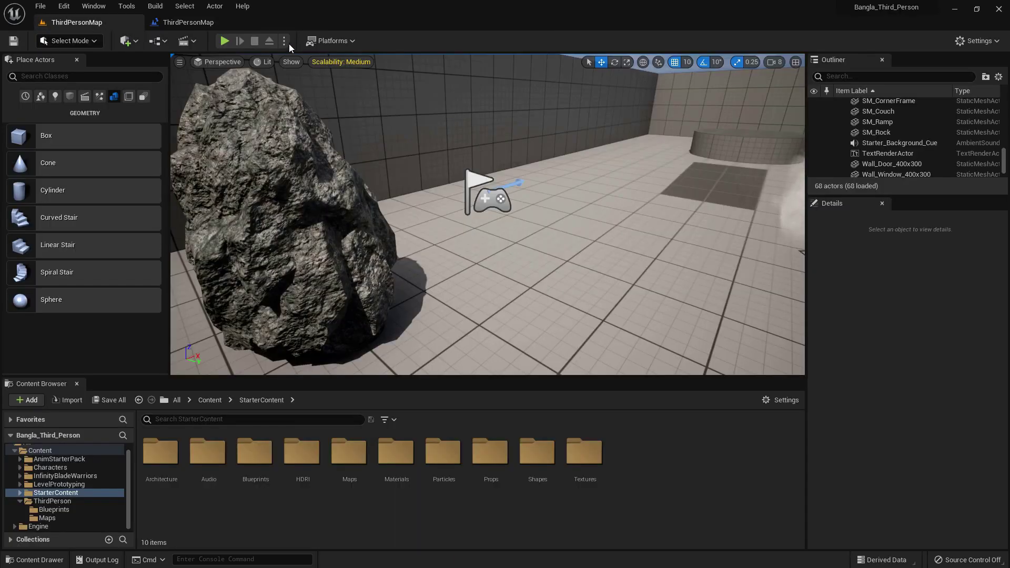
{"action": "left_click", "coordinate": [191, 42]}
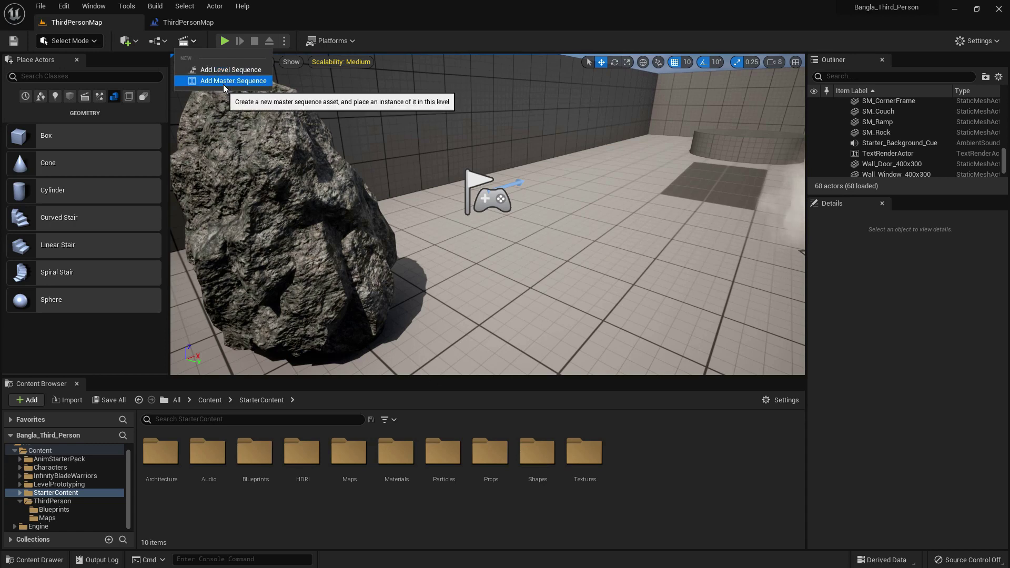
{"action": "left_click", "coordinate": [160, 42]}
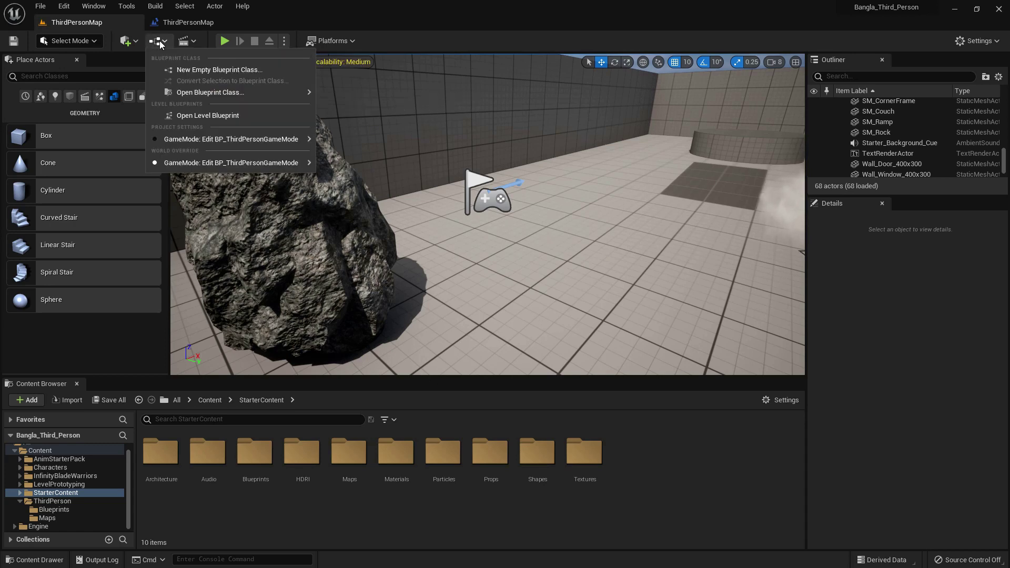
{"action": "left_click", "coordinate": [306, 24]}
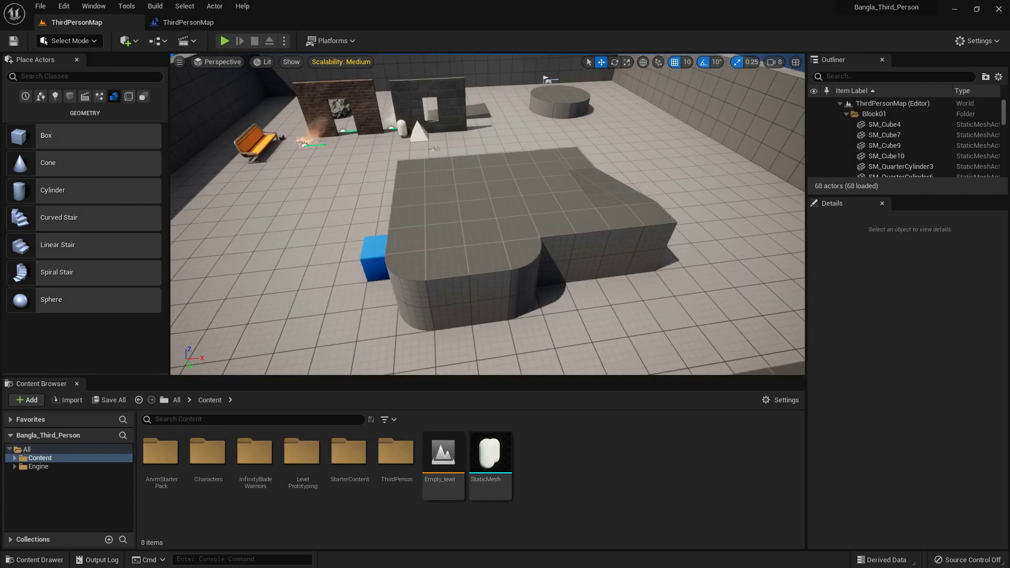
Switch to the Epic Games Launcher's Unreal Engine library and filter the projects by "bangla"
{"action": "left_click_drag", "start_coordinate": [1009, 191], "coordinate": [517, 191]}
{"action": "left_click", "coordinate": [785, 191]}
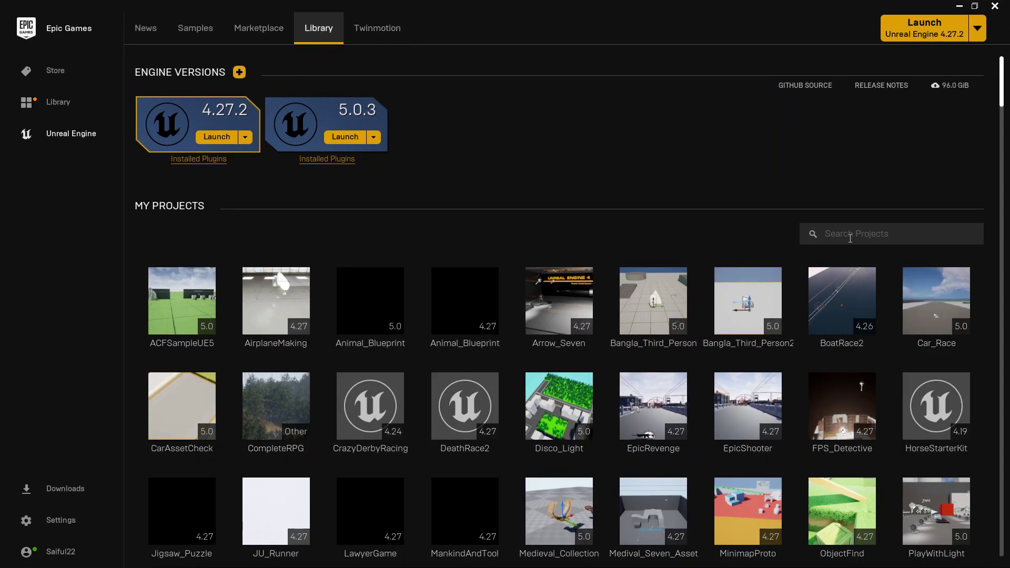
{"action": "left_click", "coordinate": [959, 6]}
{"action": "mouse_move", "coordinate": [882, 11]}
{"action": "left_click", "coordinate": [845, 232]}
{"action": "type", "text": "bangla"}
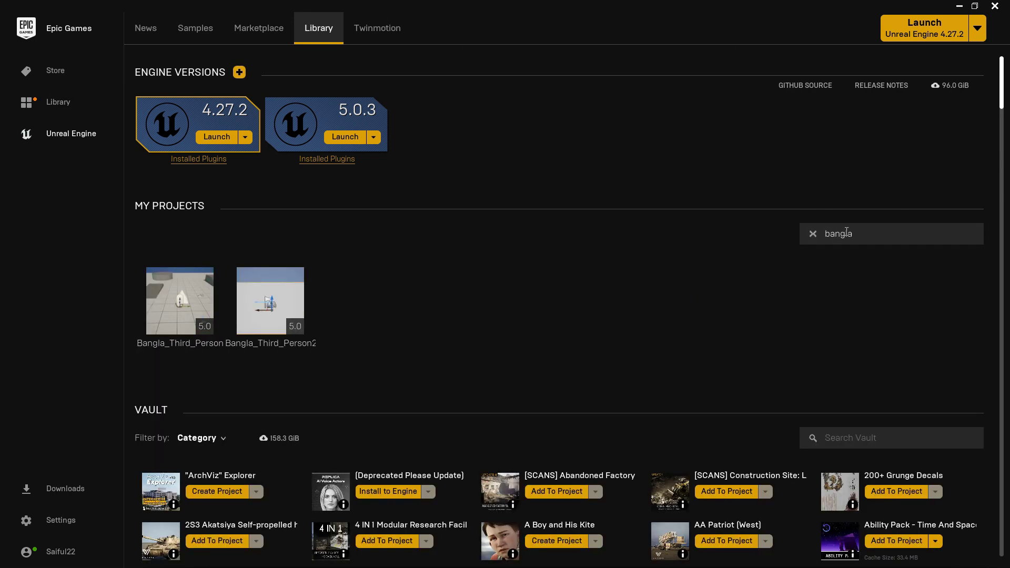
Examine the context options of the Bangla_Third_Person project, dismiss them, and close the launcher
{"action": "left_click", "coordinate": [173, 305]}
{"action": "right_click", "coordinate": [178, 303]}
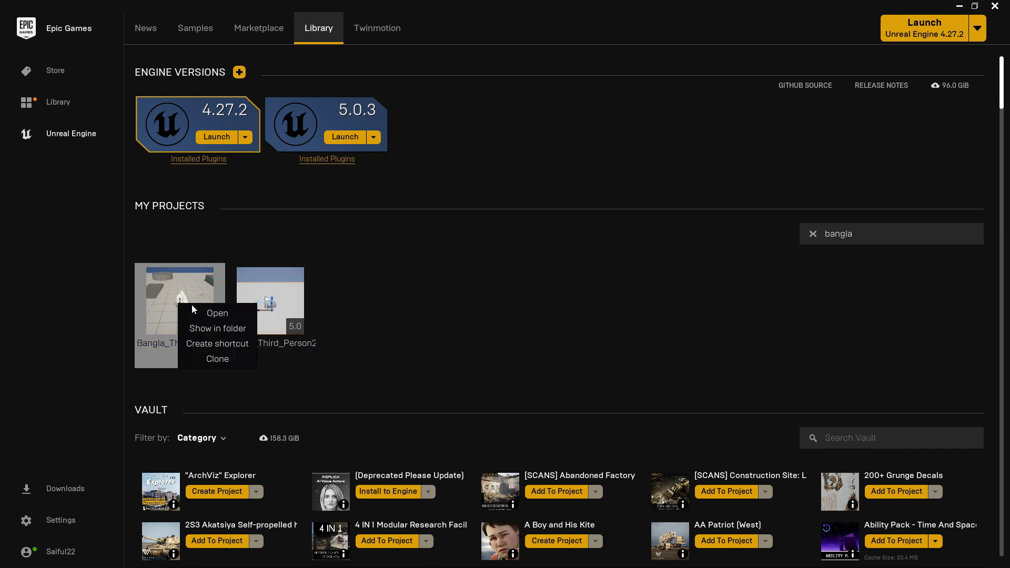
{"action": "left_click", "coordinate": [444, 299]}
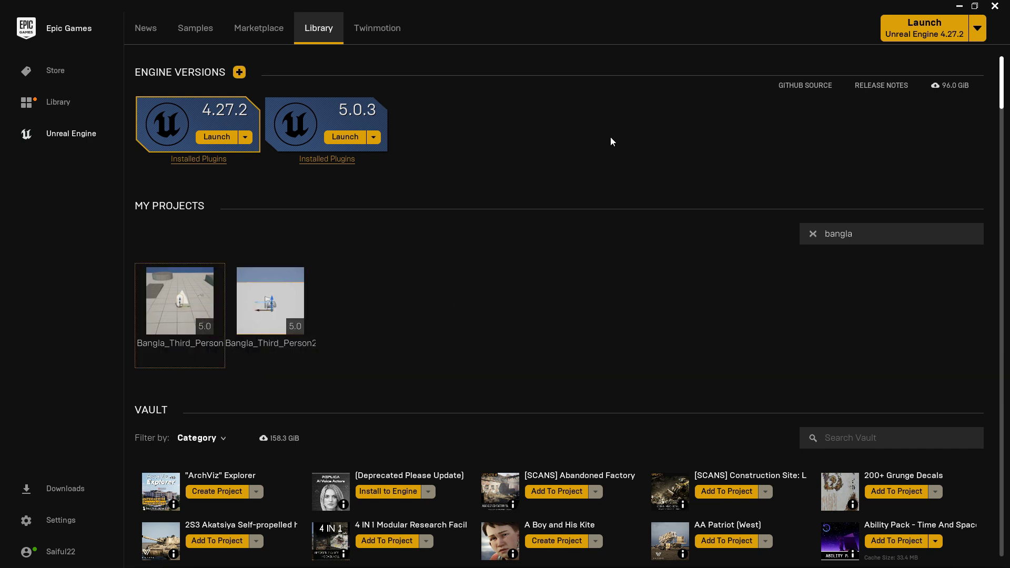
{"action": "left_click", "coordinate": [993, 7]}
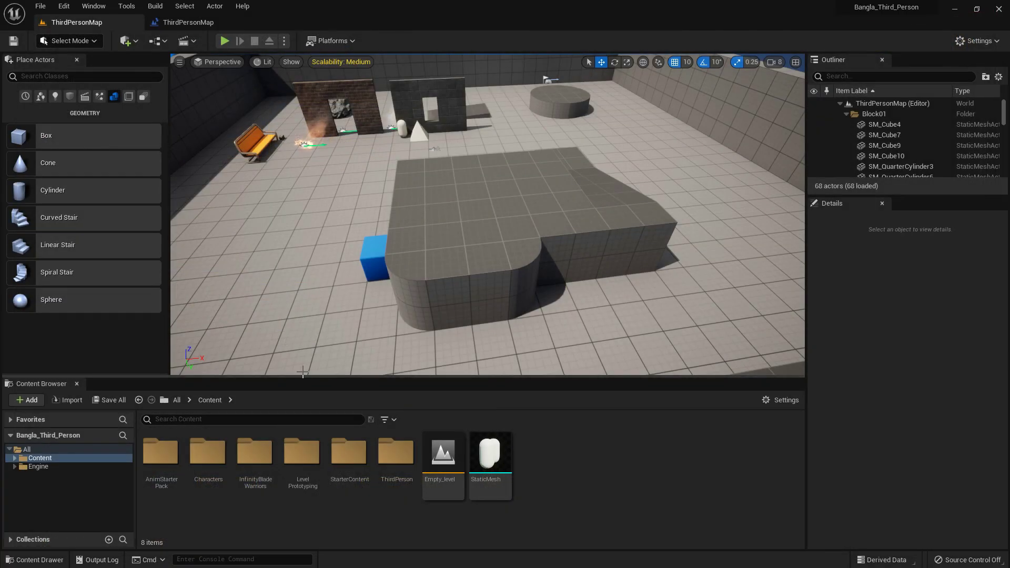
Look up existing projects in the Open Project dialog with the filter "bangla", and close the dialog without opening one
{"action": "left_click", "coordinate": [39, 6]}
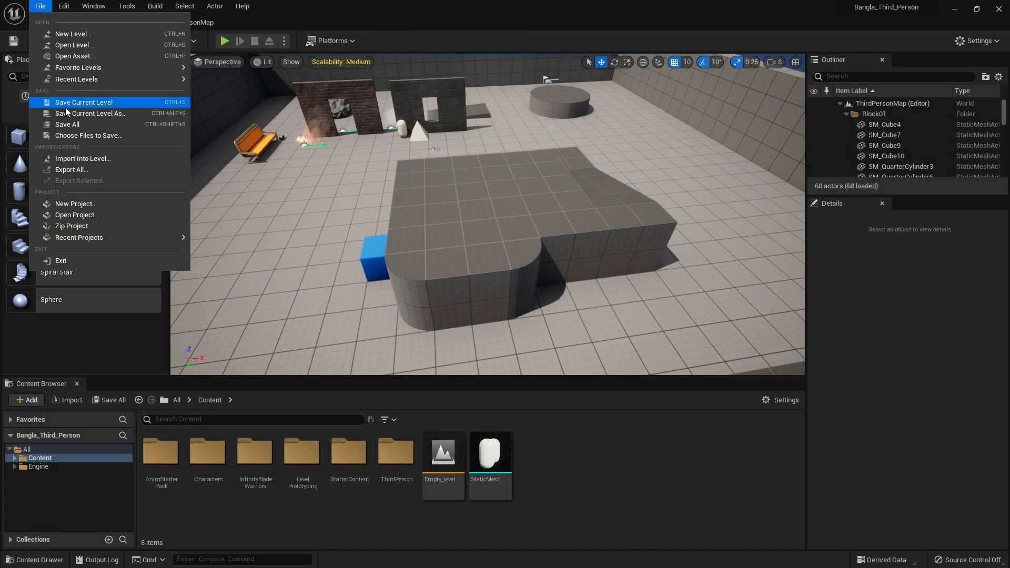
{"action": "left_click", "coordinate": [91, 215]}
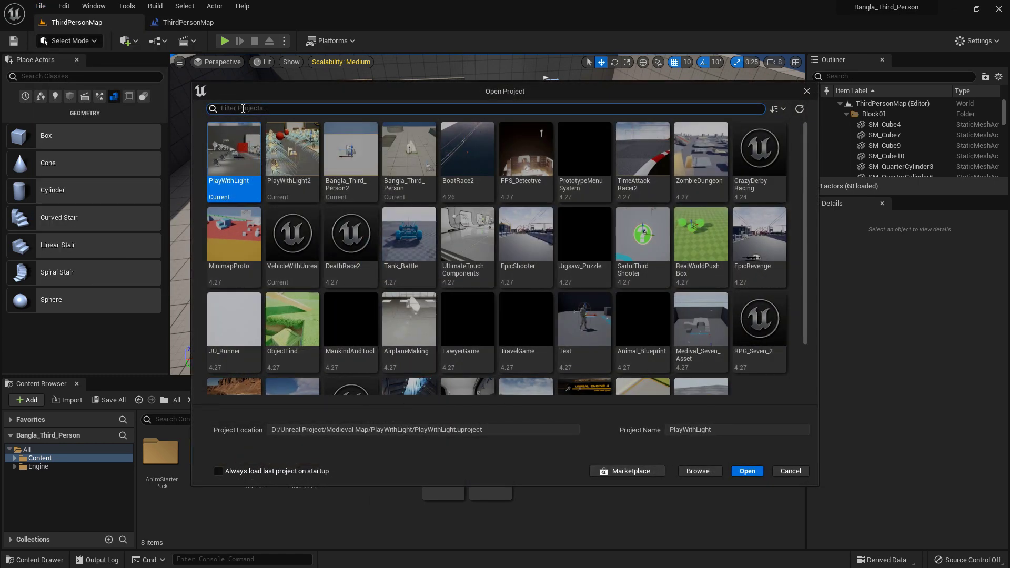
{"action": "left_click", "coordinate": [242, 108]}
{"action": "type", "text": "bangla"}
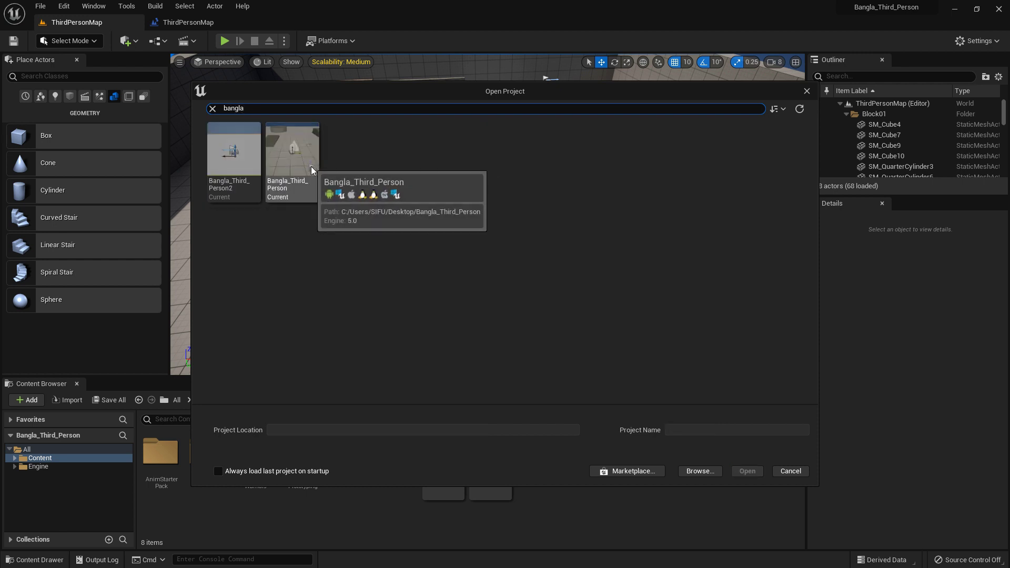
{"action": "left_click", "coordinate": [808, 92]}
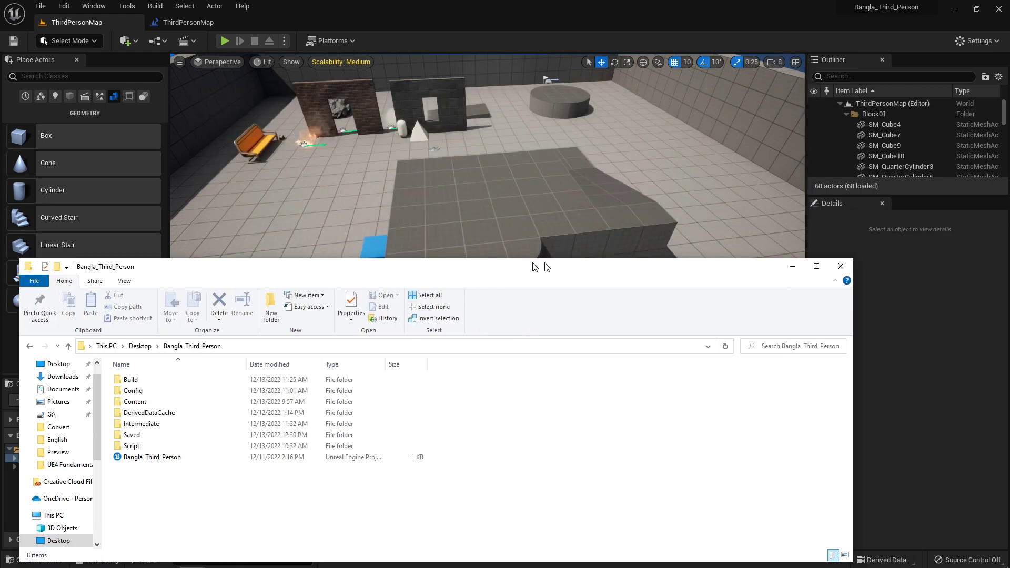
Switch to File Explorer, maximize the Bangla_Third_Person folder, show its contents as large icons, and select the Unreal project file
{"action": "left_click_drag", "start_coordinate": [544, 265], "coordinate": [481, 243]}
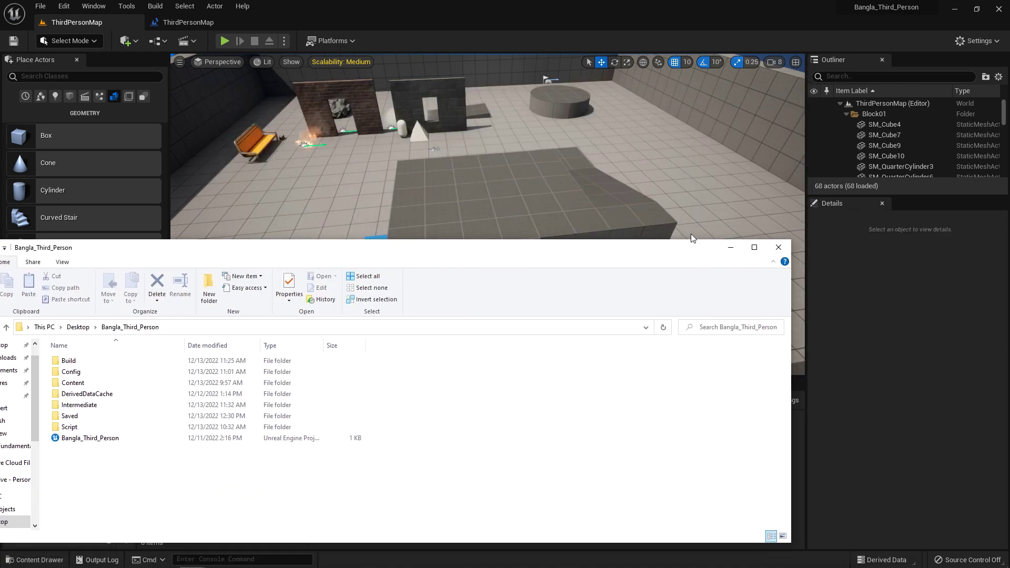
{"action": "left_click", "coordinate": [753, 249]}
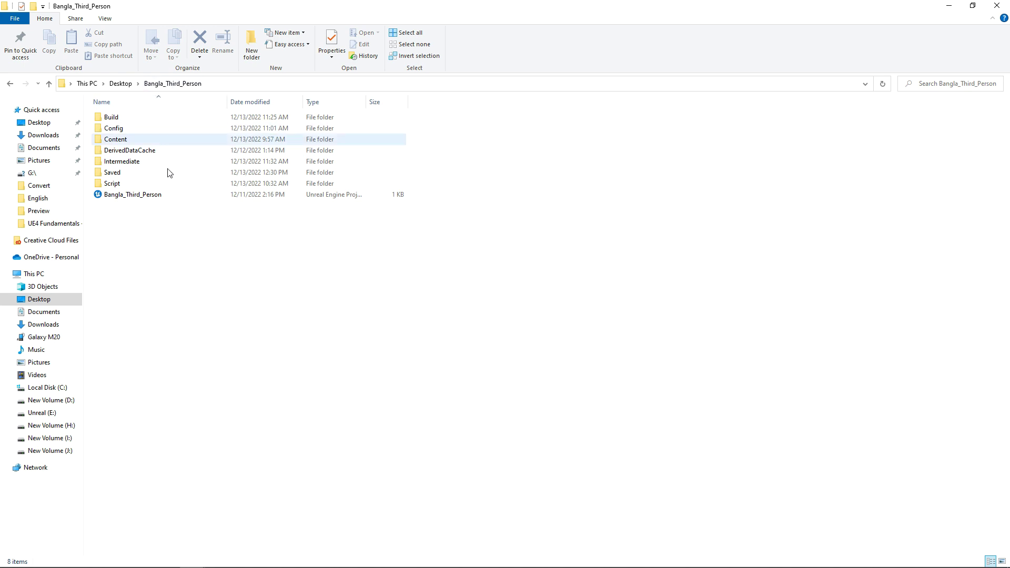
{"action": "left_click", "coordinate": [1002, 562]}
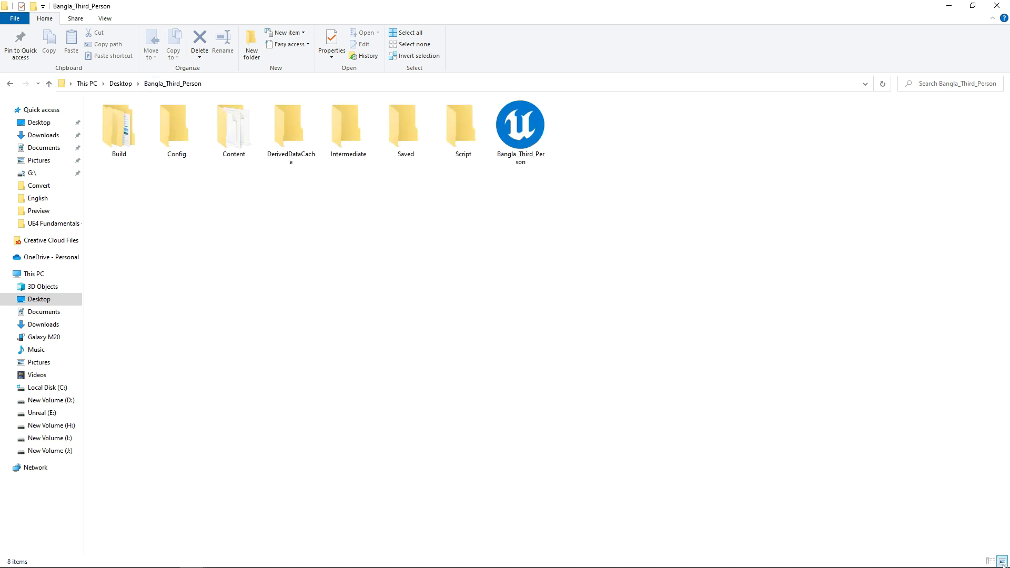
{"action": "left_click", "coordinate": [504, 141]}
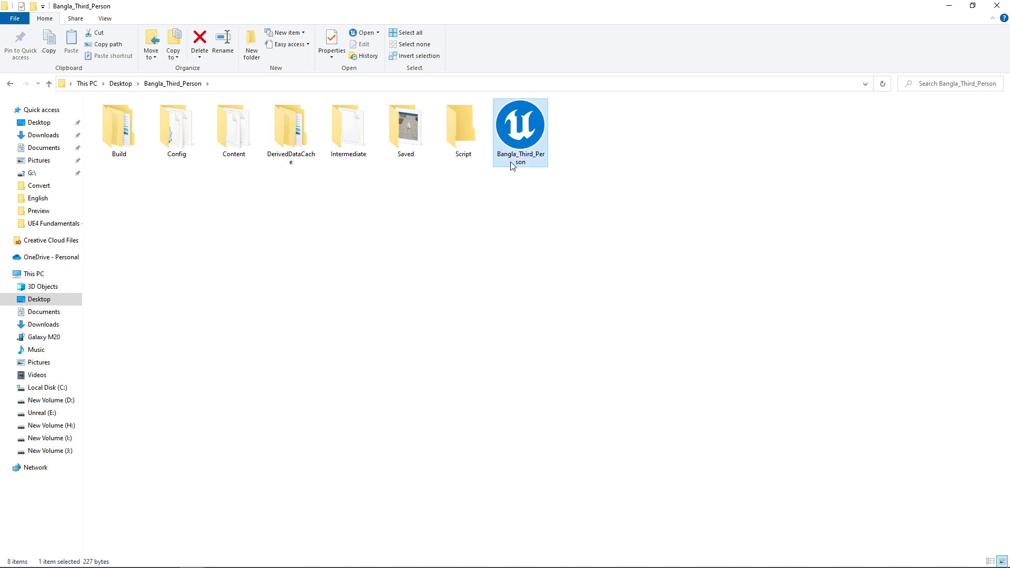
Examine the Switch Unreal Engine version option for the Bangla_Third_Person project file and cancel it without changing the version
{"action": "right_click", "coordinate": [517, 151]}
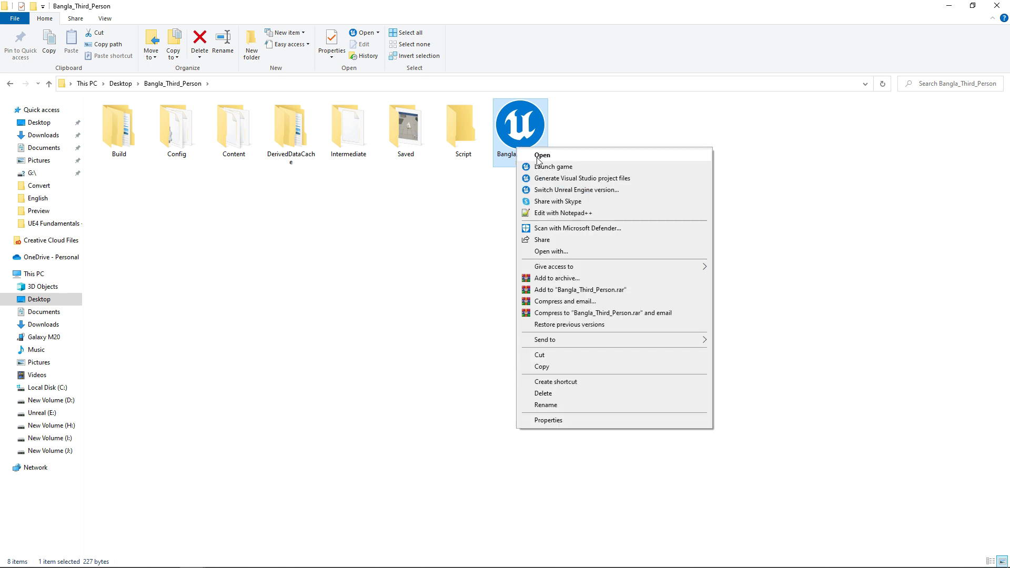
{"action": "left_click", "coordinate": [555, 191]}
{"action": "left_click", "coordinate": [451, 282]}
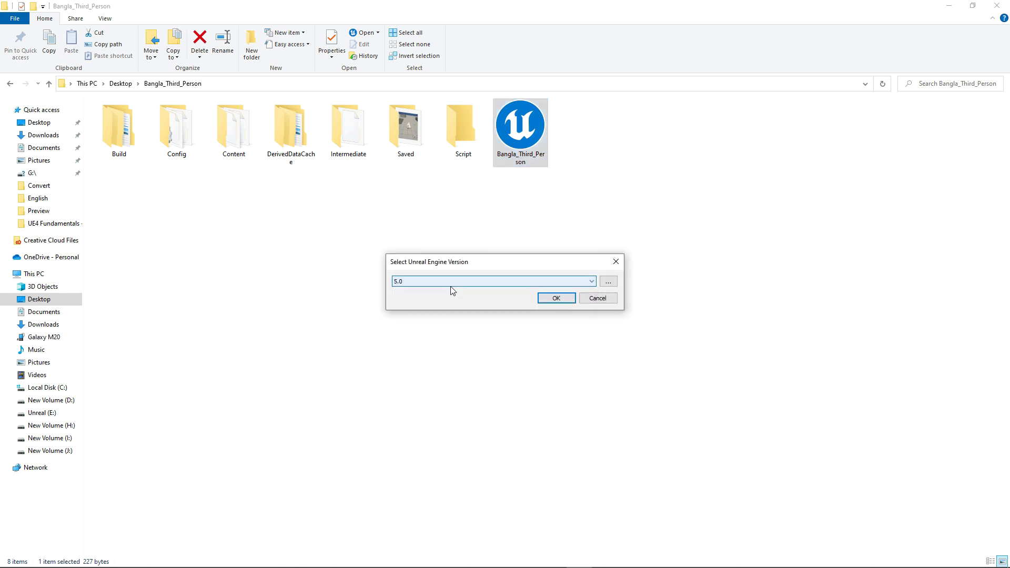
{"action": "left_click", "coordinate": [451, 287]}
{"action": "left_click", "coordinate": [456, 287]}
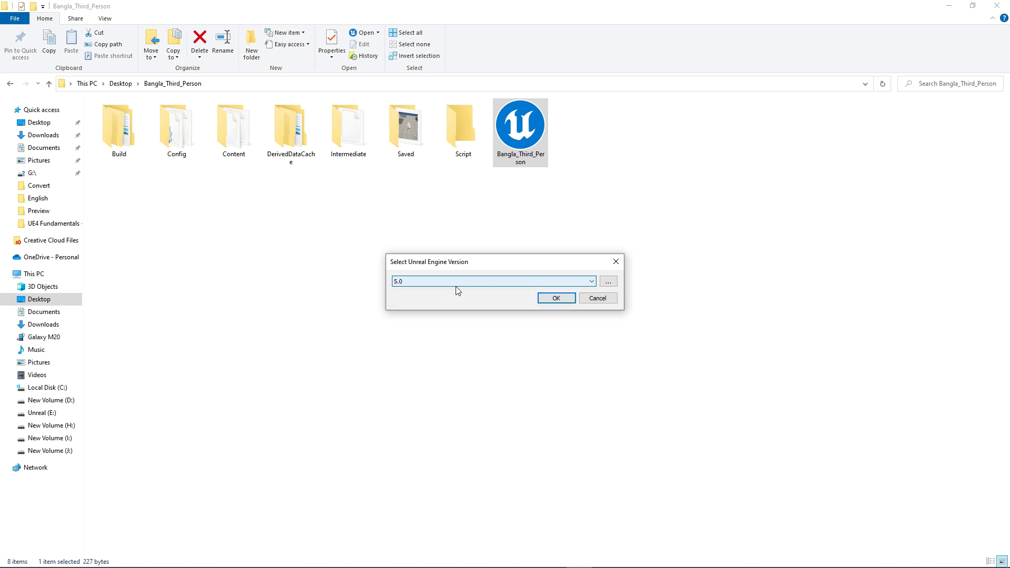
{"action": "left_click", "coordinate": [588, 299]}
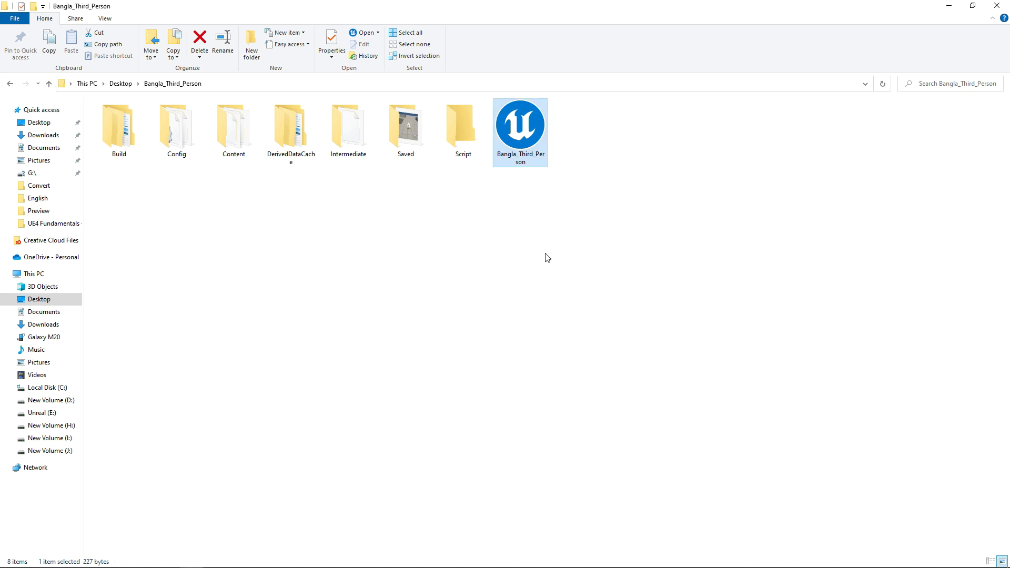
{"action": "left_click", "coordinate": [512, 218]}
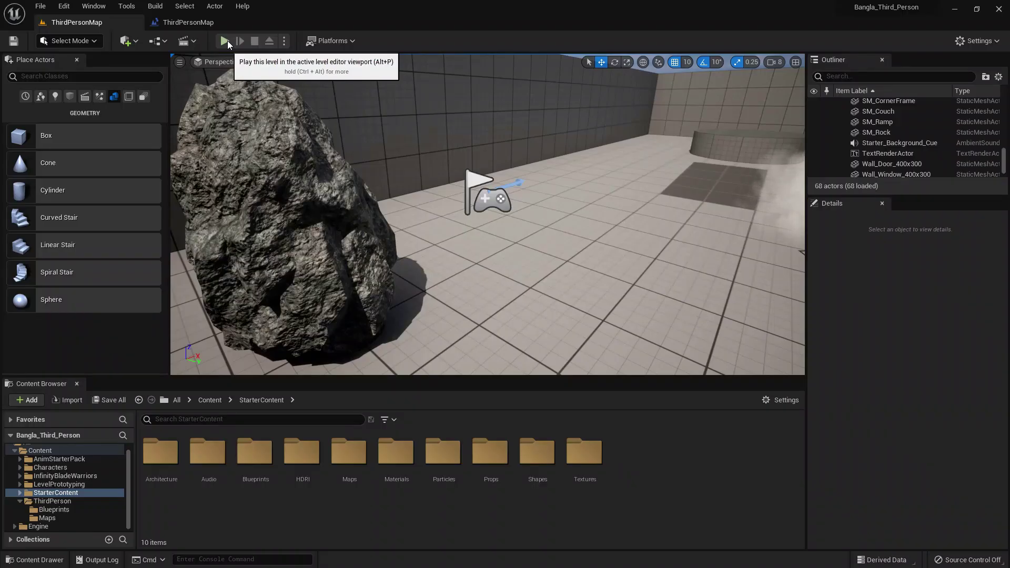
Play and stop the level in the viewport, and do the same in a New Editor Window (PIE)
{"action": "left_click", "coordinate": [225, 41]}
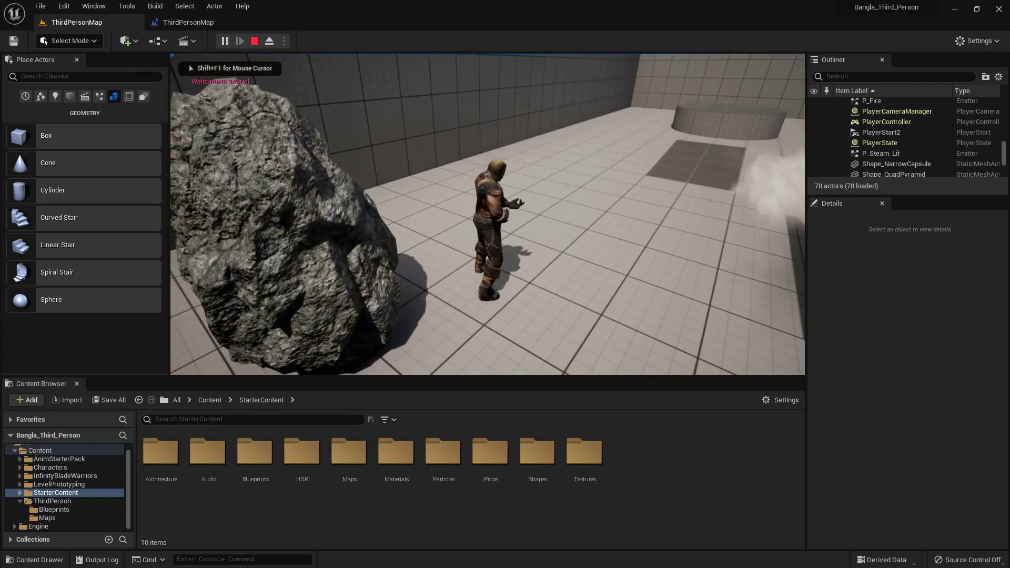
{"action": "key", "text": "Escape"}
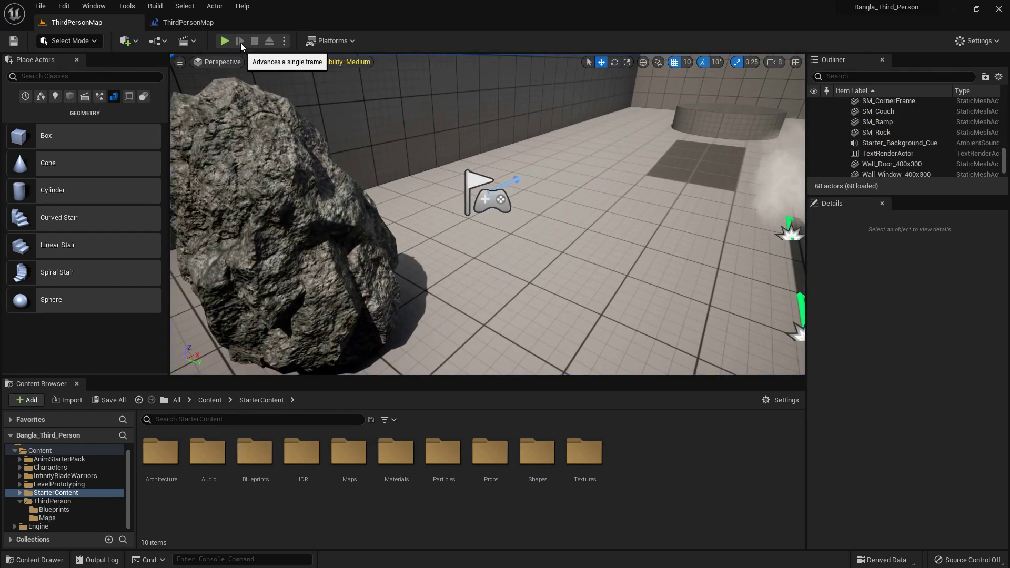
{"action": "left_click", "coordinate": [285, 41]}
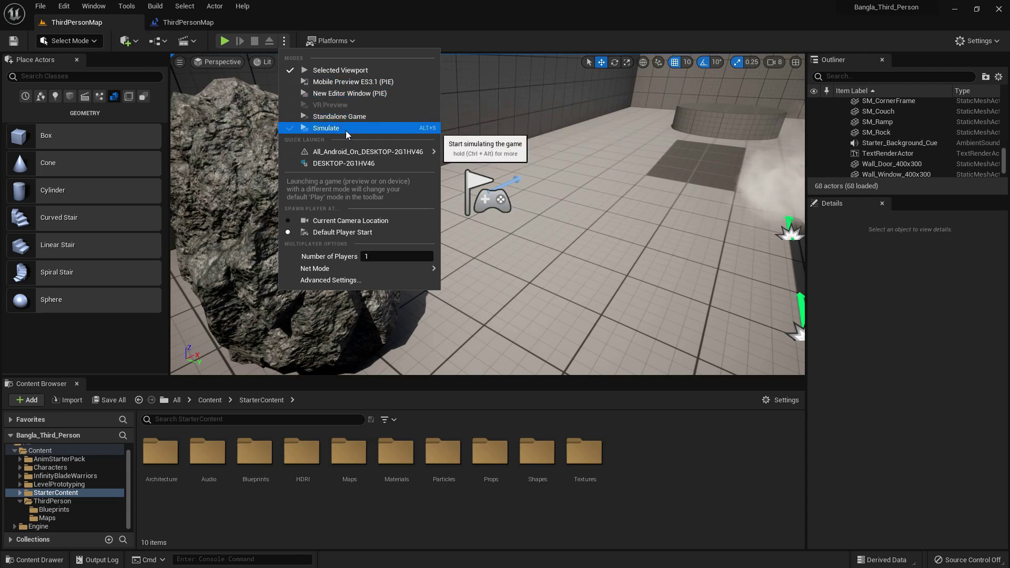
{"action": "left_click", "coordinate": [363, 93]}
{"action": "left_click_drag", "start_coordinate": [379, 98], "coordinate": [531, 54]}
{"action": "left_click", "coordinate": [657, 229]}
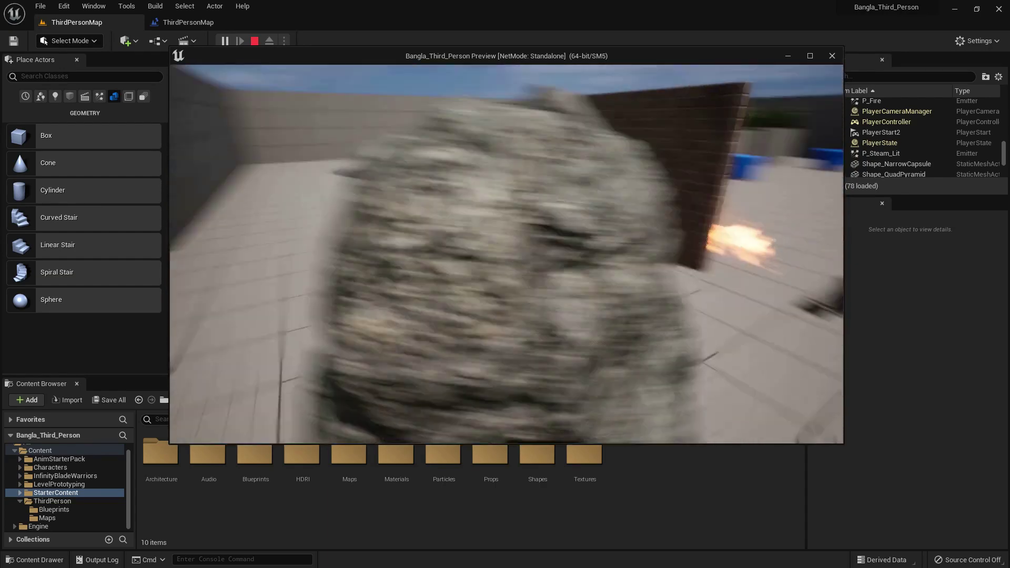
{"action": "key", "text": "Escape"}
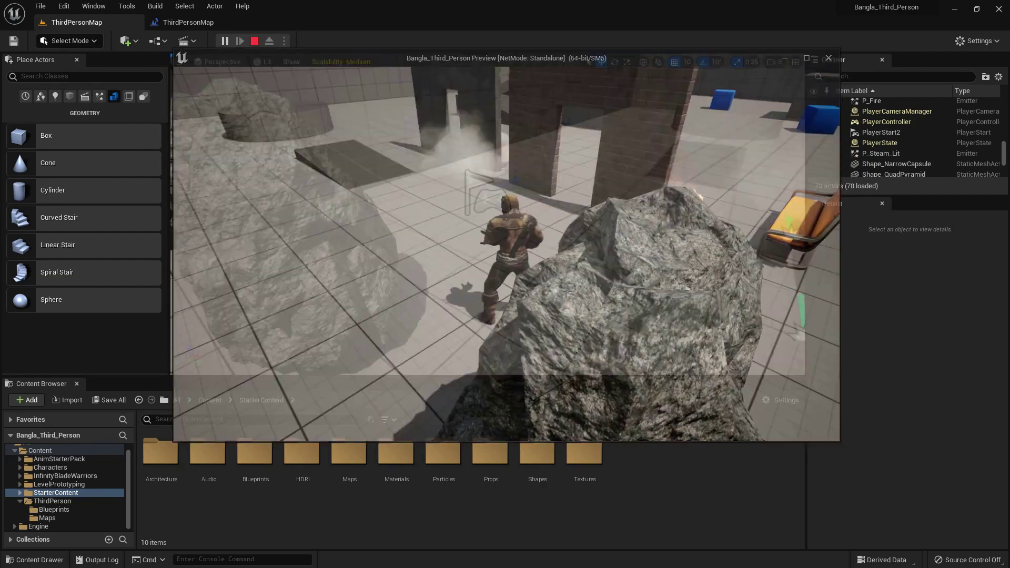
{"action": "scroll", "coordinate": [640, 223], "scroll_direction": "down", "scroll_amount": 3}
{"action": "middle_click_drag", "start_coordinate": [640, 223], "coordinate": [747, 263]}
Run the level in Simulate mode, look around the scene, and stop the simulation
{"action": "left_click", "coordinate": [284, 40]}
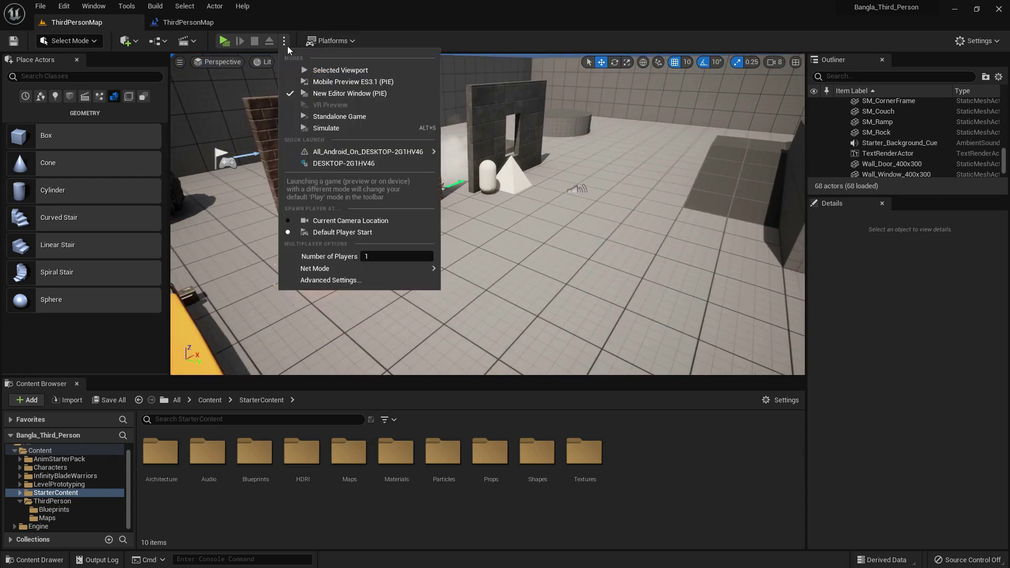
{"action": "left_click", "coordinate": [326, 129]}
{"action": "right_click_drag", "start_coordinate": [325, 126], "coordinate": [305, 128]}
{"action": "key", "text": "a"}
{"action": "key", "text": "s"}
{"action": "key", "text": "d"}
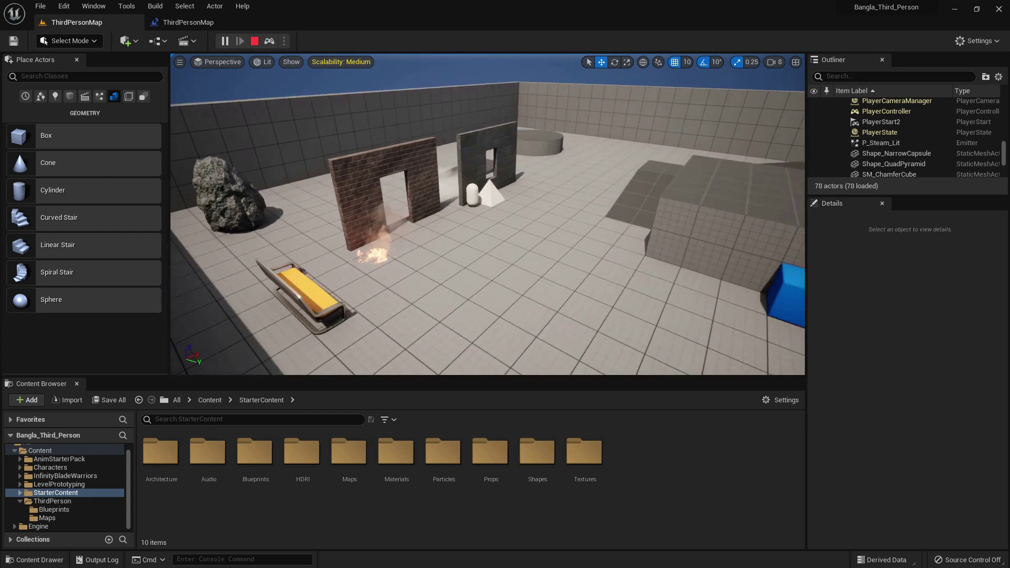
{"action": "key", "text": "w"}
{"action": "scroll", "coordinate": [370, 190], "scroll_direction": "down", "scroll_amount": 1}
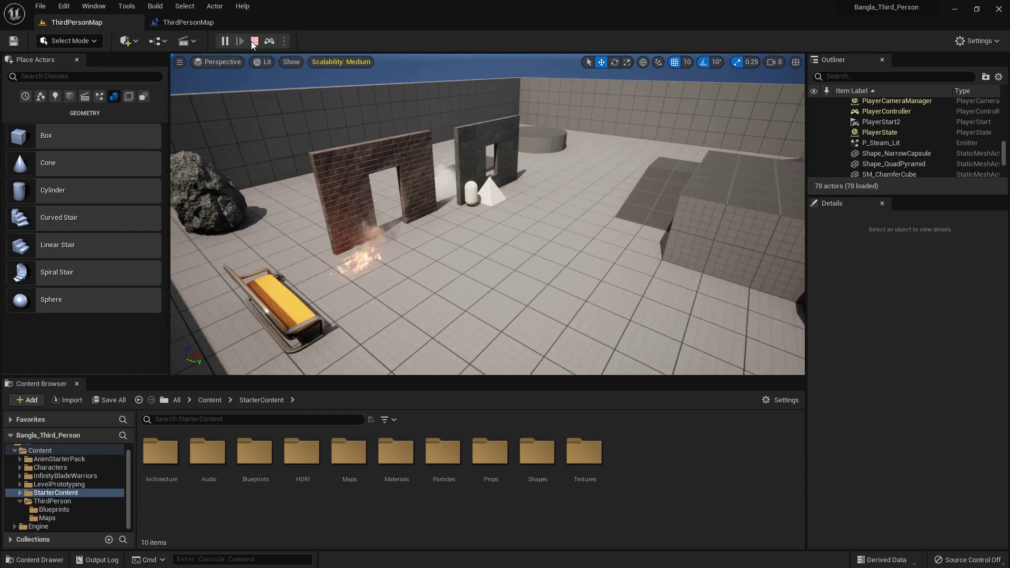
{"action": "left_click", "coordinate": [254, 41]}
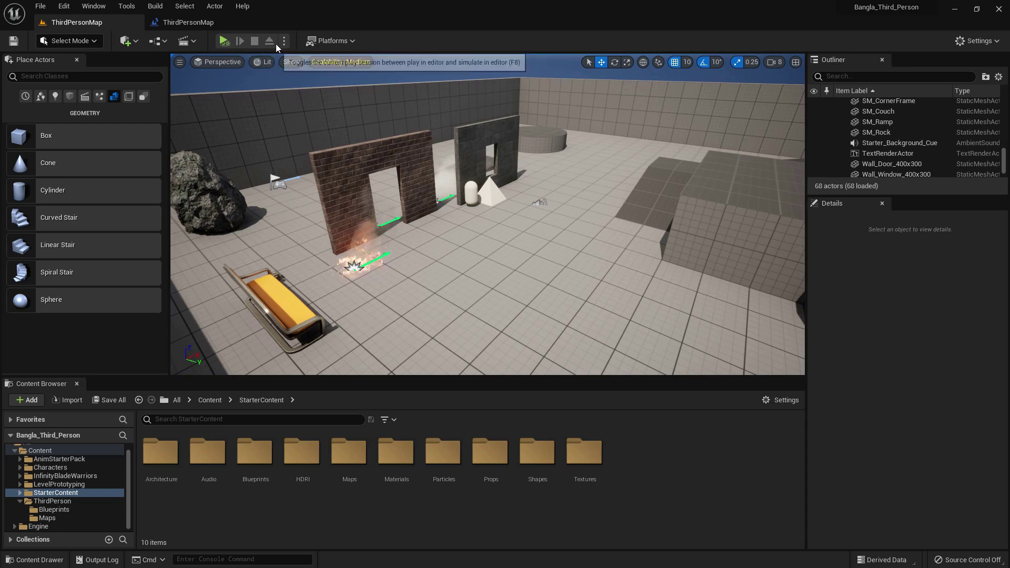
Simulate the level again, select the brick wall Wall_Door_400x300 while it runs, and stop the simulation
{"action": "left_click", "coordinate": [228, 42]}
{"action": "left_click", "coordinate": [341, 184]}
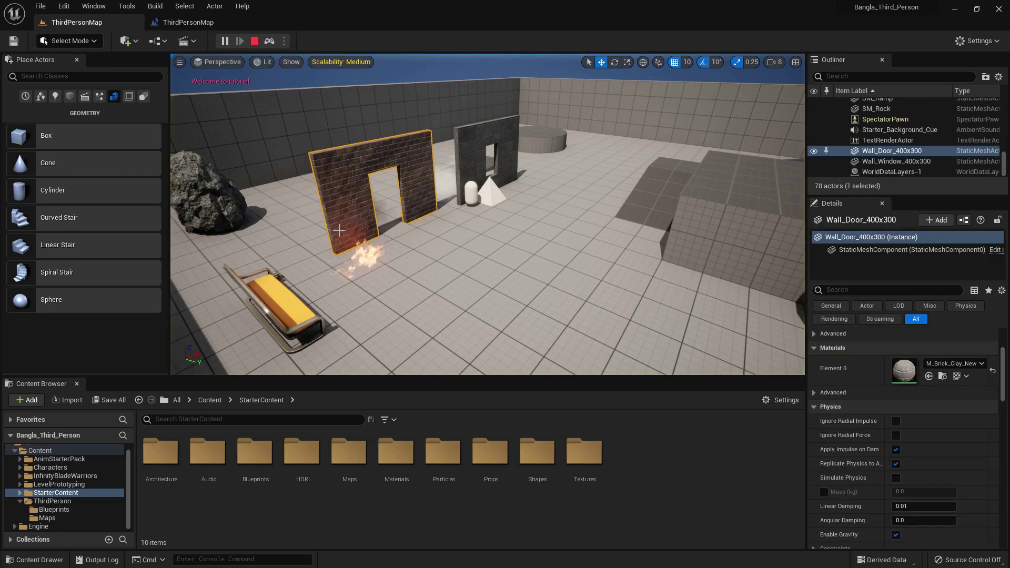
{"action": "key", "text": "Escape"}
Set the play mode back to Selected Viewport, run the level, and stop it
{"action": "left_click", "coordinate": [284, 41]}
{"action": "left_click", "coordinate": [310, 69]}
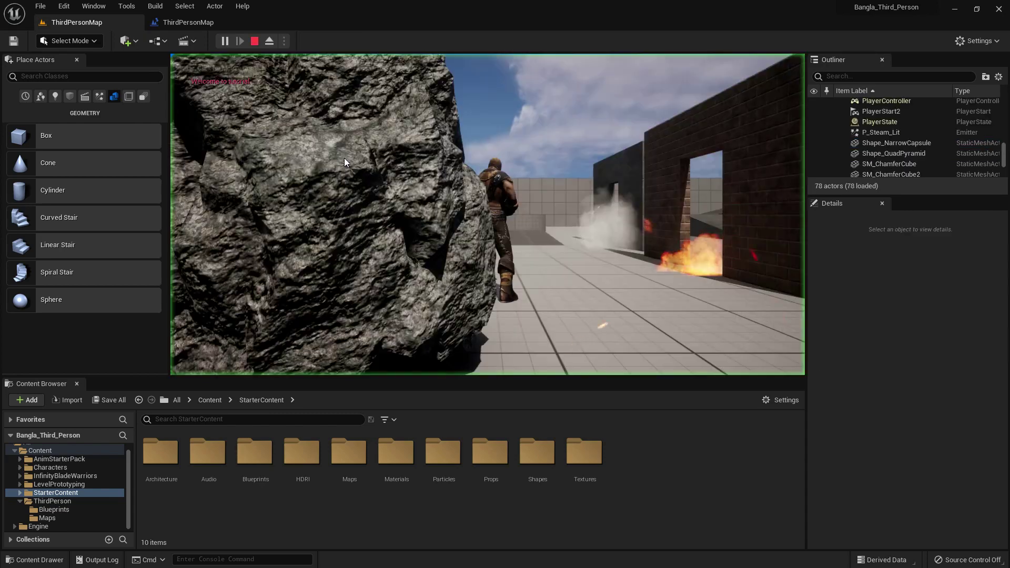
{"action": "key", "text": "Escape"}
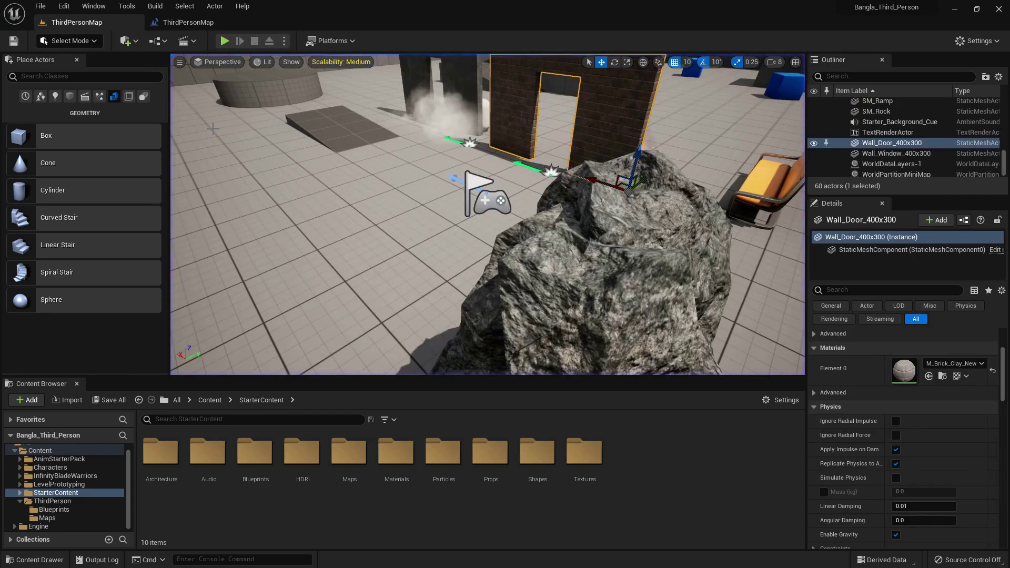
Examine the Platforms options for each target platform and the Packaging project settings, and close the settings
{"action": "left_click", "coordinate": [327, 44]}
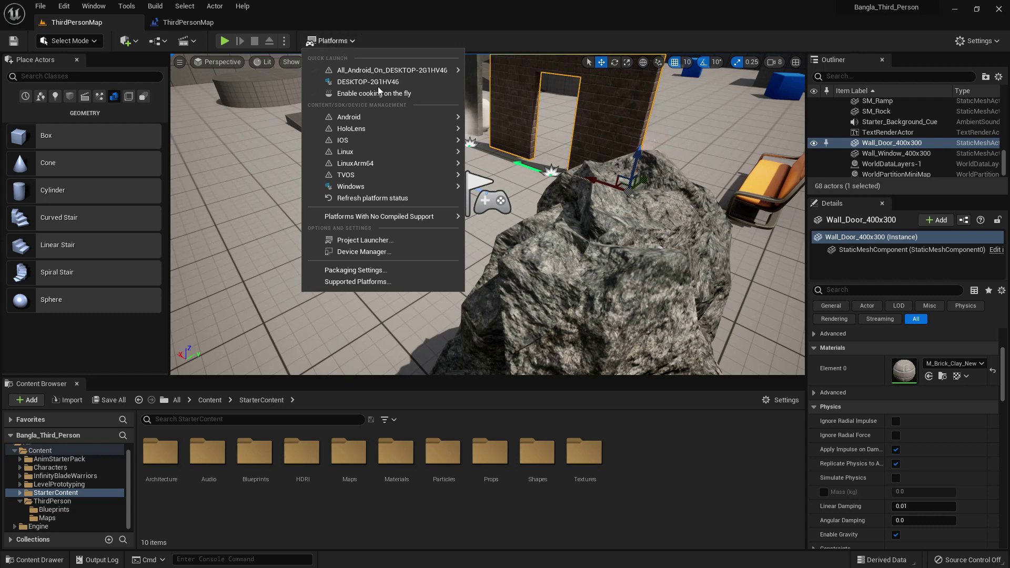
{"action": "mouse_move", "coordinate": [389, 71]}
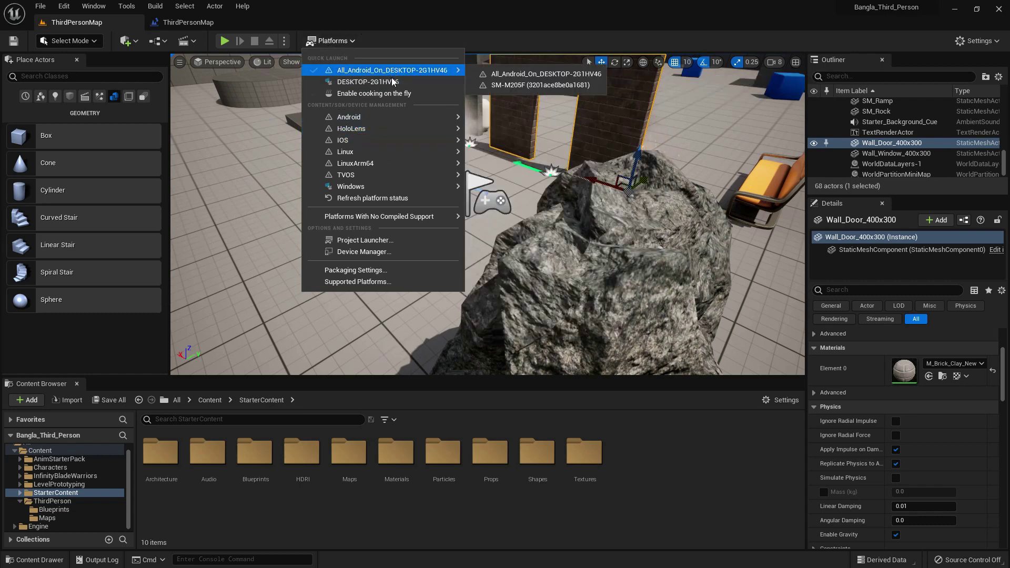
{"action": "mouse_move", "coordinate": [380, 117]}
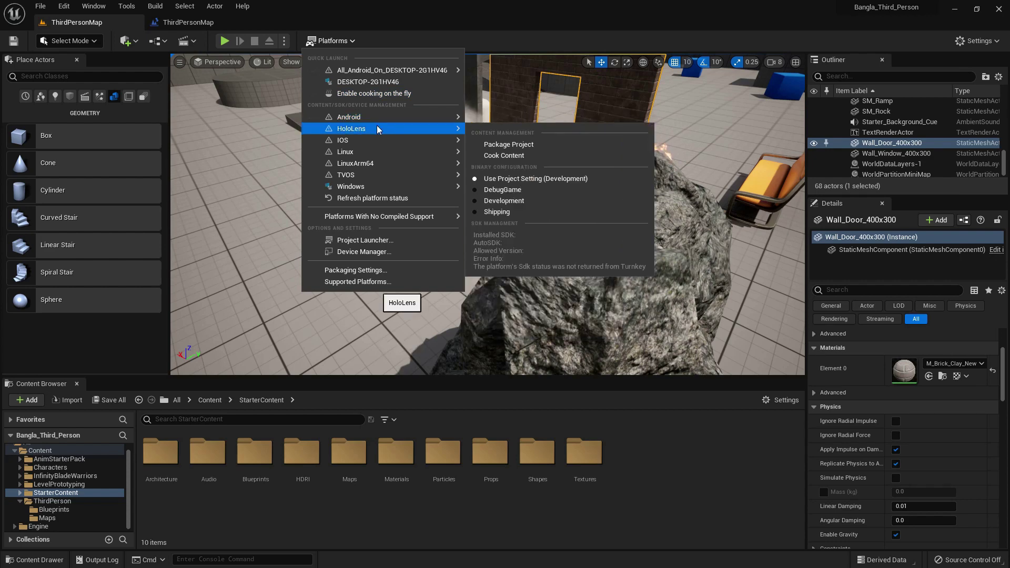
{"action": "mouse_move", "coordinate": [371, 152]}
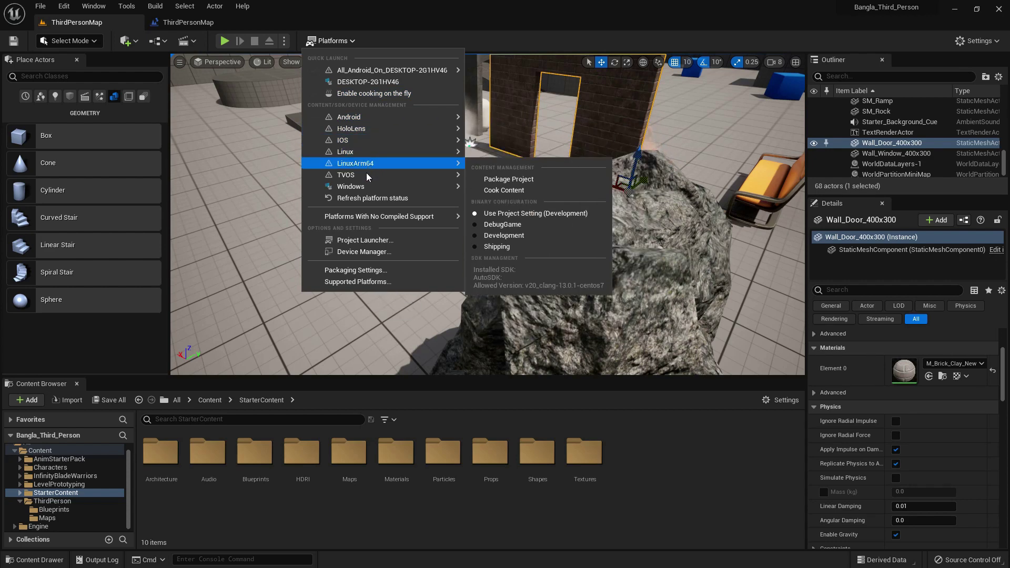
{"action": "mouse_move", "coordinate": [365, 215]}
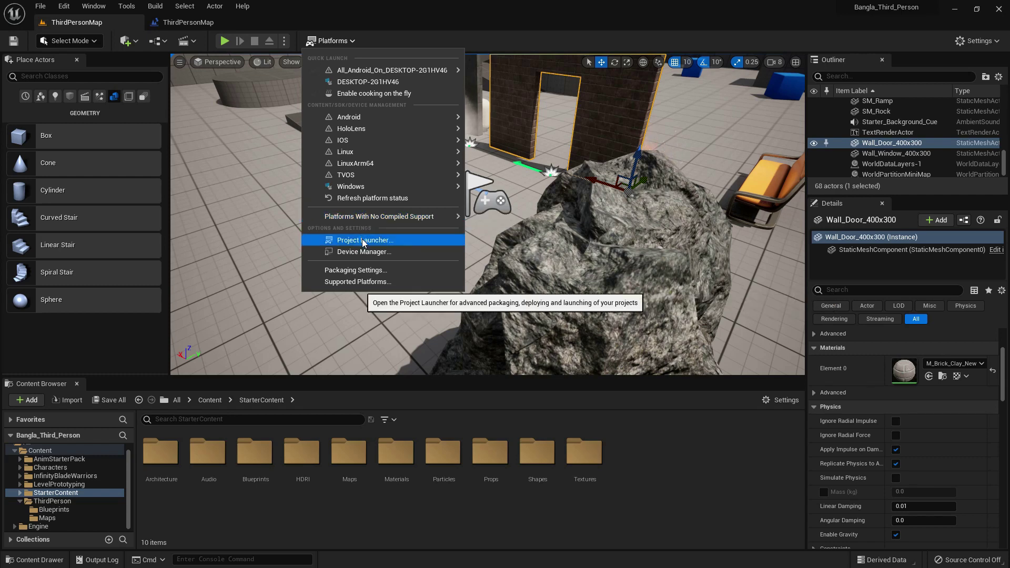
{"action": "left_click", "coordinate": [371, 272]}
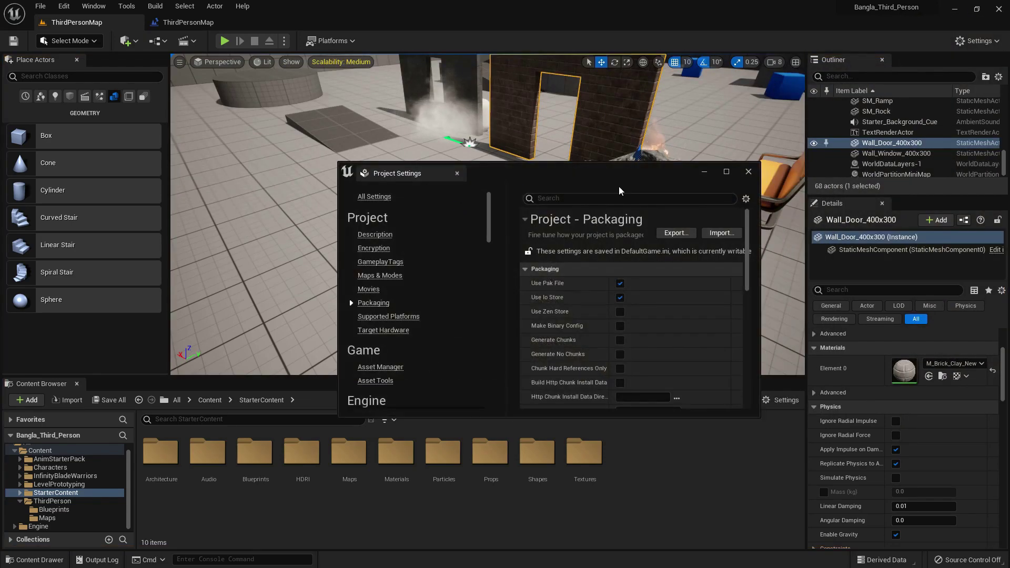
{"action": "left_click", "coordinate": [749, 173]}
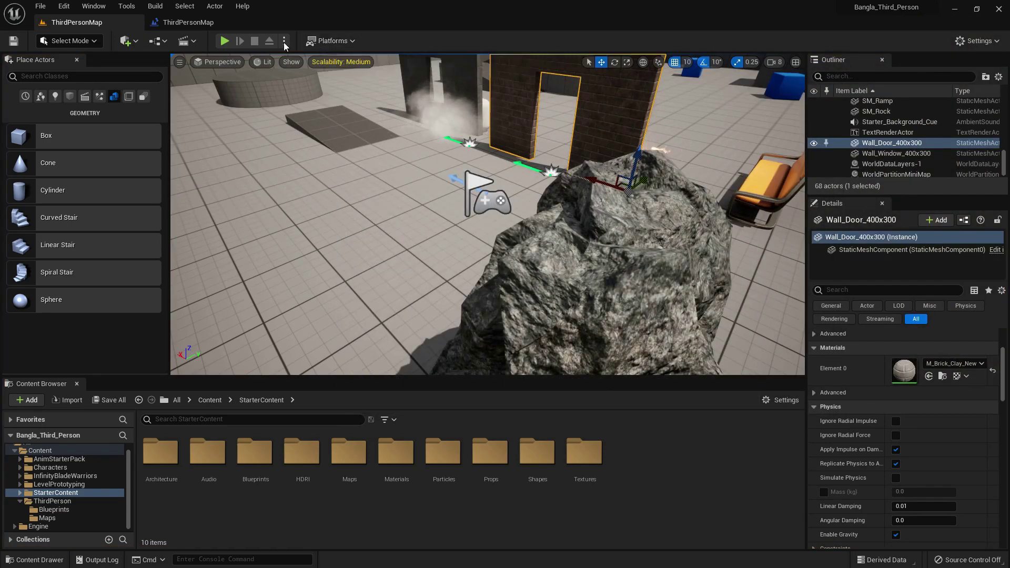
View the Supported Platforms project settings and close them to return to the level
{"action": "left_click", "coordinate": [327, 40]}
{"action": "left_click", "coordinate": [382, 286]}
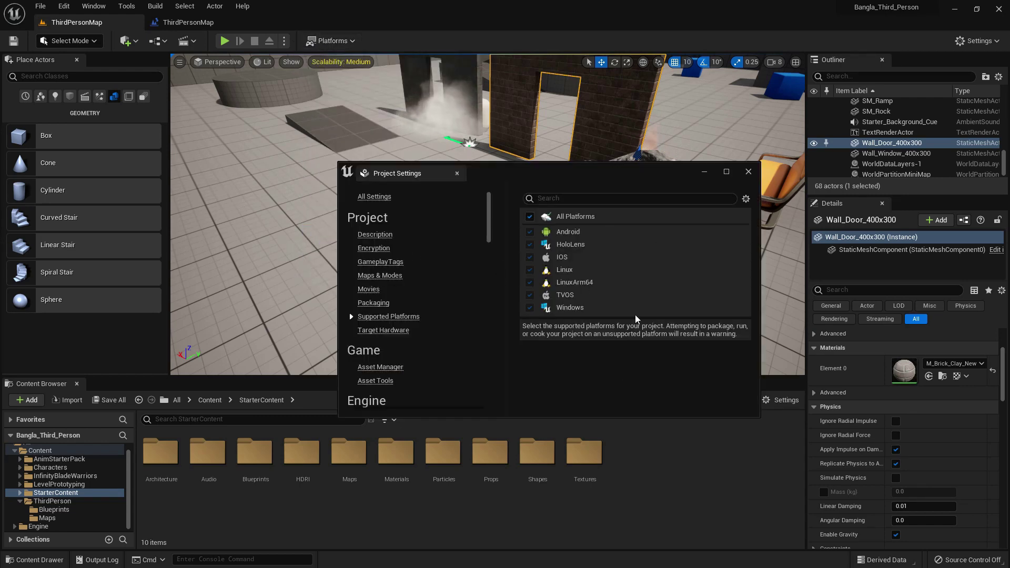
{"action": "left_click", "coordinate": [748, 172]}
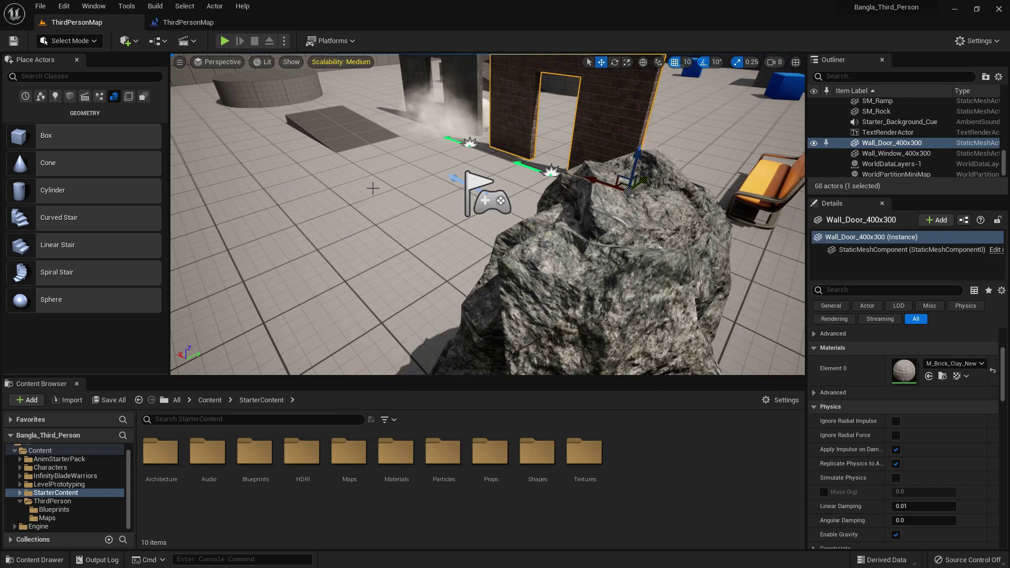
{"action": "scroll", "coordinate": [411, 178], "scroll_direction": "down", "scroll_amount": 3}
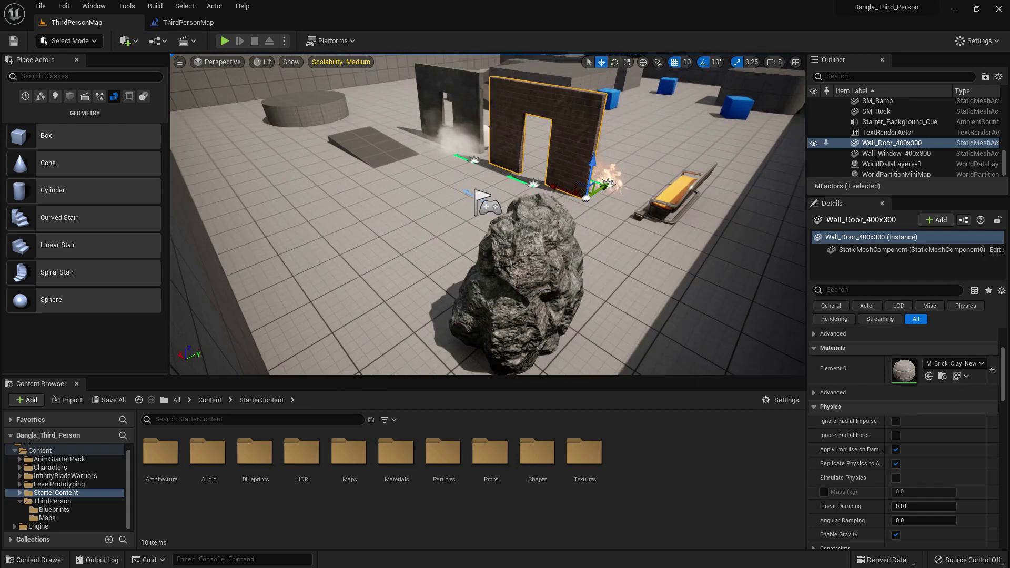
Move SM_Rock to location 633, 439, 70 and rotate it to about 54°, 104.4°, 295.2° so it lies on its side
{"action": "left_click", "coordinate": [524, 252]}
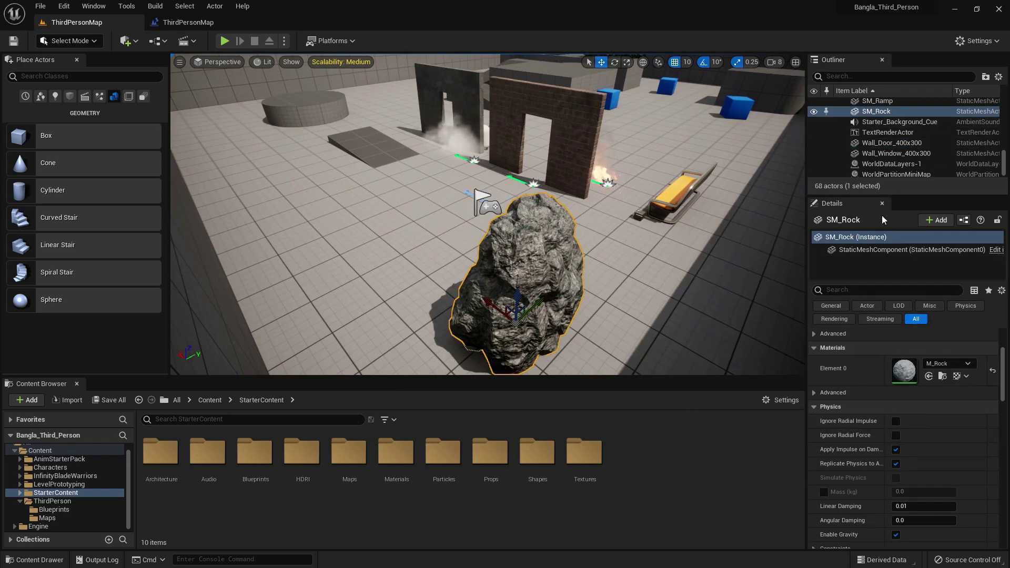
{"action": "scroll", "coordinate": [954, 427], "scroll_direction": "up", "scroll_amount": 5}
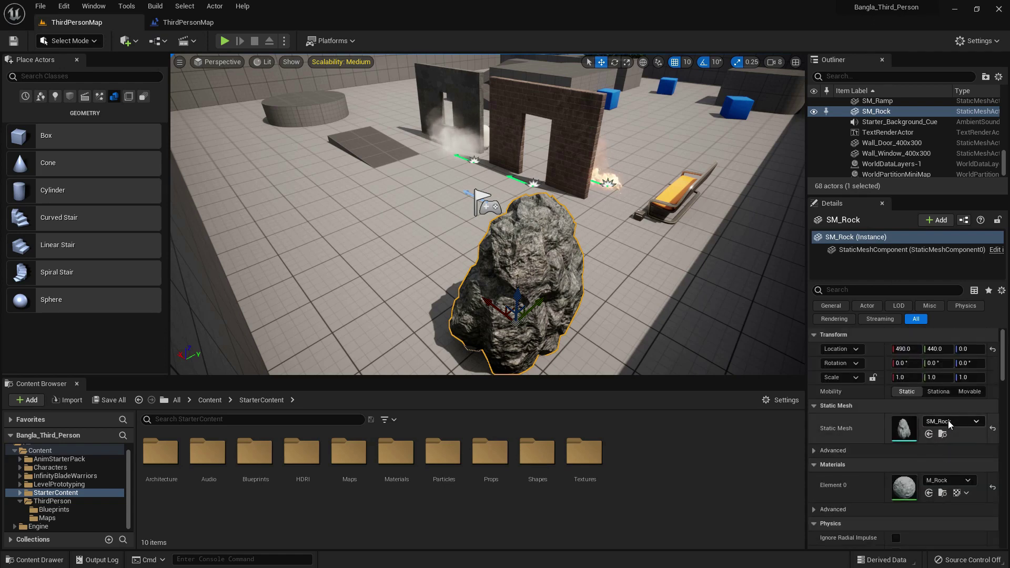
{"action": "left_click_drag", "start_coordinate": [906, 363], "coordinate": [980, 349]}
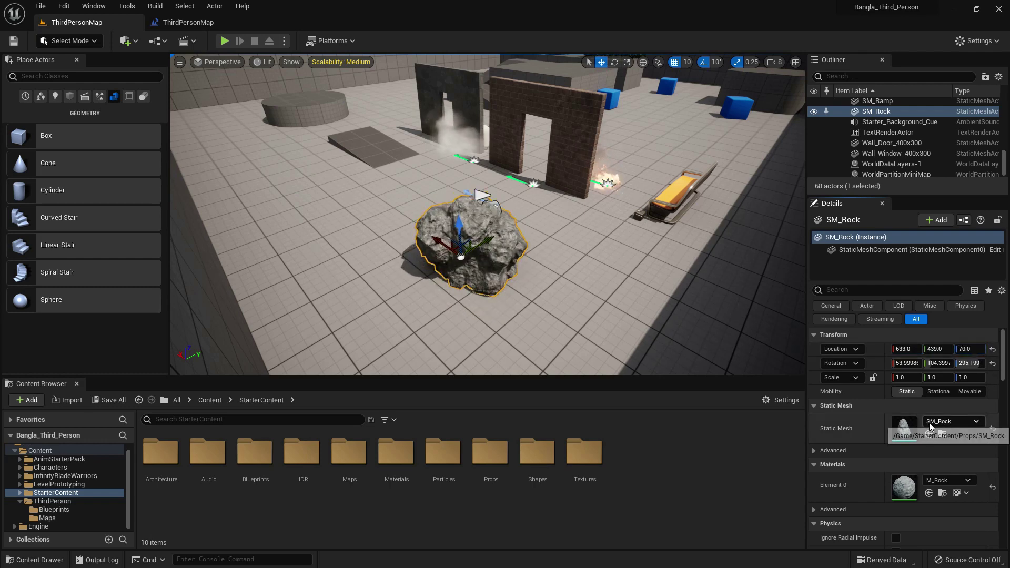
{"action": "scroll", "coordinate": [853, 369], "scroll_direction": "down", "scroll_amount": 1}
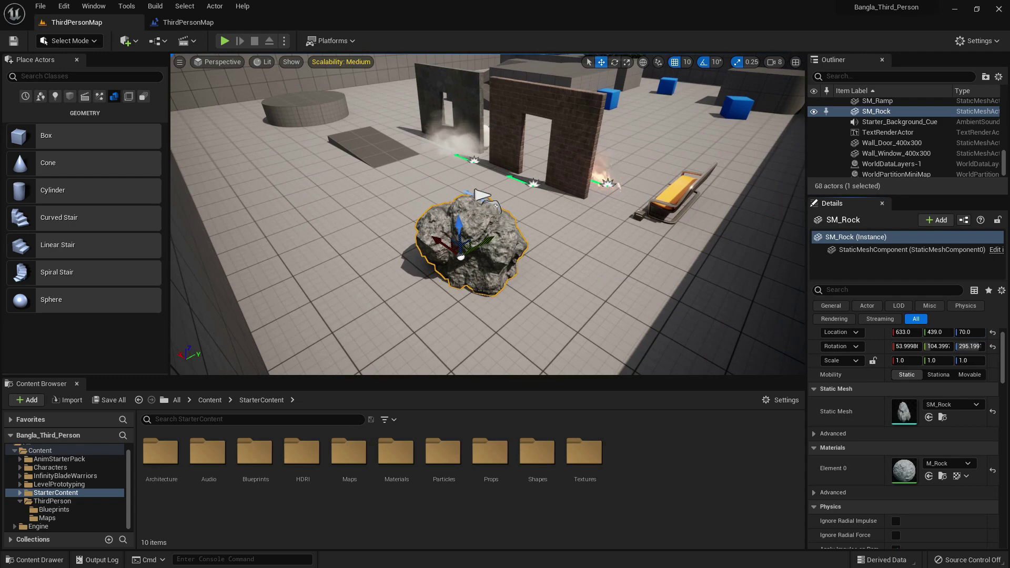
Move PlayerStart2 onto the top of the round platform, at about X 2100, Y 700, Z 192
{"action": "right_click_drag", "start_coordinate": [477, 175], "coordinate": [347, 270]}
{"action": "left_click", "coordinate": [341, 127]}
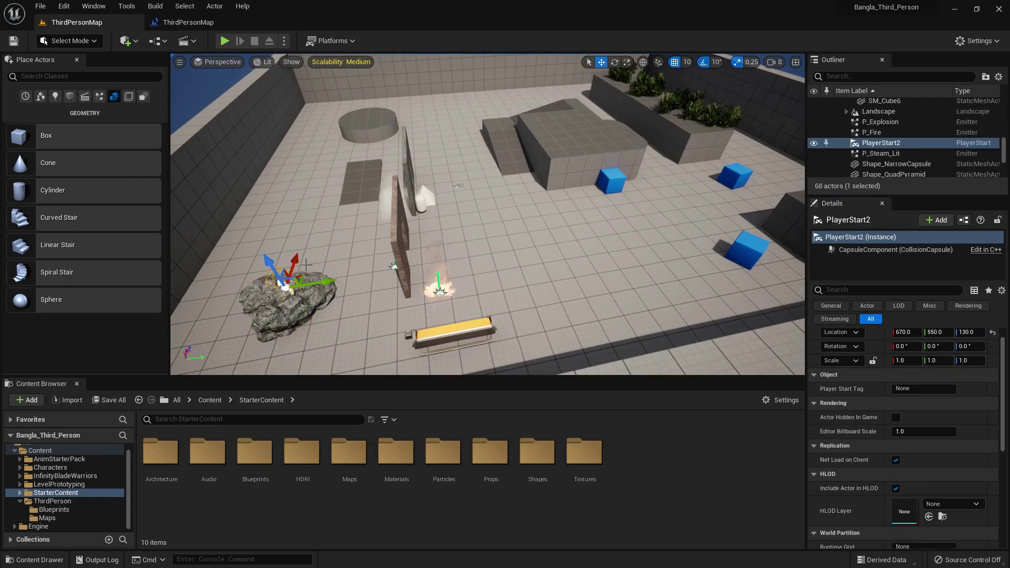
{"action": "left_click_drag", "start_coordinate": [371, 120], "coordinate": [391, 102]}
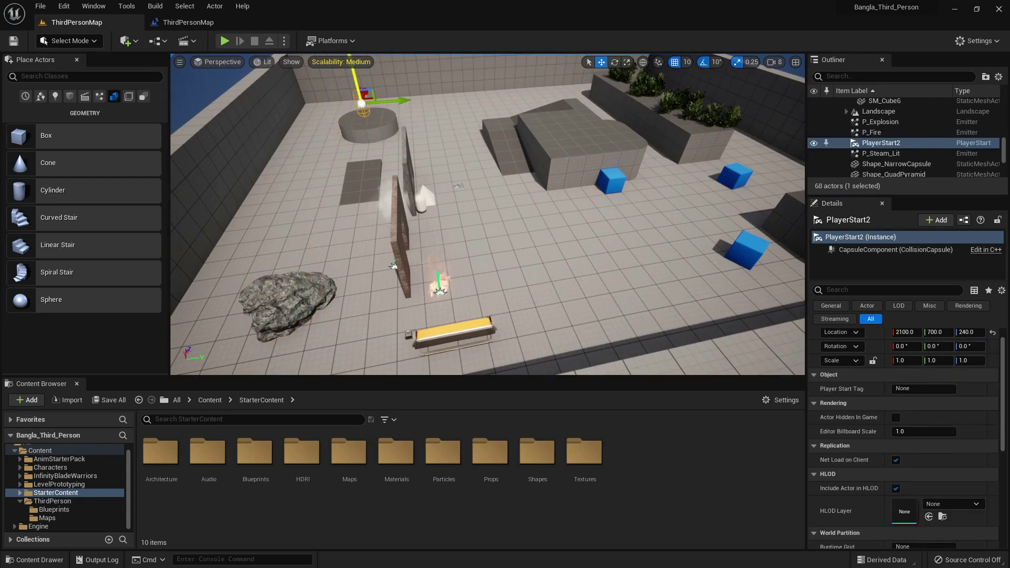
{"action": "right_click_drag", "start_coordinate": [349, 175], "coordinate": [308, 176]}
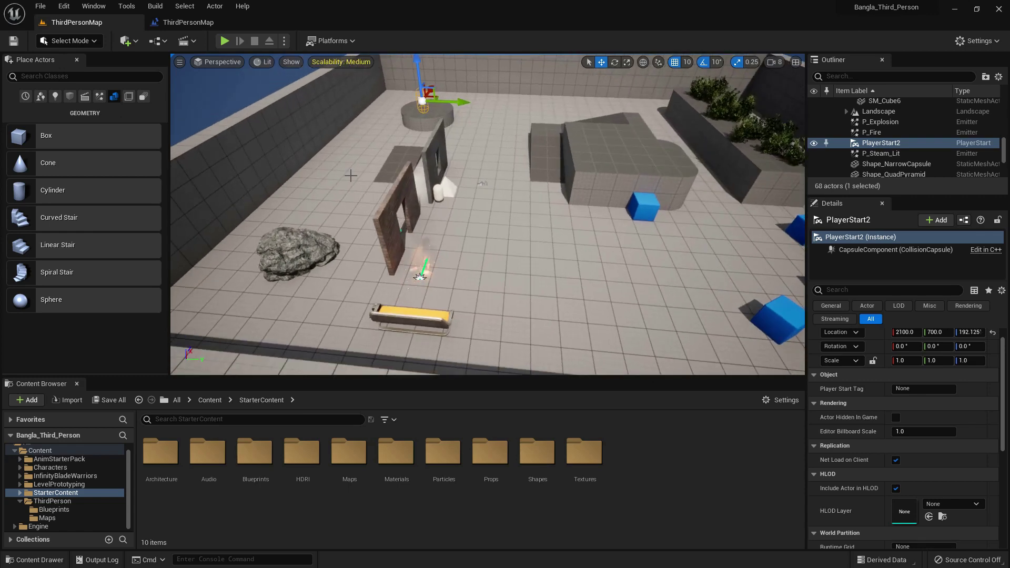
Start packaging the project for Windows and create a folder named Build in the Bangla_Third_Person directory
{"action": "left_click", "coordinate": [322, 42]}
{"action": "mouse_move", "coordinate": [352, 187]}
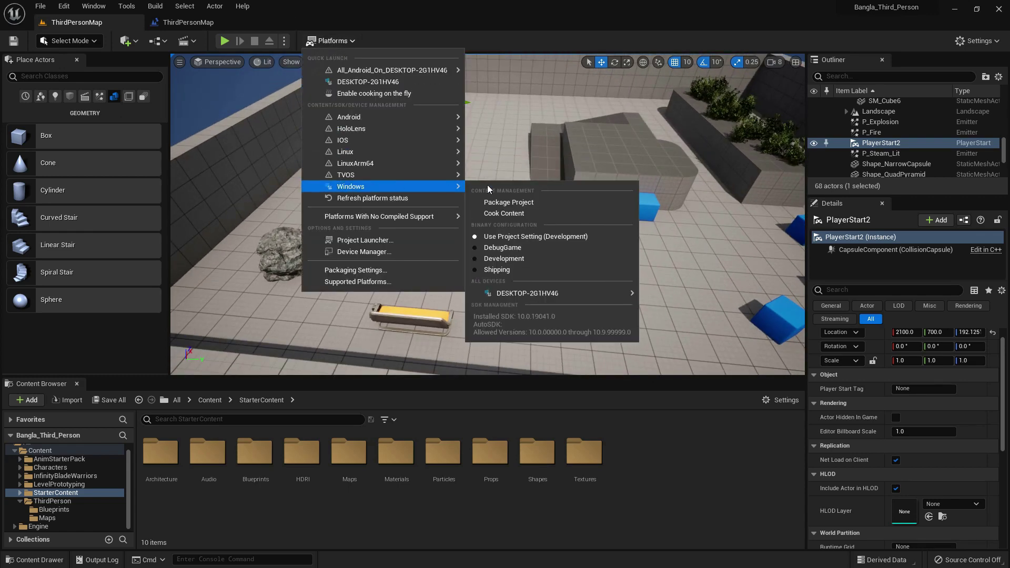
{"action": "left_click", "coordinate": [528, 204]}
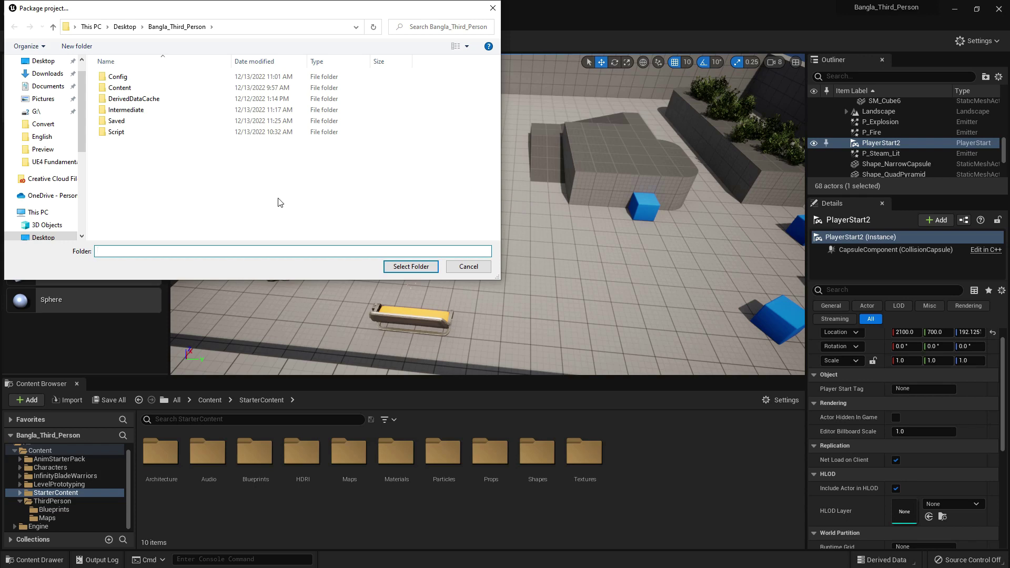
{"action": "right_click", "coordinate": [155, 167]}
{"action": "mouse_move", "coordinate": [217, 291]}
{"action": "left_click", "coordinate": [297, 290]}
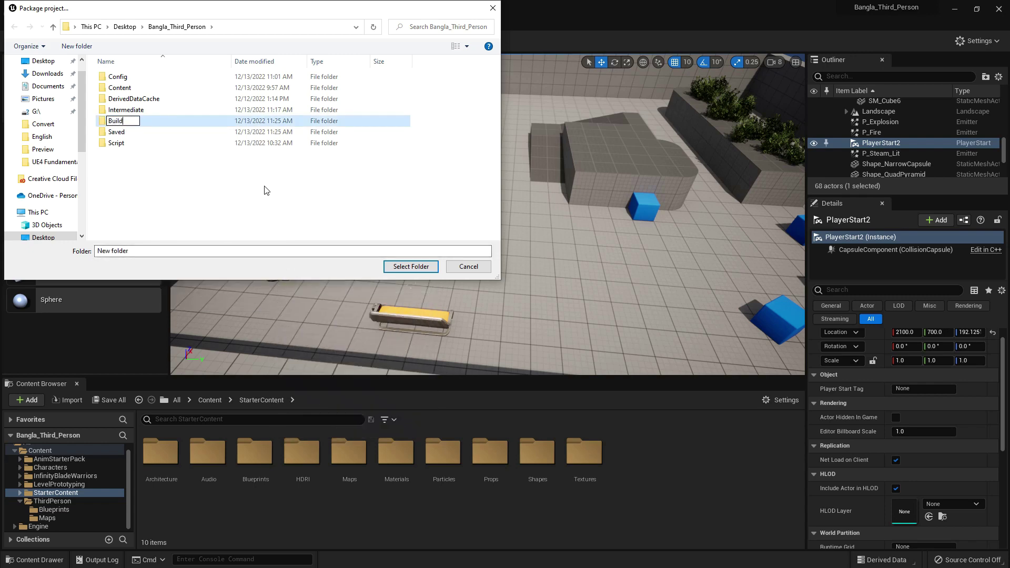
{"action": "key", "text": "Return"}
Create a folder named Windows inside Build and package the project into it
{"action": "double_click", "coordinate": [131, 122]}
{"action": "right_click", "coordinate": [189, 154]}
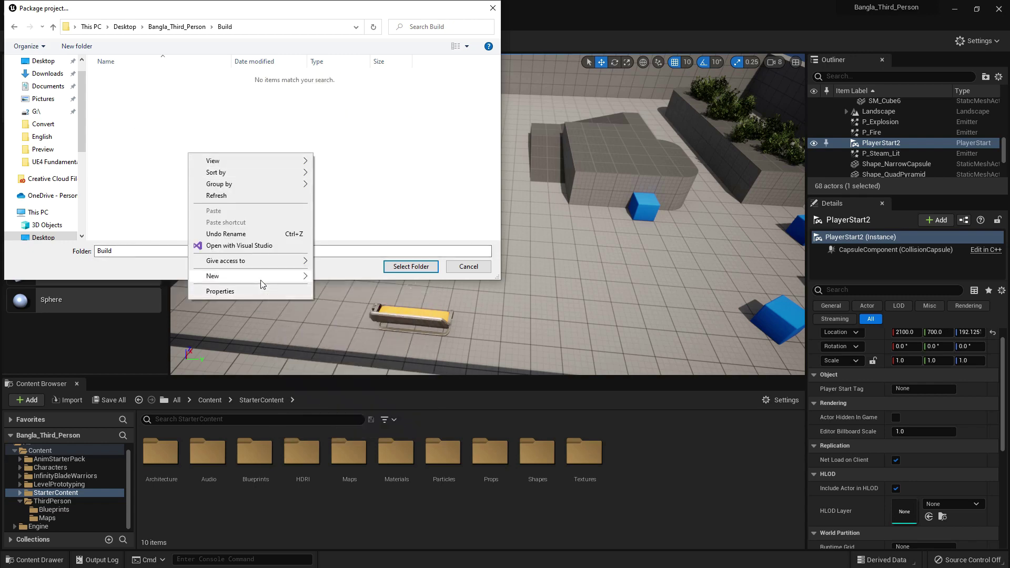
{"action": "mouse_move", "coordinate": [262, 285]}
{"action": "left_click", "coordinate": [336, 275]}
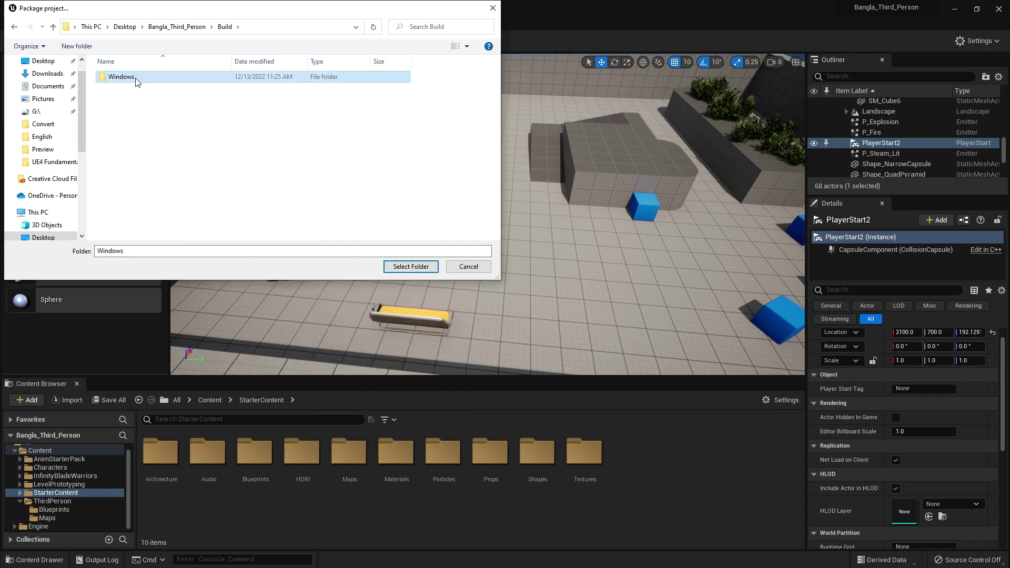
{"action": "left_click", "coordinate": [410, 267]}
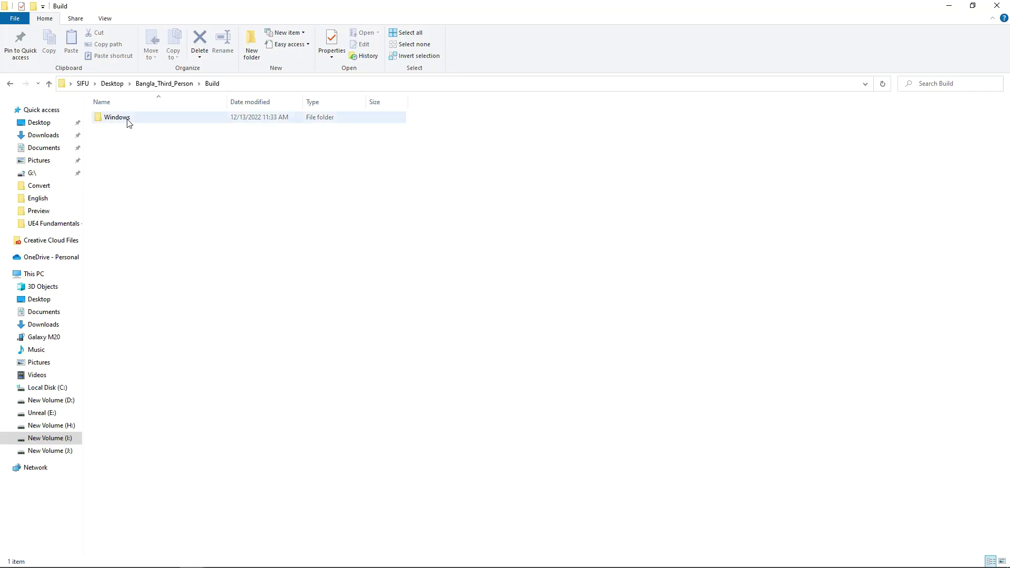
In File Explorer, open the packaged Windows build folder, launch the Bangla_Third_Person application, and run the character around the level
{"action": "double_click", "coordinate": [126, 117]}
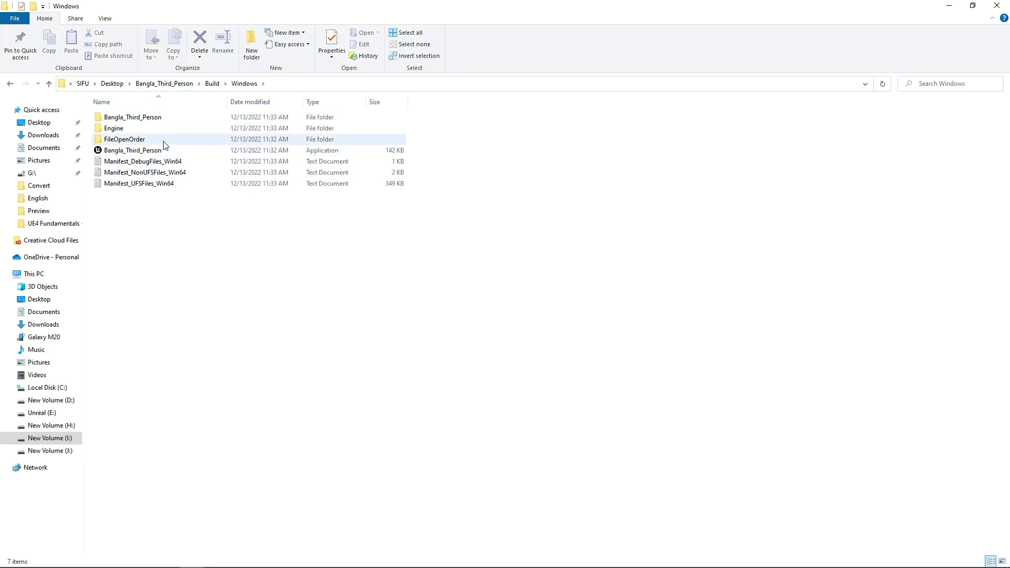
{"action": "double_click", "coordinate": [151, 151]}
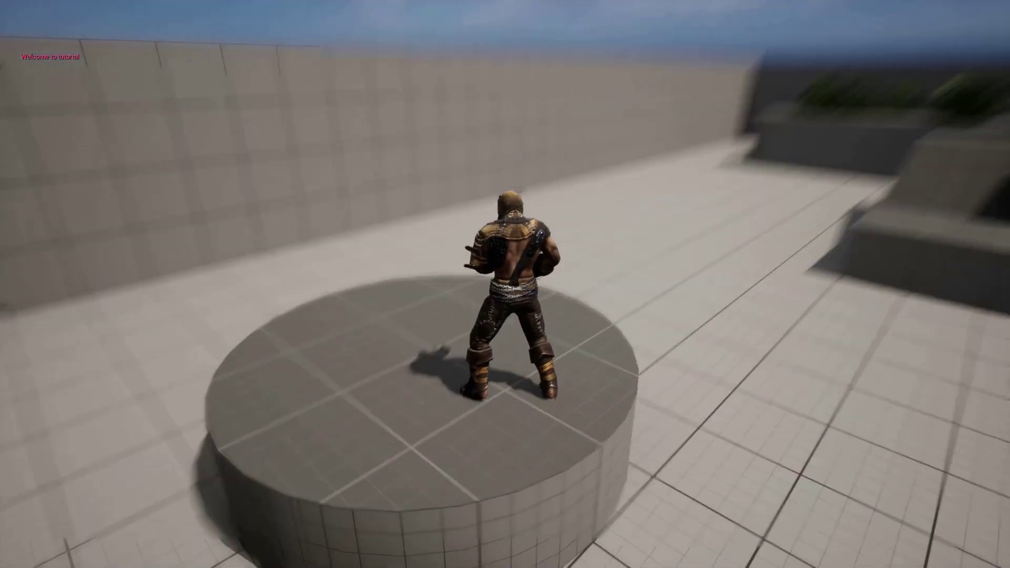
{"action": "key", "text": "w"}
{"action": "key", "text": "w"}
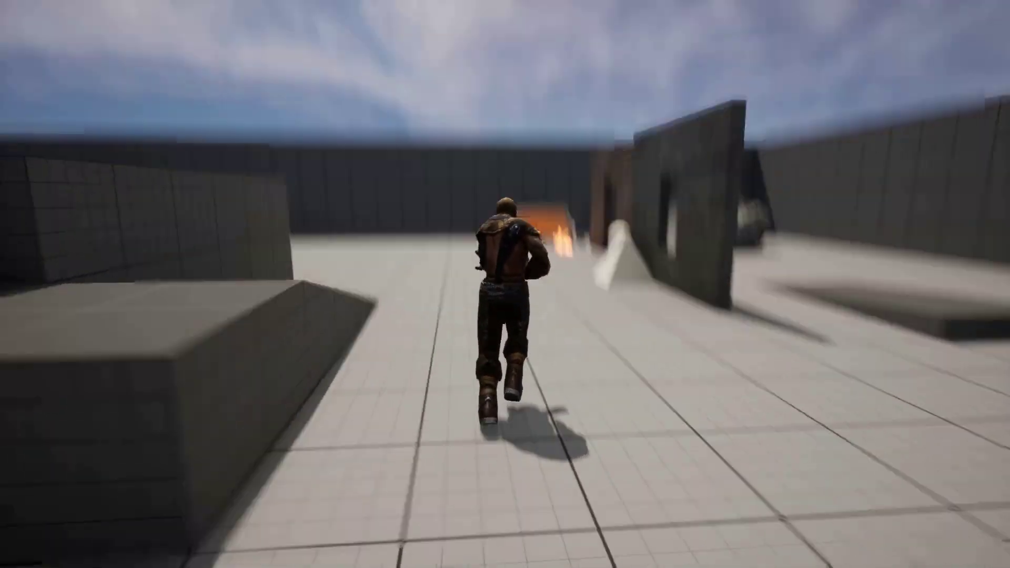
{"action": "key", "text": "w"}
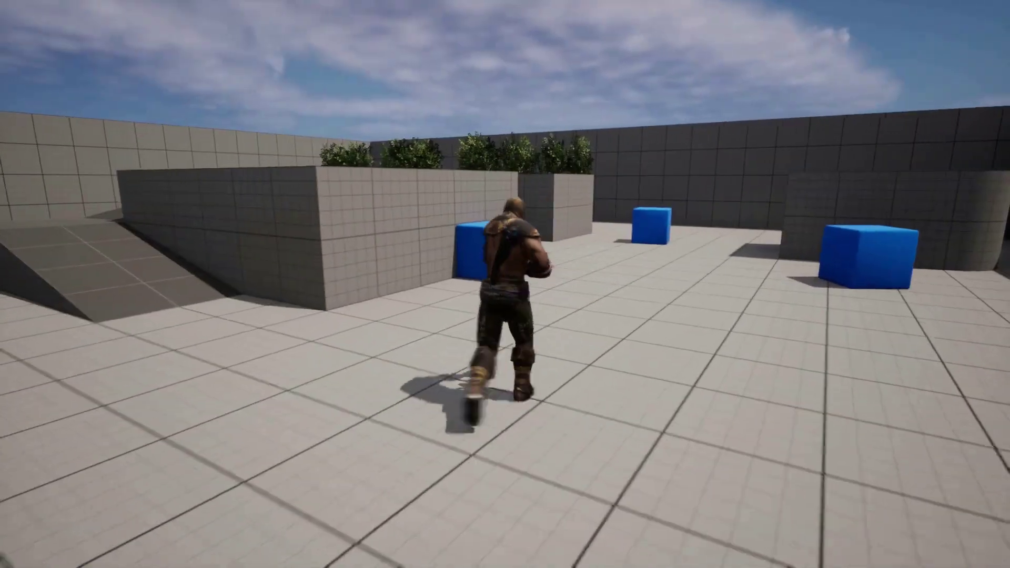
{"action": "key", "text": "w"}
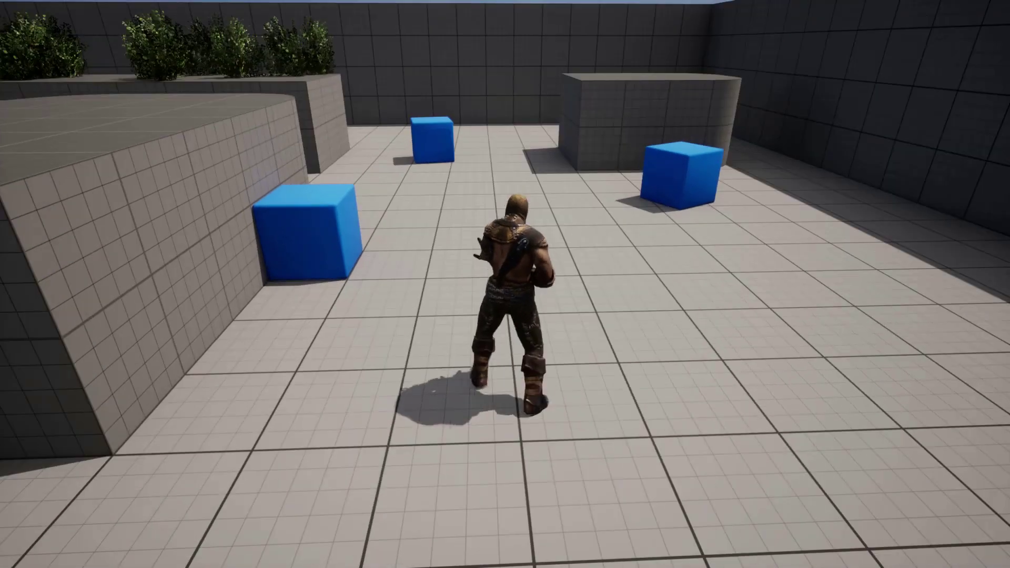